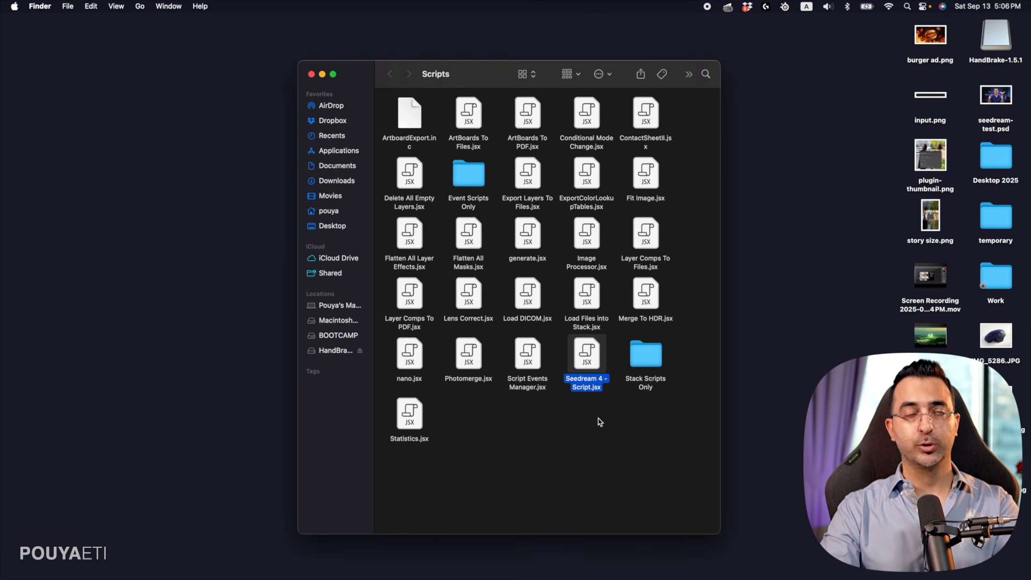
- Browse from Applications through Adobe Photoshop 2025 and Presets to the Scripts folder and select Seedream 4 - Script.jsx
click(339, 152)
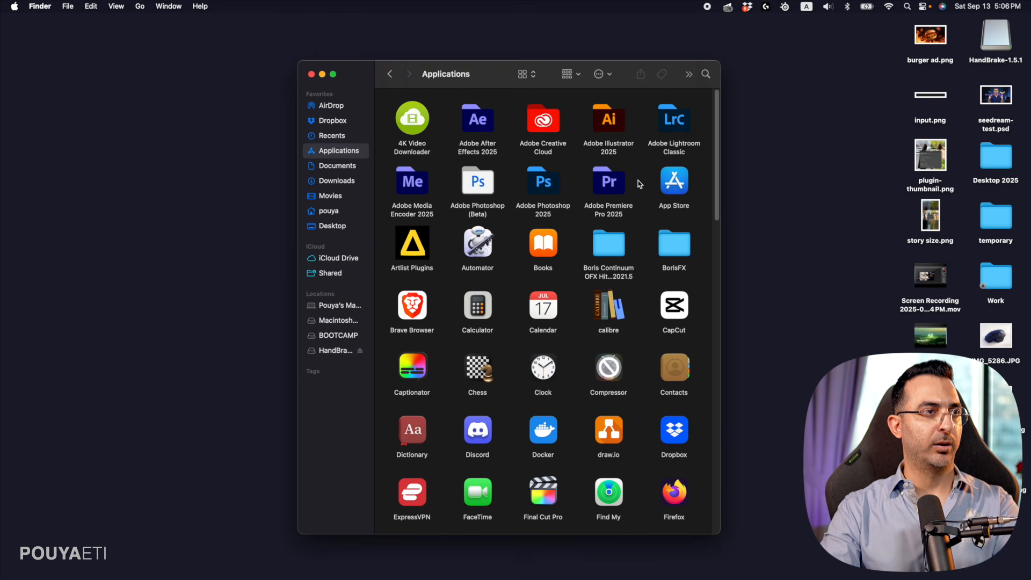
double_click(544, 187)
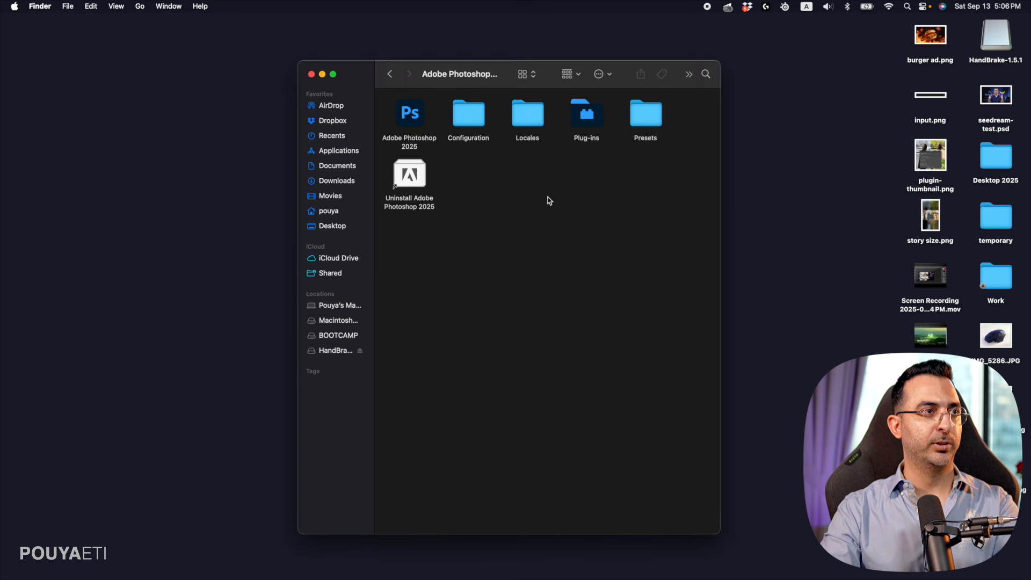
double_click(642, 118)
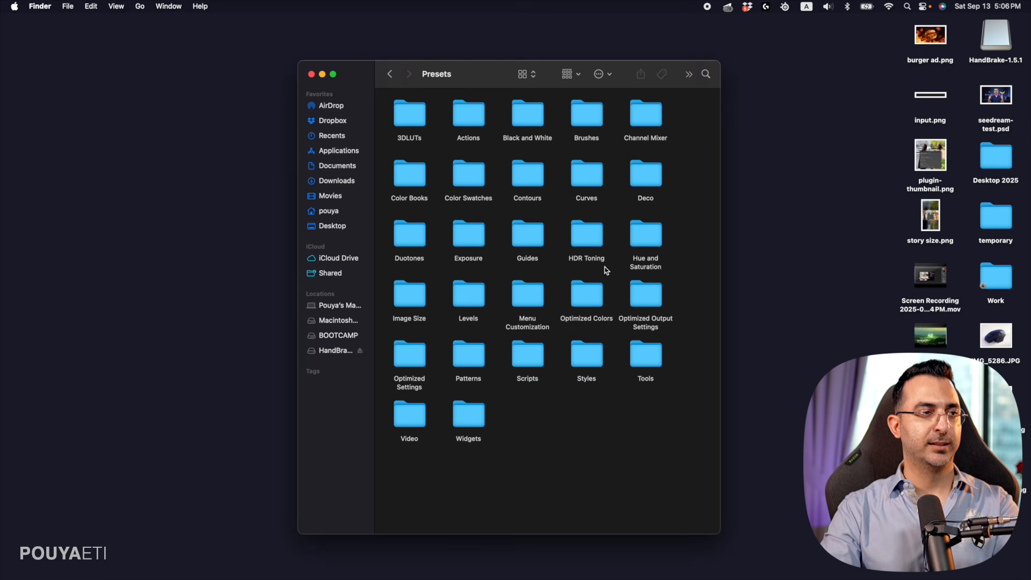
double_click(520, 358)
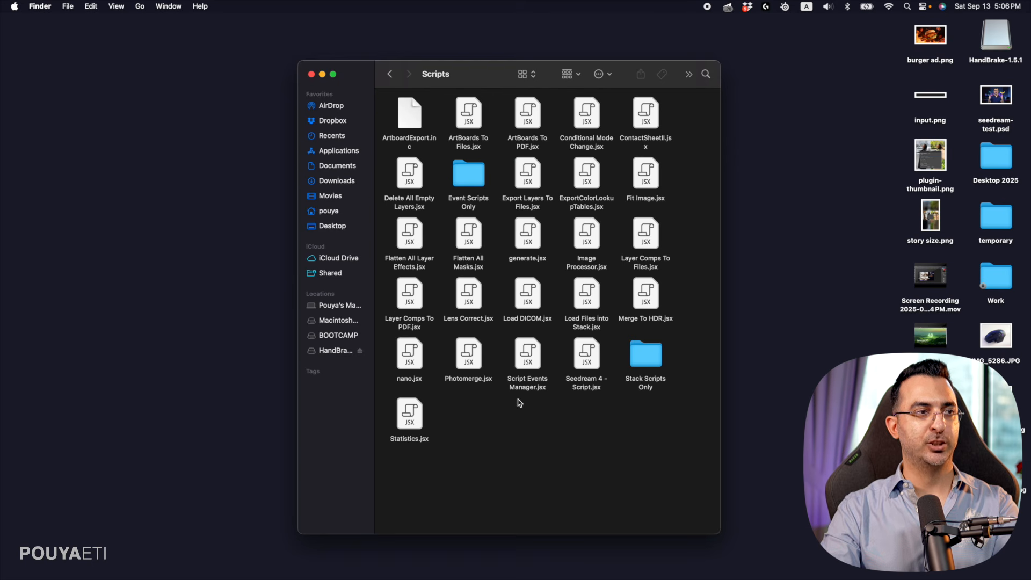
click(589, 382)
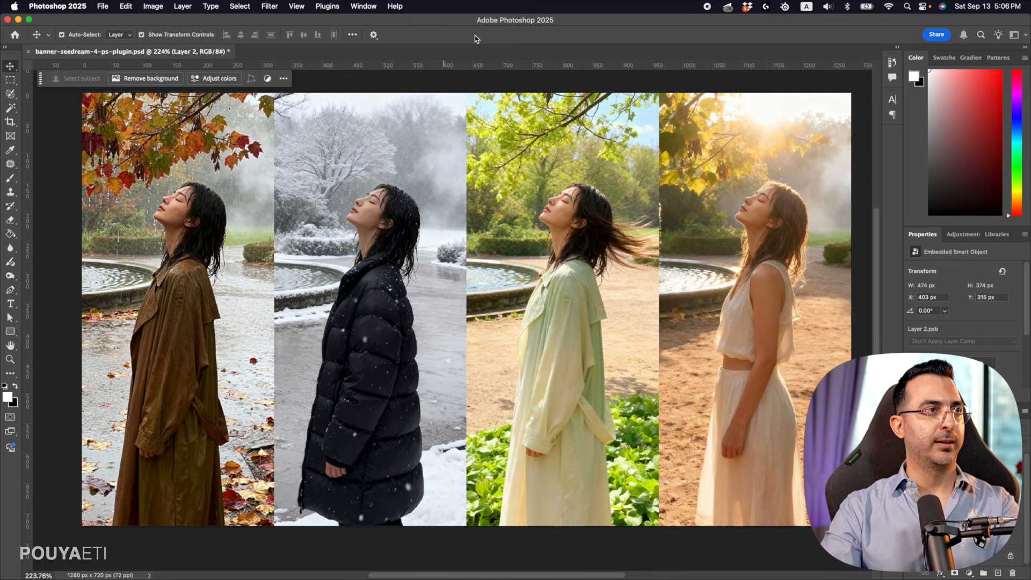
- Switch to Photoshop and try to run Seedream 4 - Script on the four-season banner without an active selection
click(103, 6)
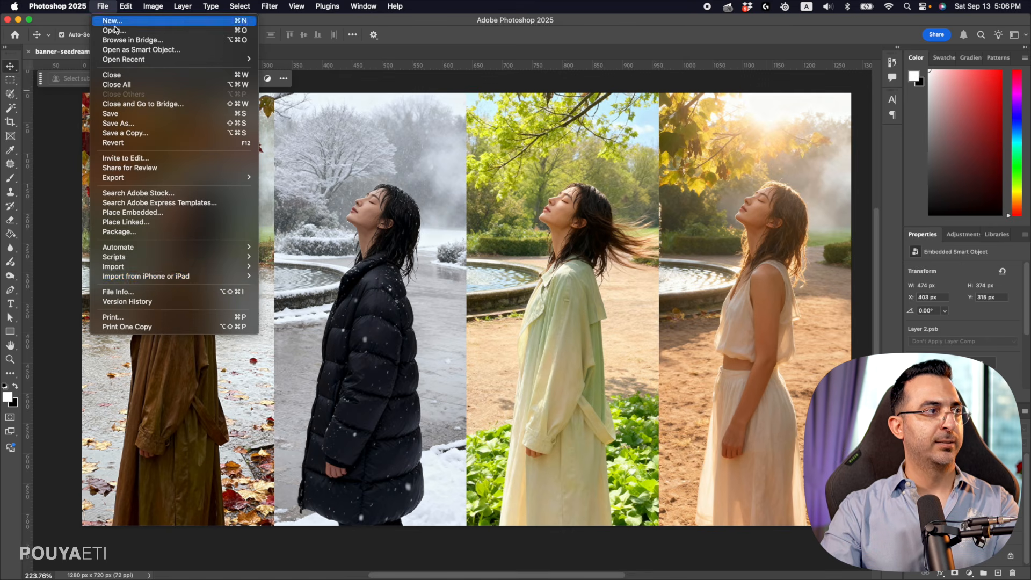
mouse_move(138, 261)
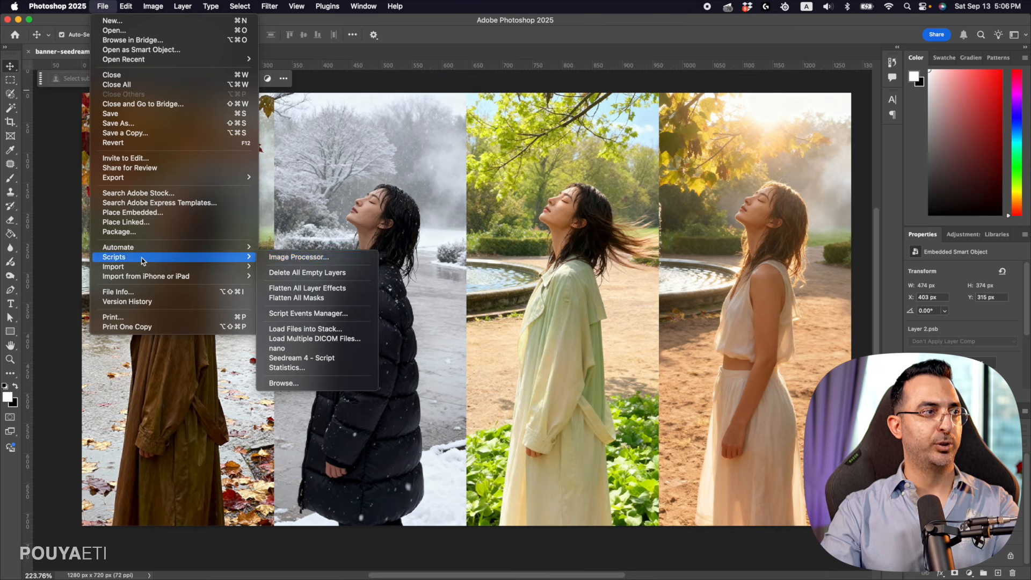
click(317, 362)
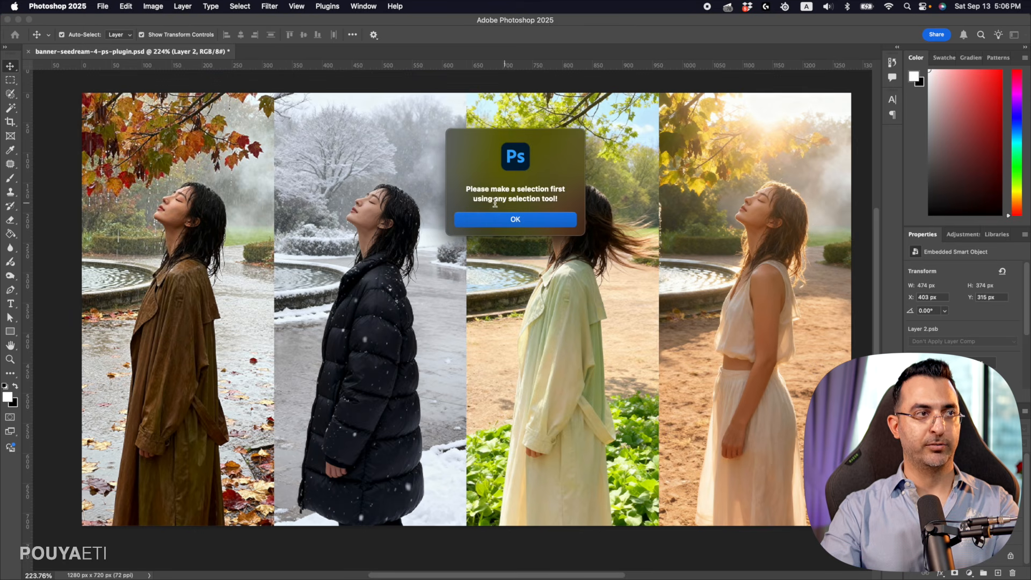
click(519, 220)
- Select the banner's autumn panel with a rectangular marquee of about 319 x 720 px and run Seedream 4 - Script
click(10, 80)
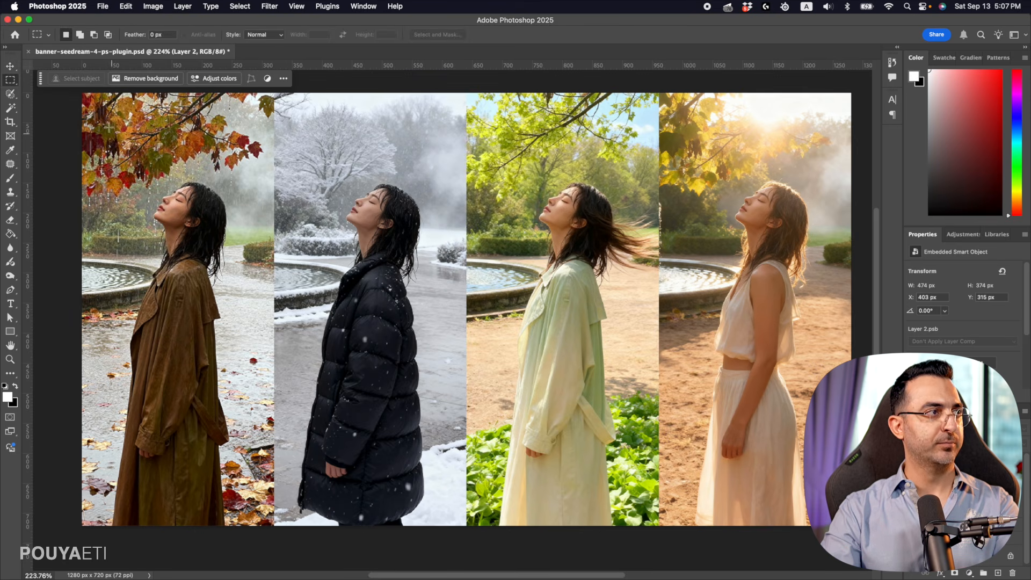
drag(77, 102, 273, 537)
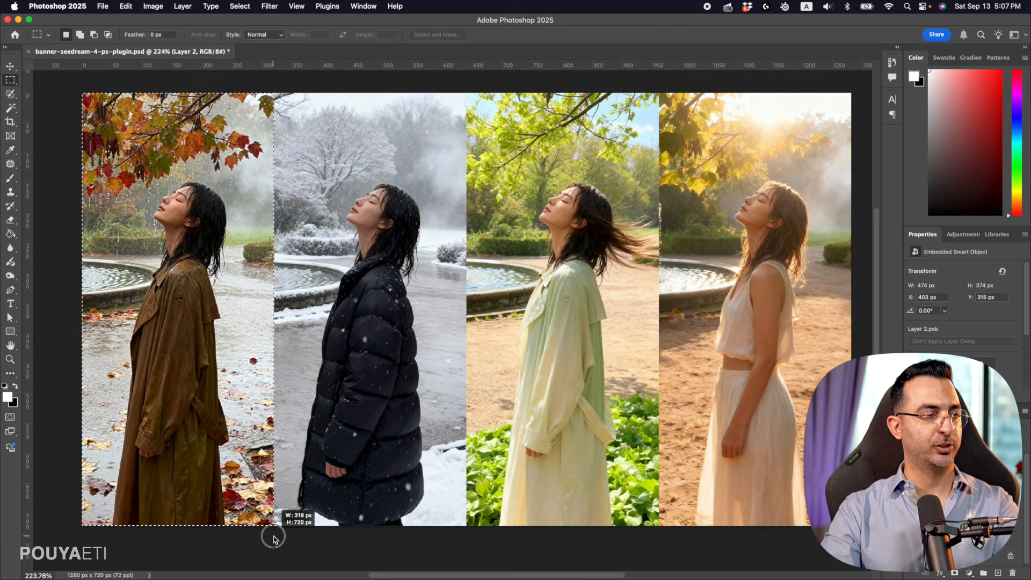
click(103, 6)
mouse_move(154, 258)
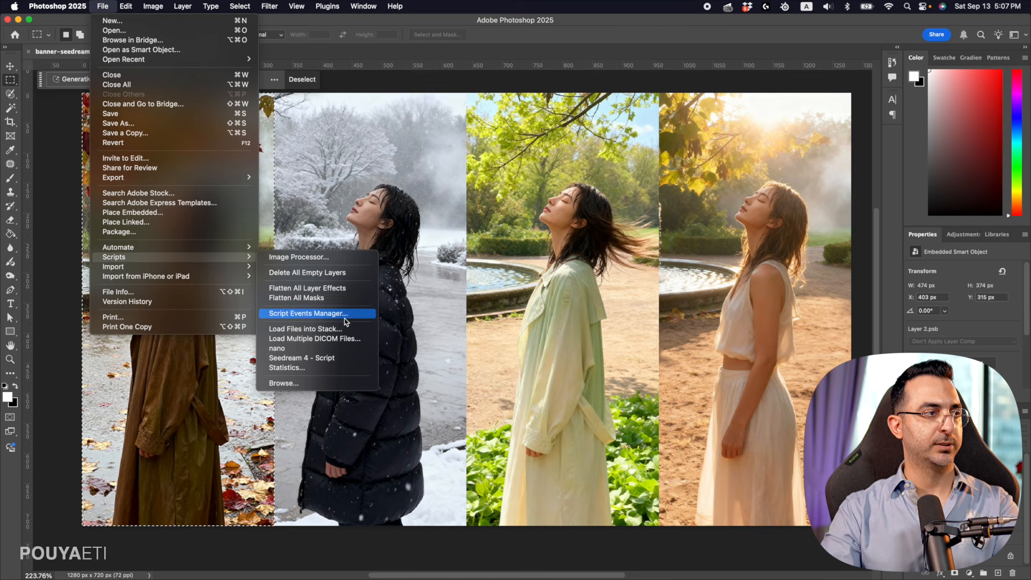
click(322, 357)
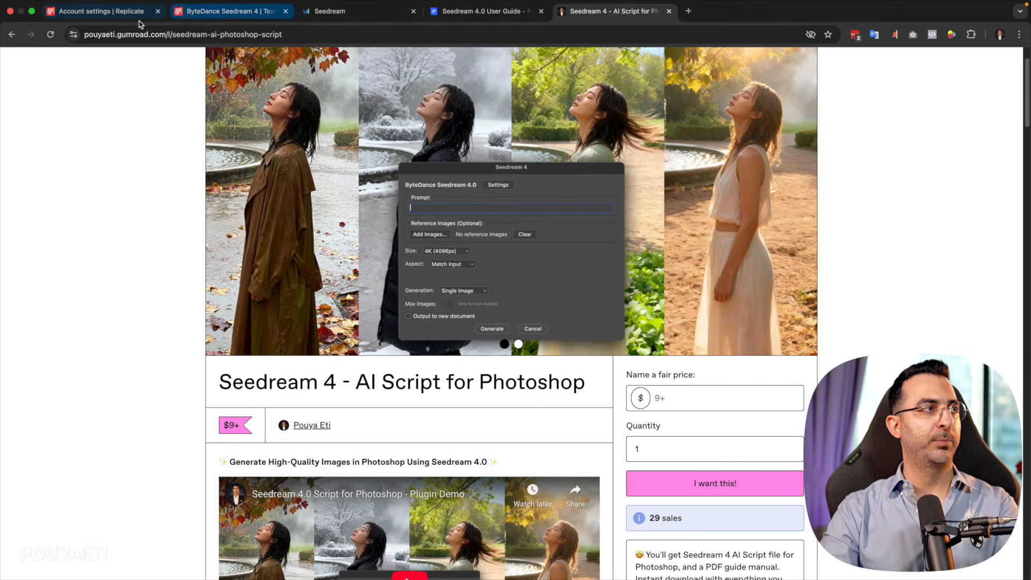
- Switch to the Replicate account settings in the browser and review the billing and API tokens pages
click(138, 20)
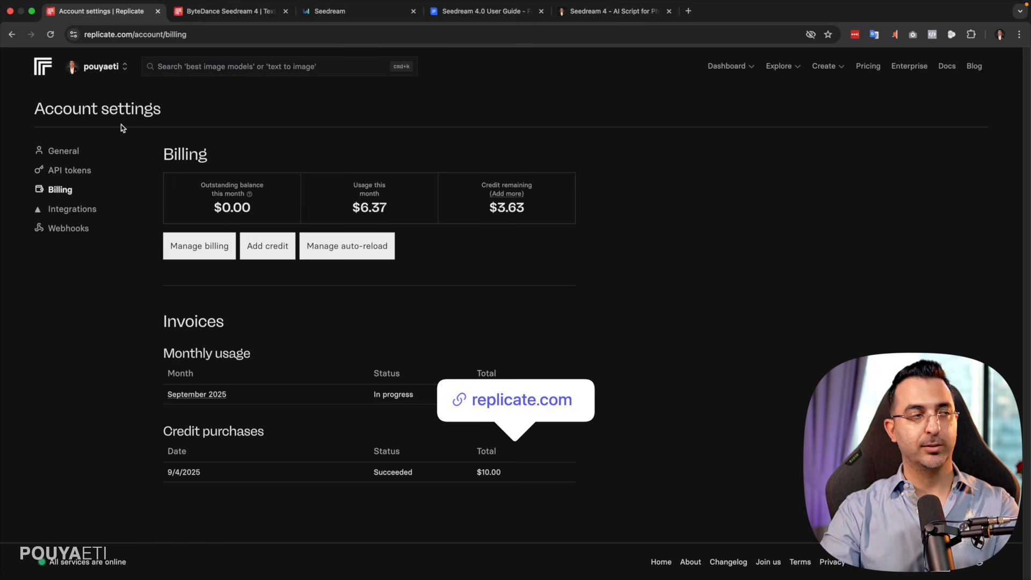
click(61, 196)
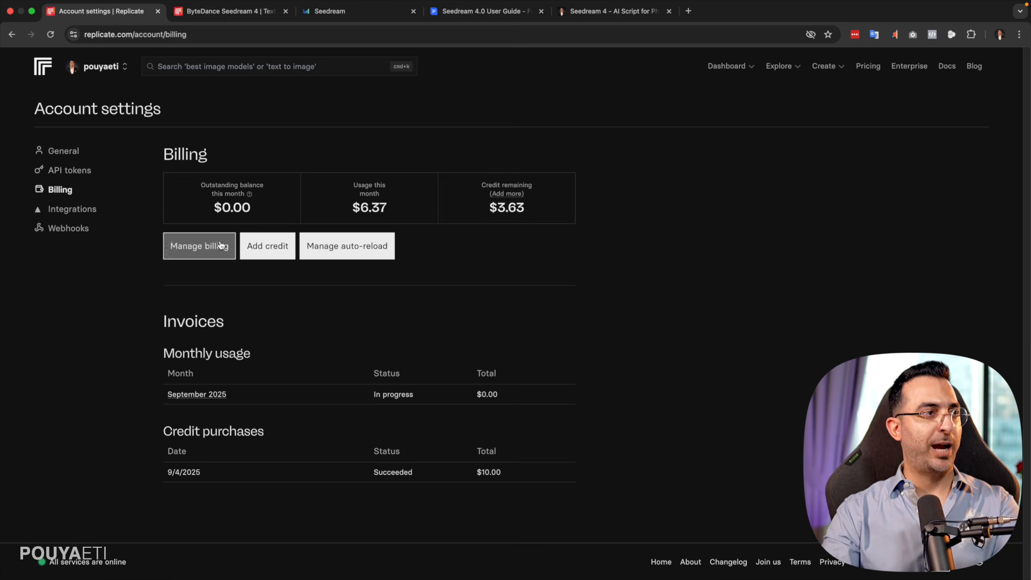
click(67, 176)
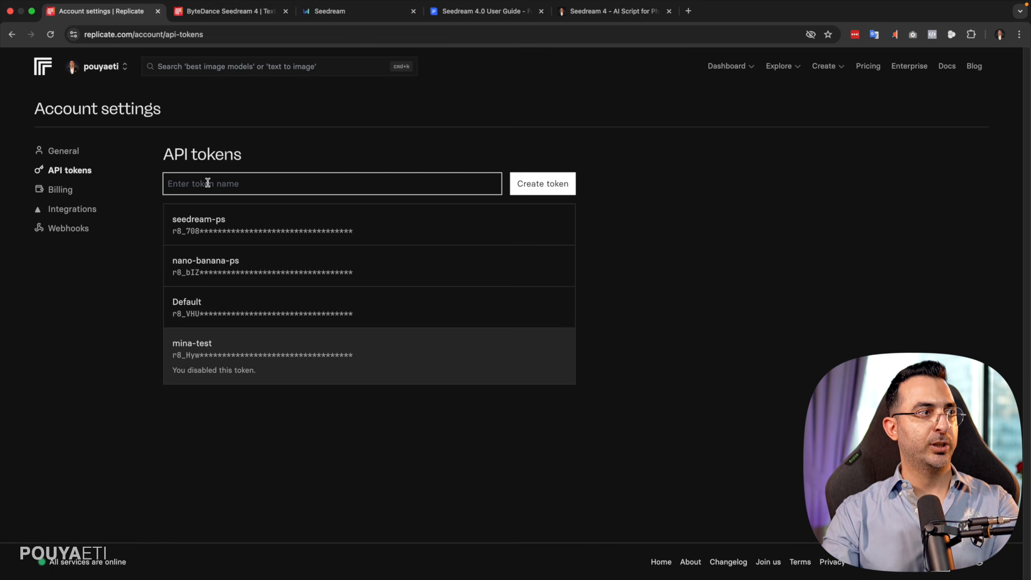
key(Return)
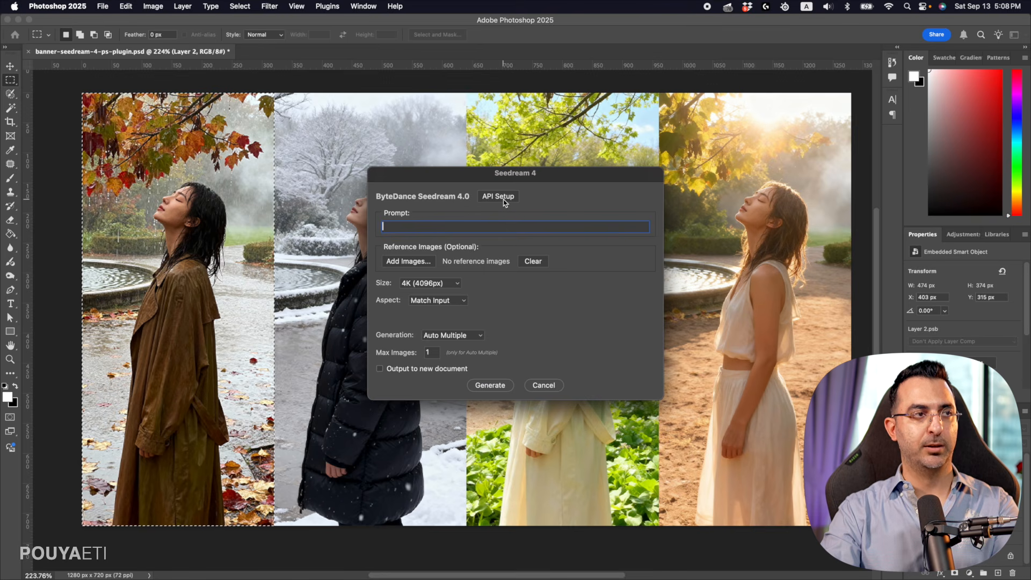
- View the Replicate API key settings of the Seedream 4 dialog in Photoshop and leave them without entering a key
click(501, 200)
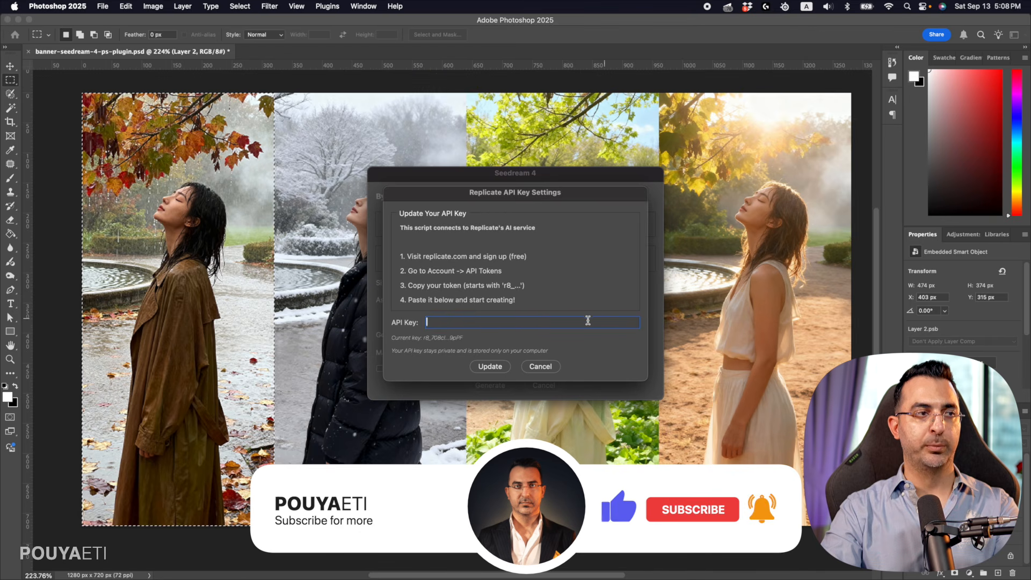
click(543, 367)
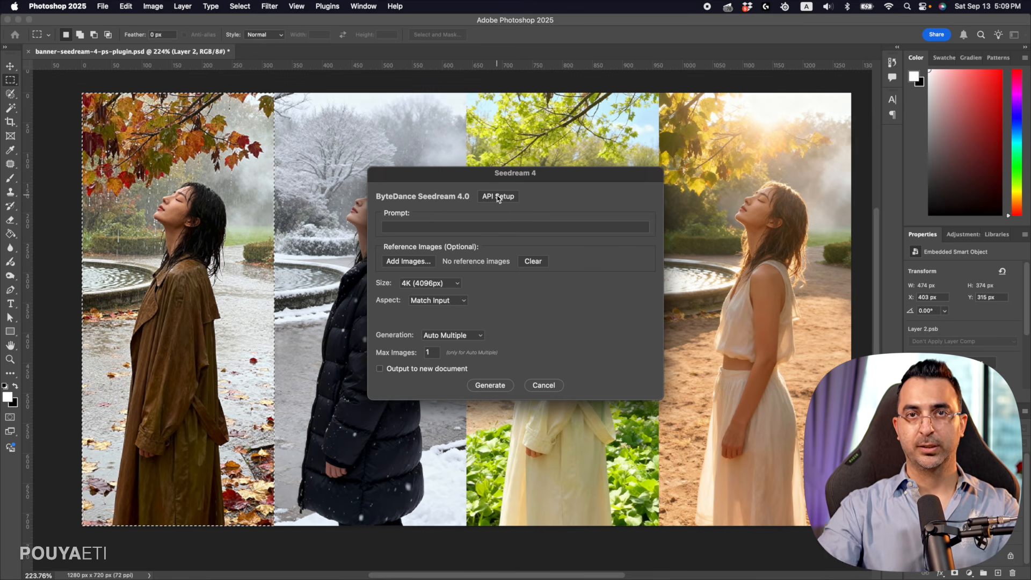
click(432, 227)
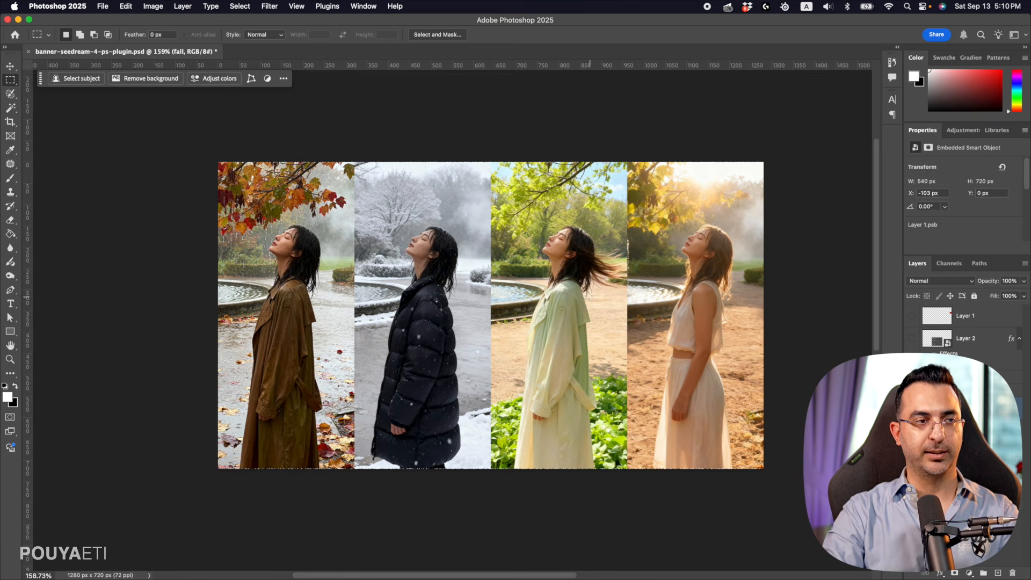
- Create a 1920 x 1080 px document from the HDTV 1080p preset and select its entire canvas with a rectangular marquee
click(102, 7)
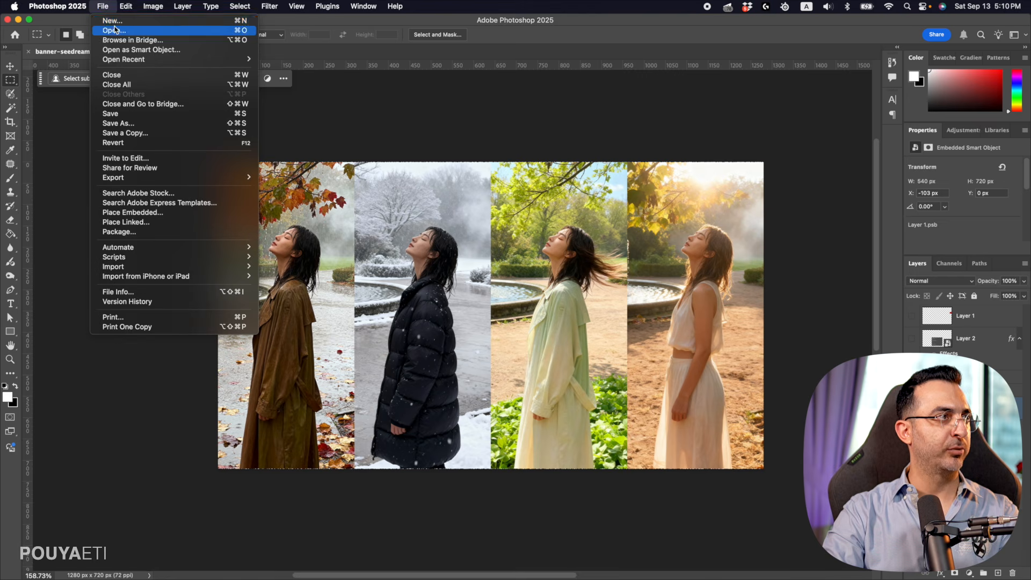
click(192, 23)
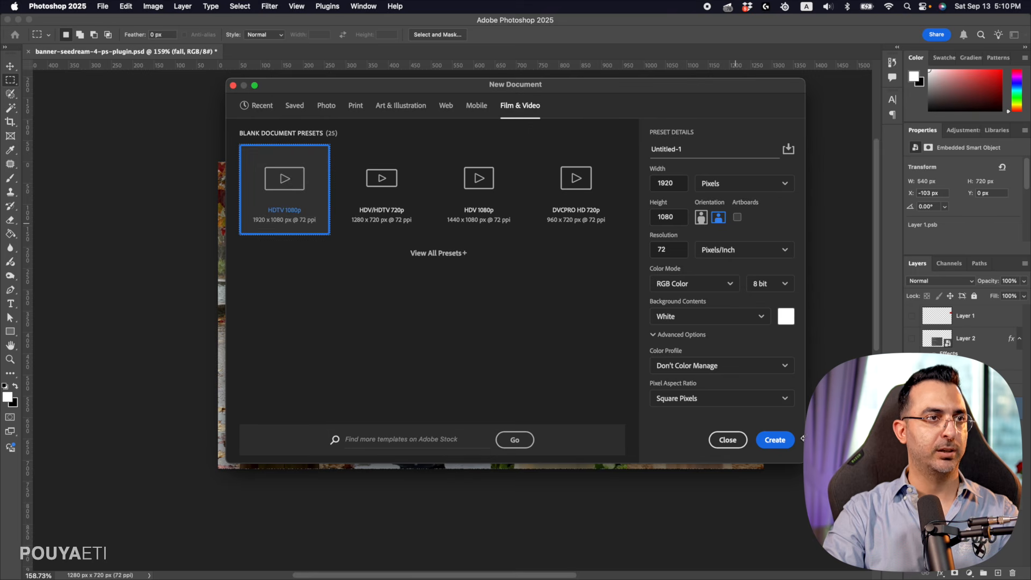
click(783, 439)
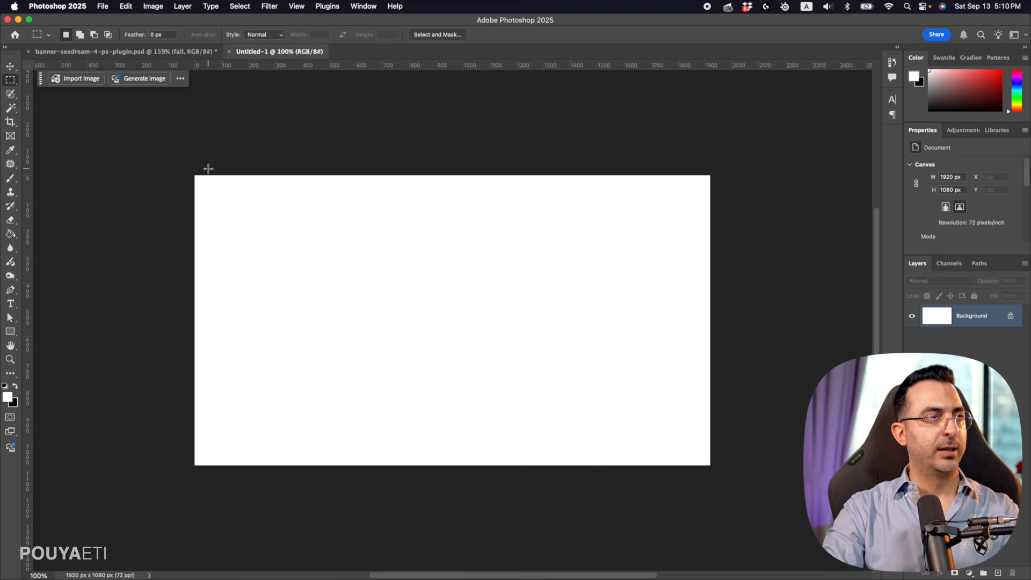
drag(150, 140, 785, 539)
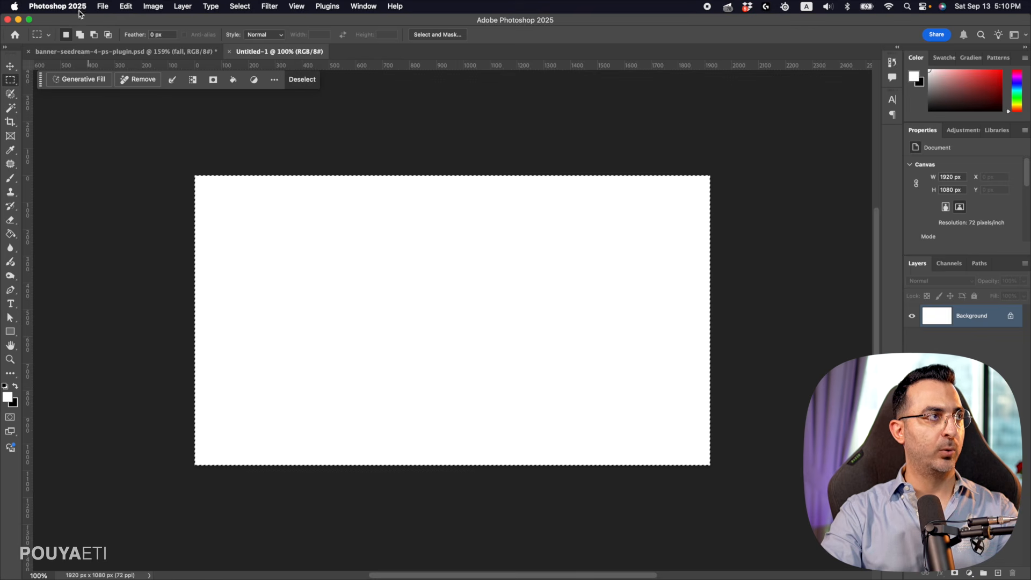
- Run Seedream 4 - Script and generate an image from the prompt "an old man walking with his dog on the side walk of a street."
click(102, 6)
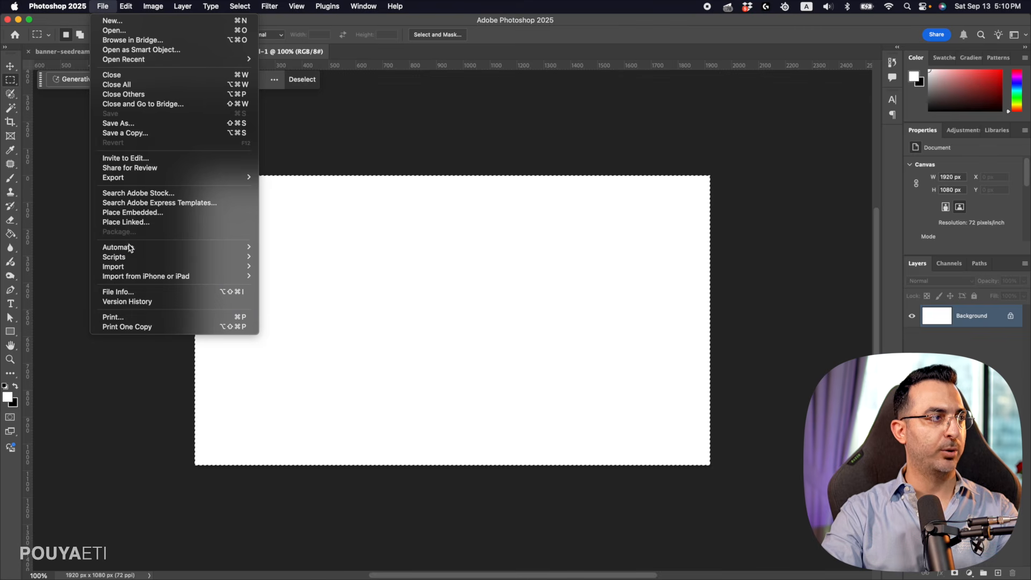
mouse_move(134, 261)
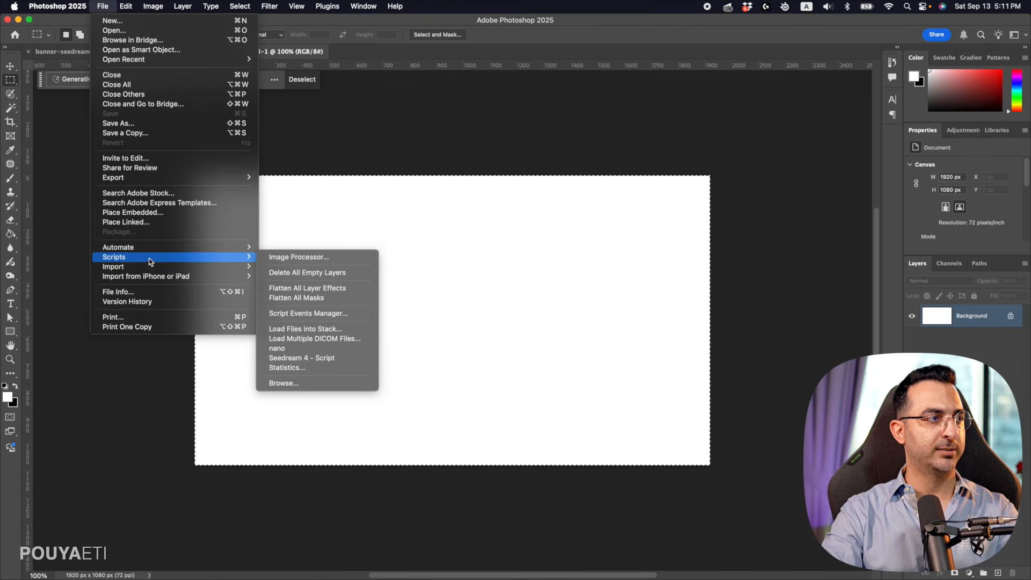
click(325, 358)
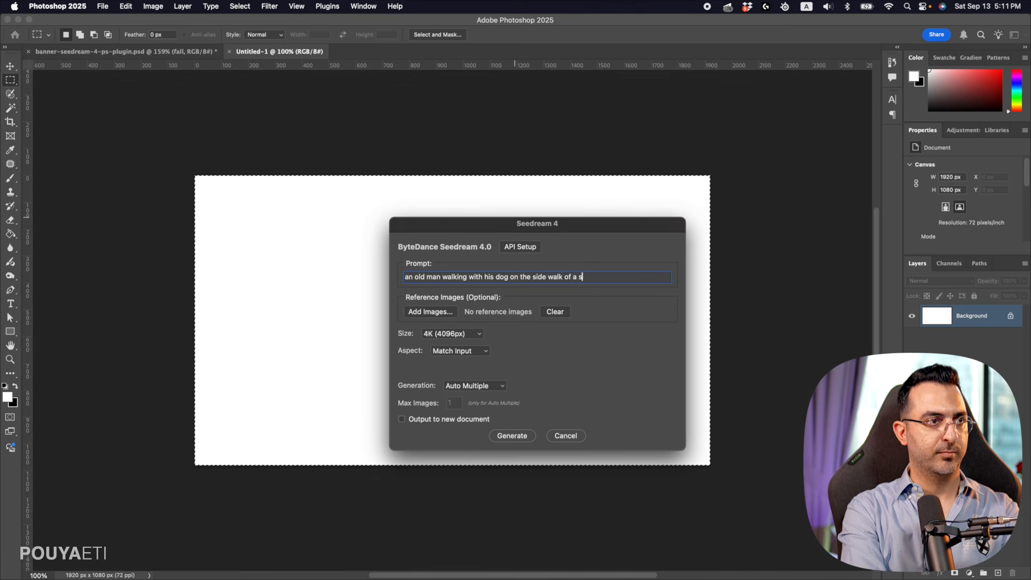
text(t.)
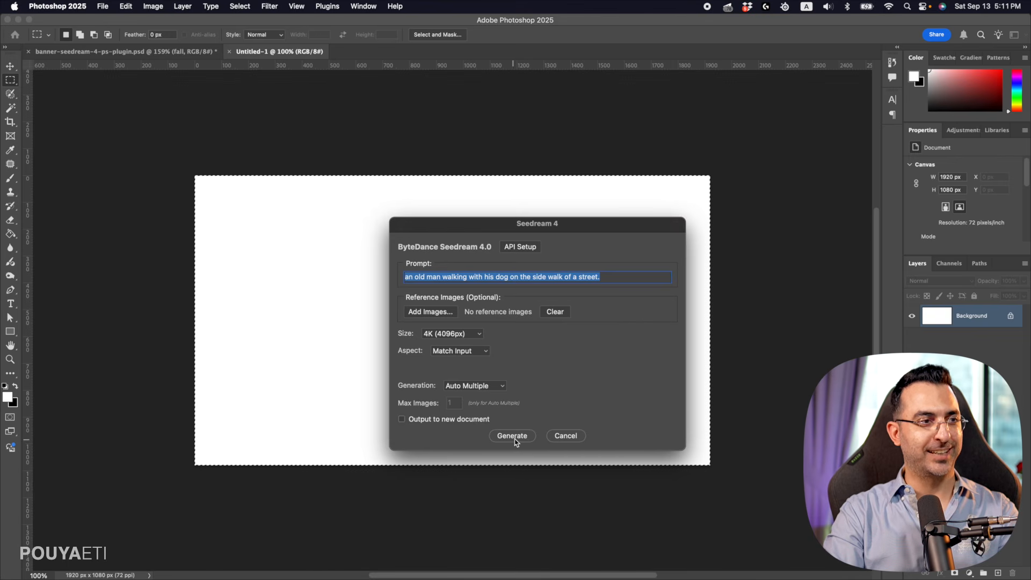
click(512, 436)
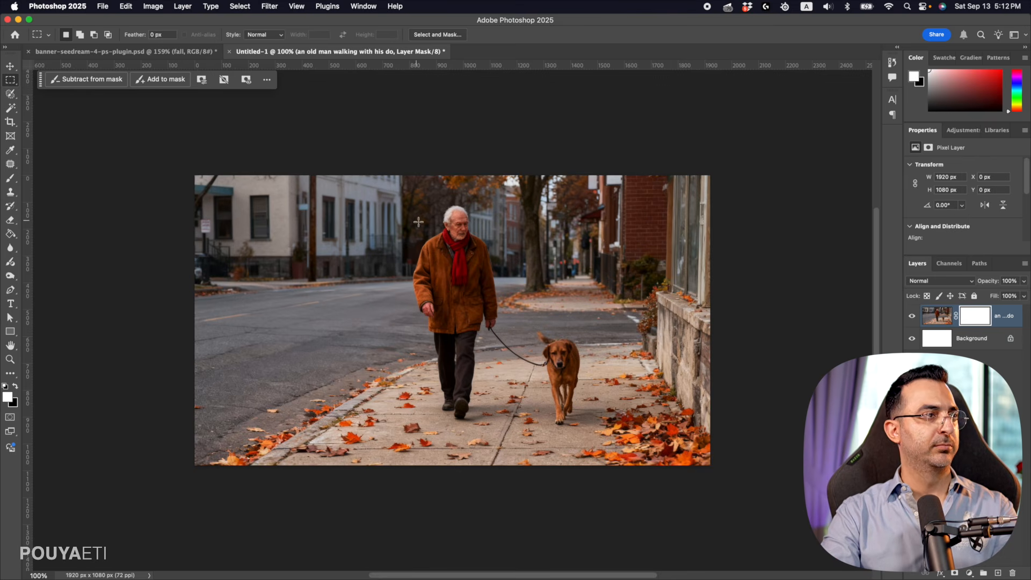
- Examine the generated image's detail up close, especially the man's face and clothing and the dog, and return to the full picture
key(z)
drag(454, 216, 508, 218)
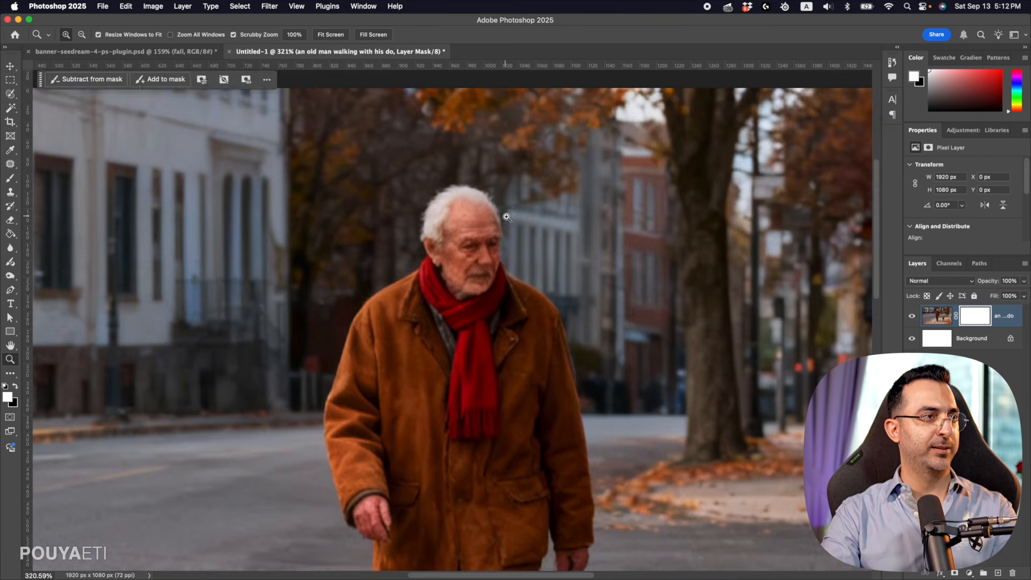
drag(544, 328, 525, 211)
drag(543, 246, 504, 232)
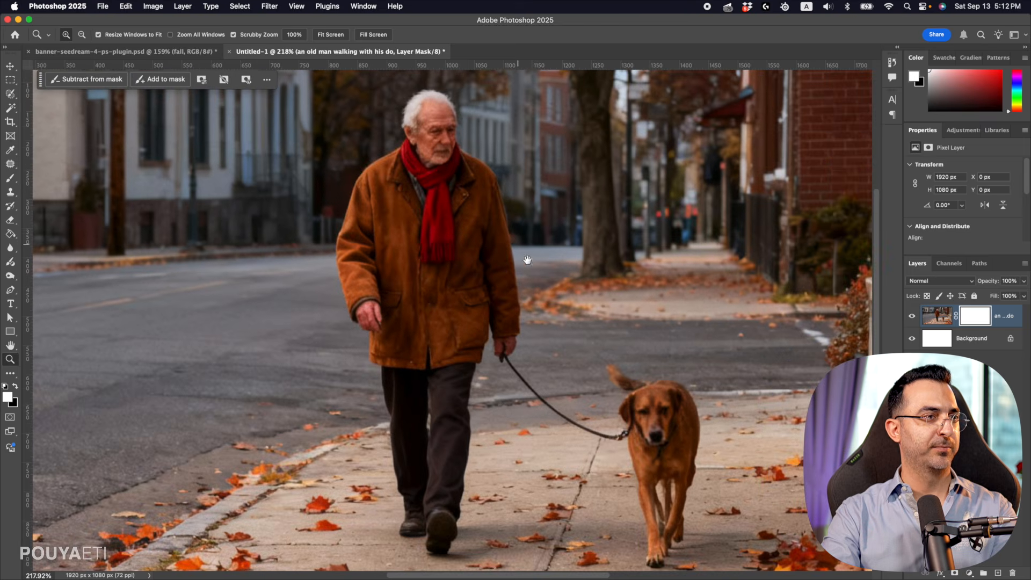
drag(650, 434, 618, 430)
drag(611, 365, 499, 292)
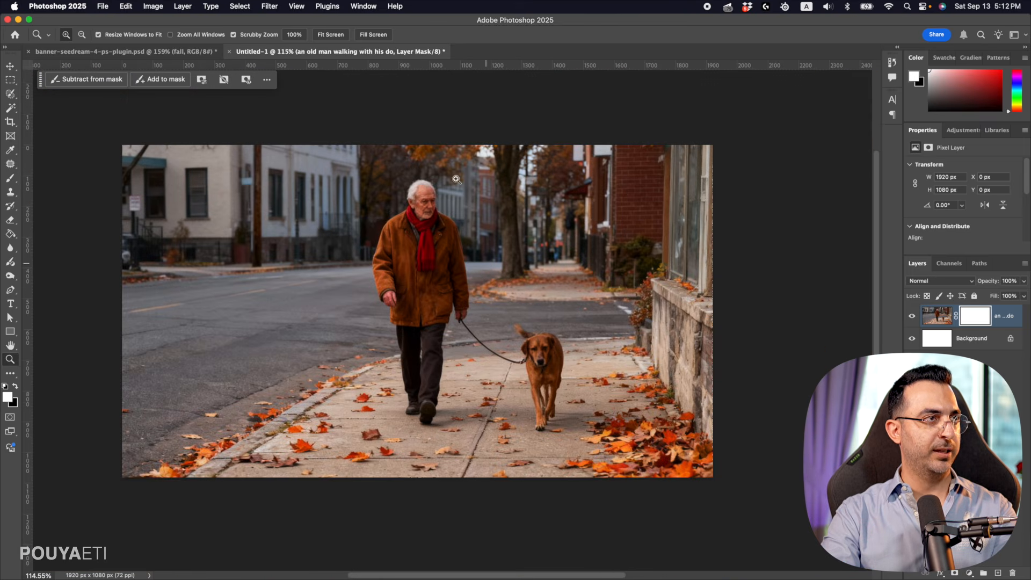
drag(406, 217, 415, 246)
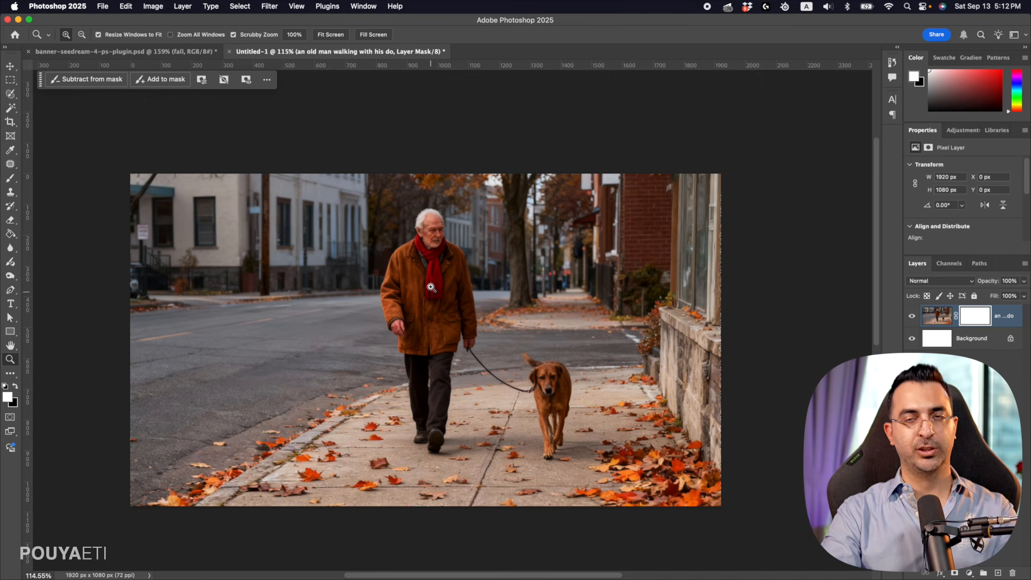
drag(429, 255, 484, 238)
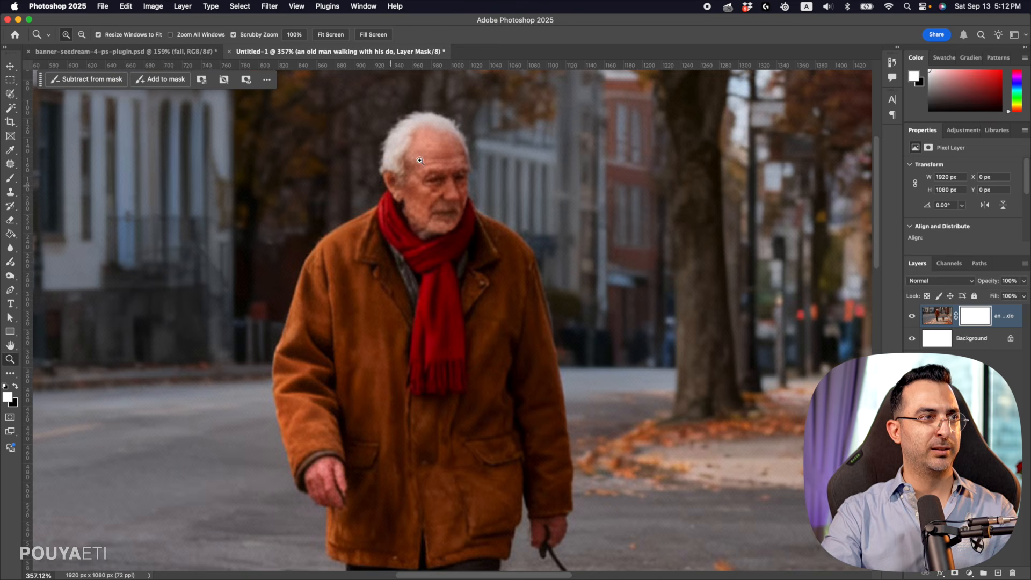
alt+click(460, 344)
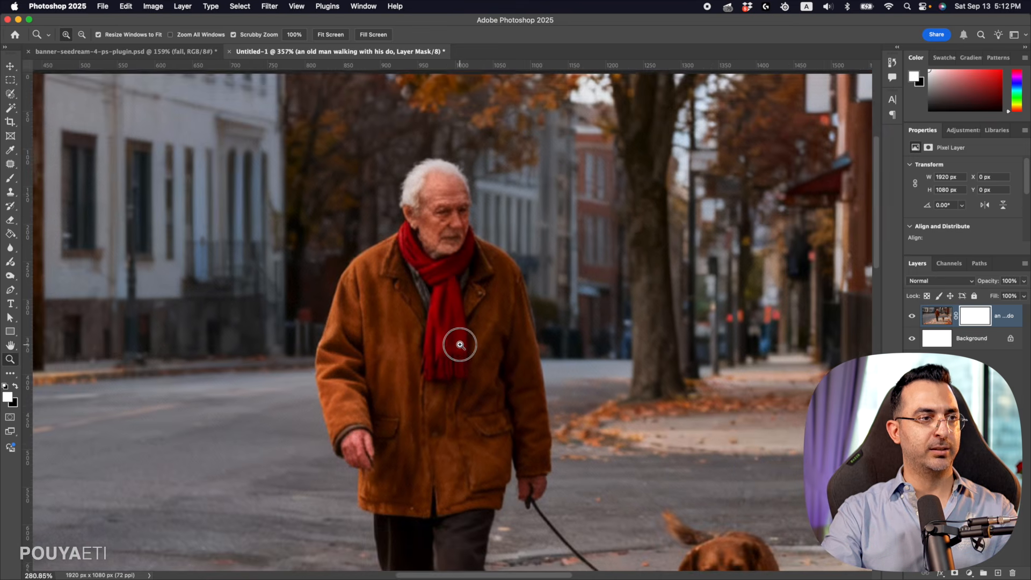
drag(460, 340, 439, 313)
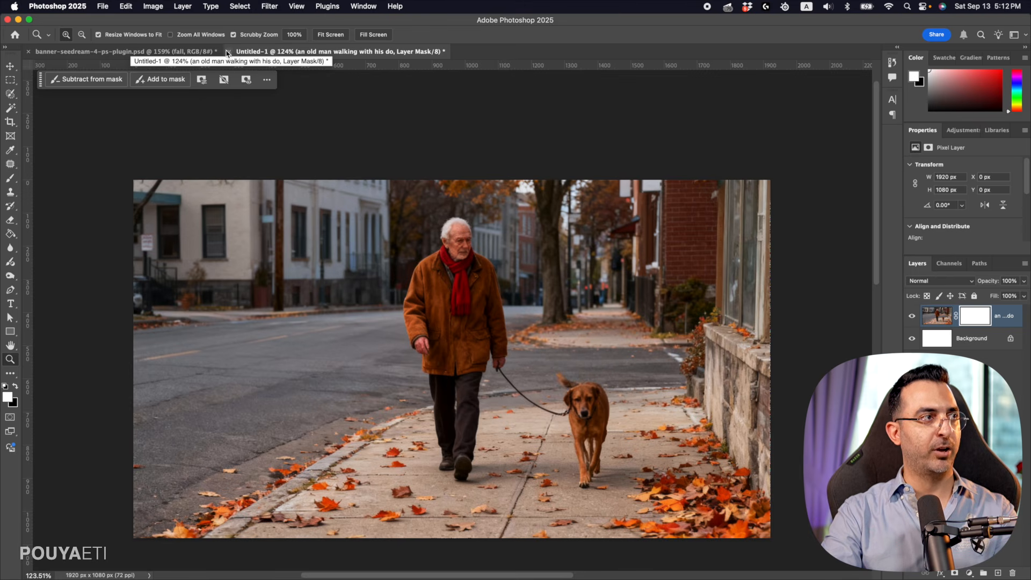
- Create a 3840 x 2160 px document from the UHDTV/4K 2160p film preset and select its entire canvas
click(103, 7)
click(126, 22)
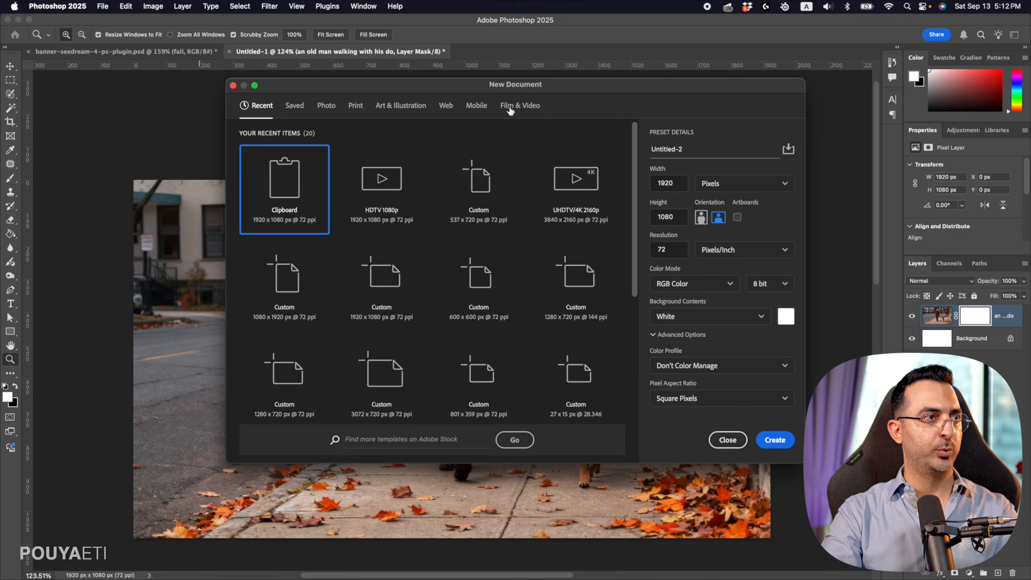
click(505, 106)
click(440, 253)
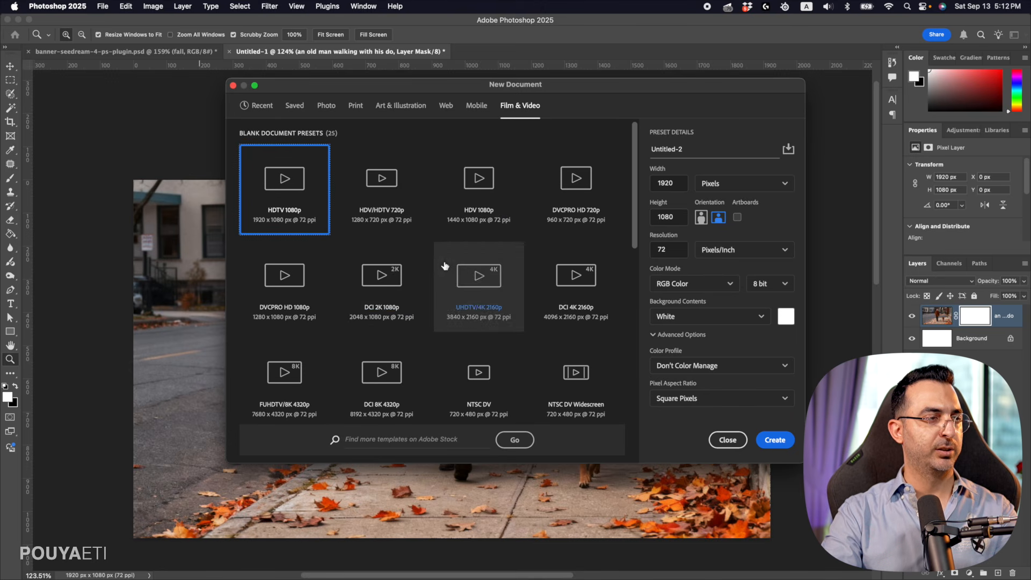
click(480, 277)
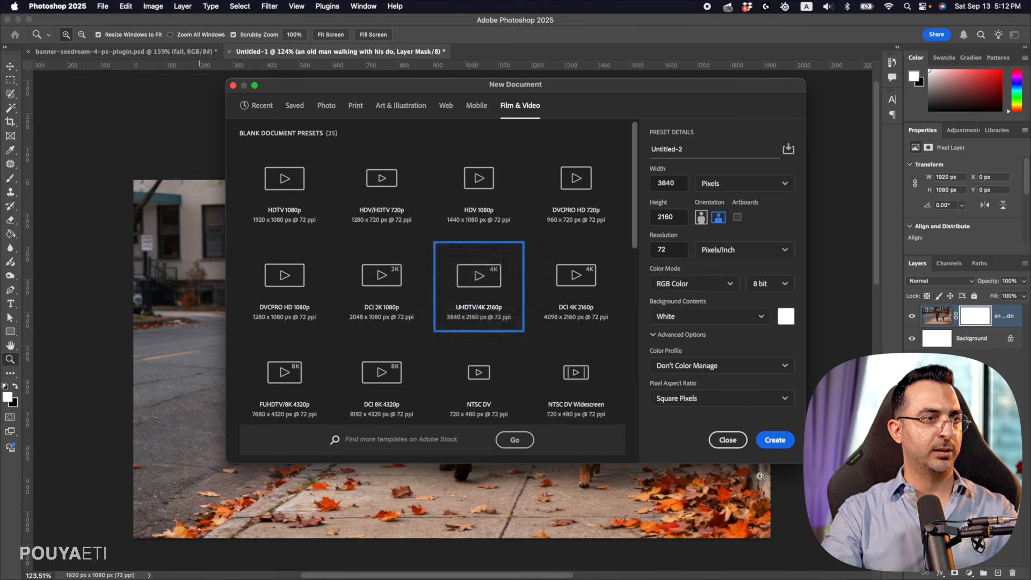
click(775, 440)
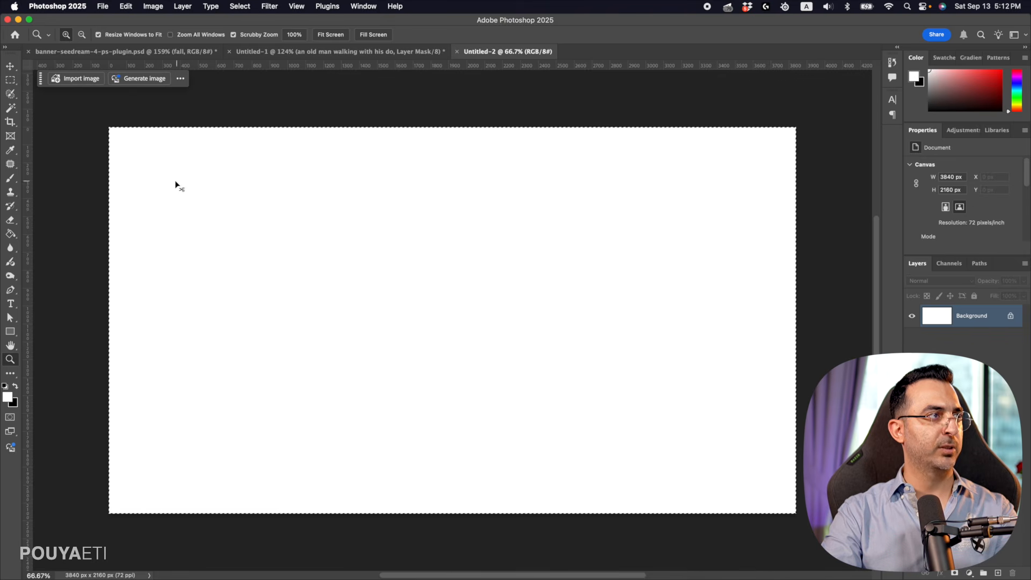
key(super+a)
- Run Seedream 4 - Script at 4K size with the prompt "an old man walking with his dog on the side walk of a street.", copying the prompt text
click(103, 6)
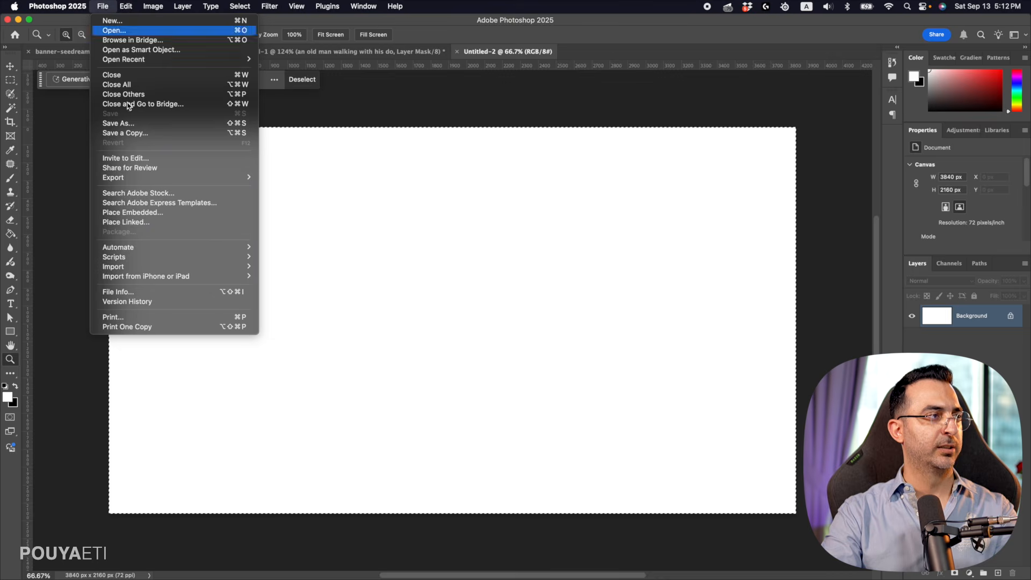
mouse_move(148, 258)
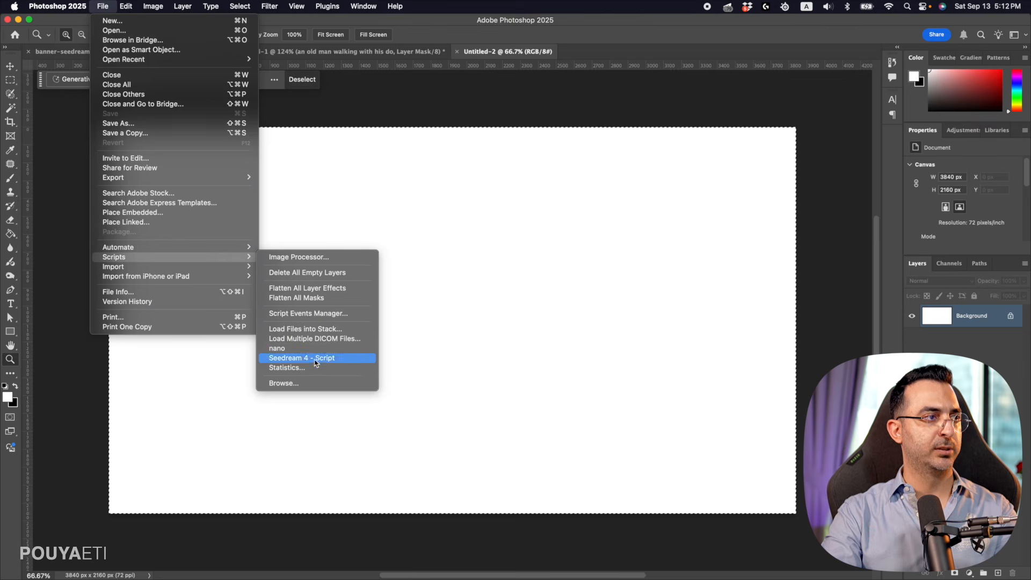
click(301, 358)
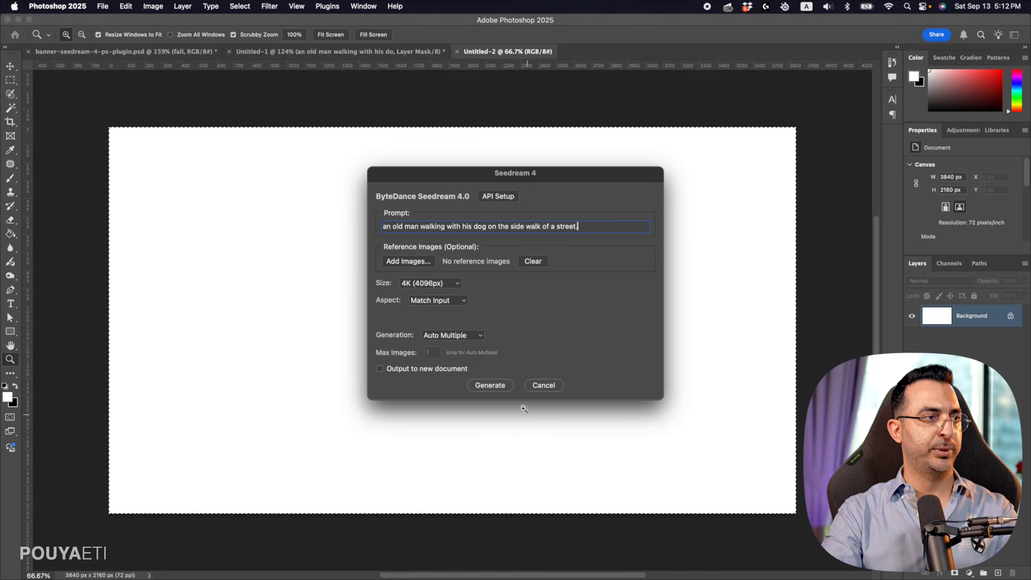
key(super+a)
key(super+c)
click(489, 387)
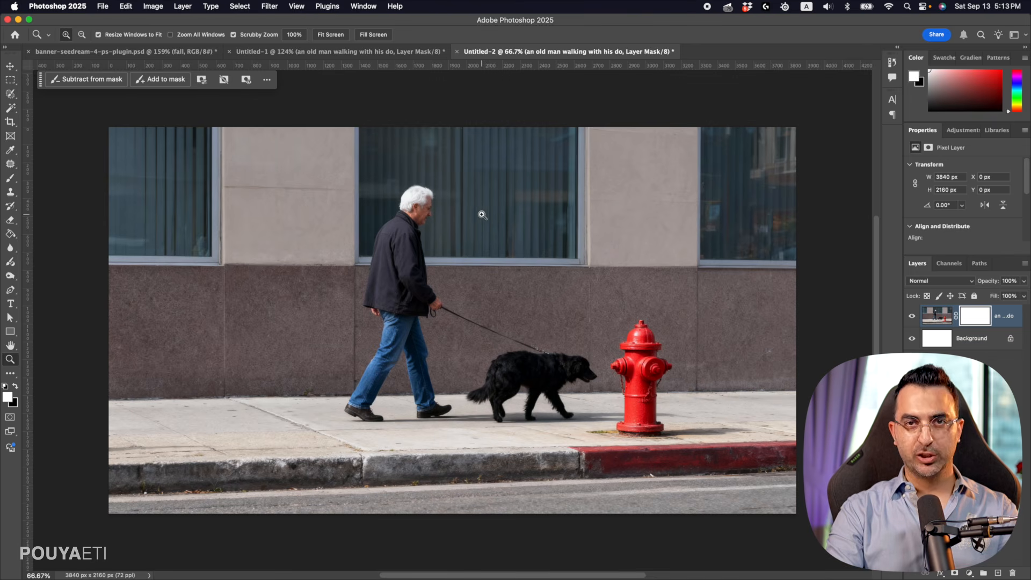
- Examine the 4K image up close from the man's face along the leash to the dog, and compare it with the 1920 x 1080 px document's image
click(435, 204)
drag(436, 204, 536, 209)
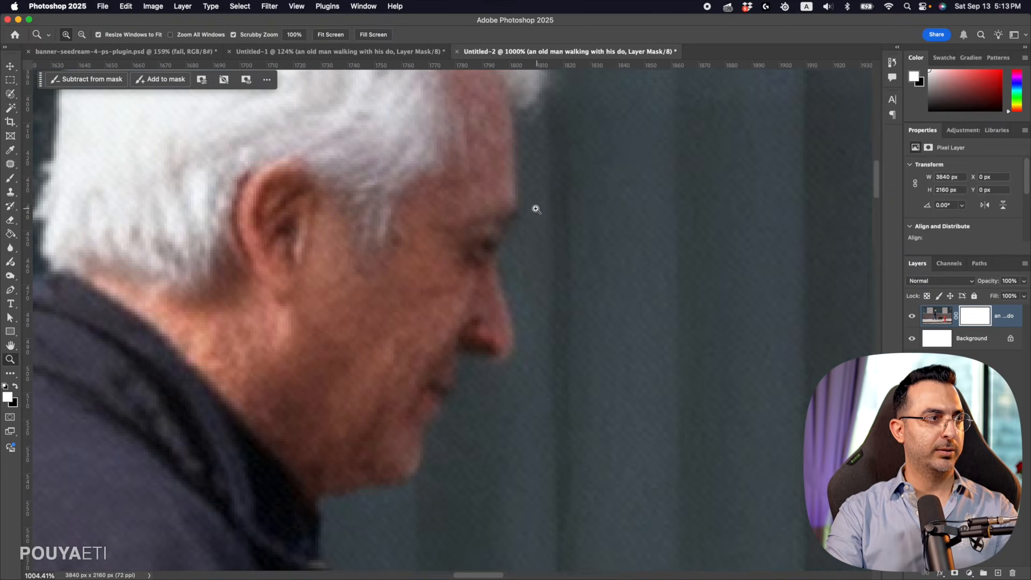
drag(369, 297, 465, 408)
drag(456, 390, 423, 384)
drag(424, 384, 379, 139)
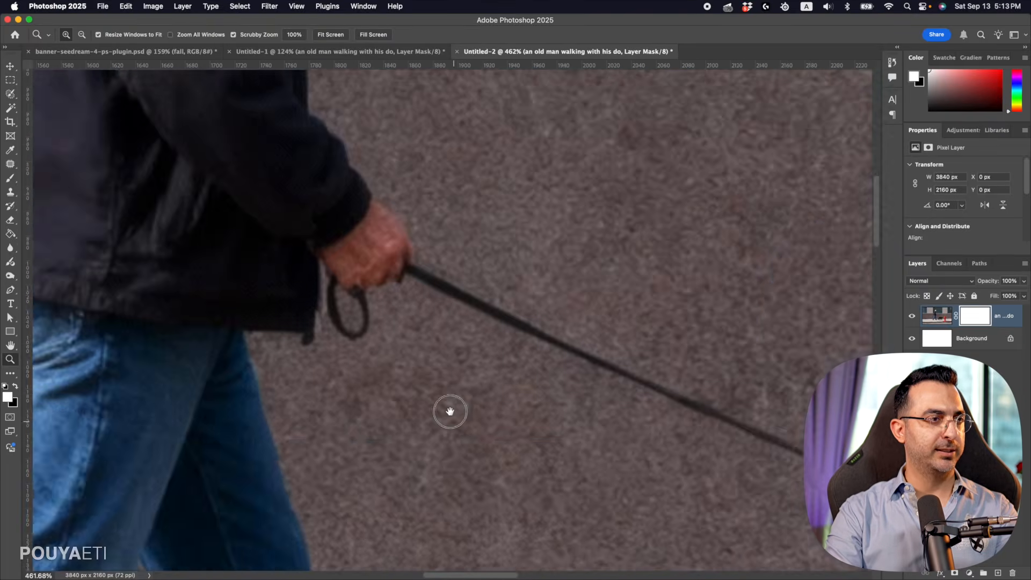
drag(449, 412, 301, 258)
drag(591, 412, 376, 225)
drag(504, 309, 344, 236)
drag(523, 271, 464, 258)
drag(500, 207, 536, 288)
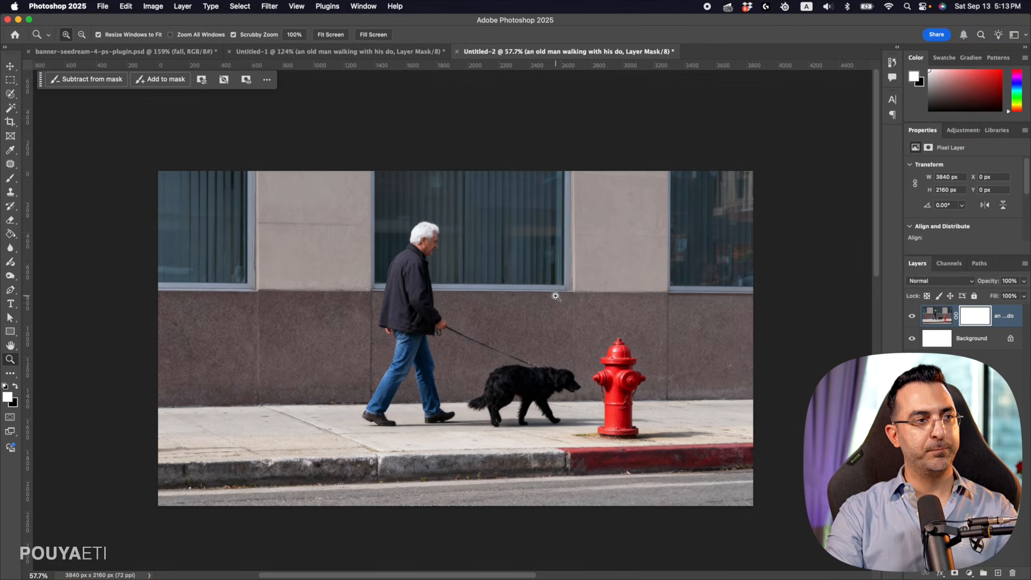
click(352, 54)
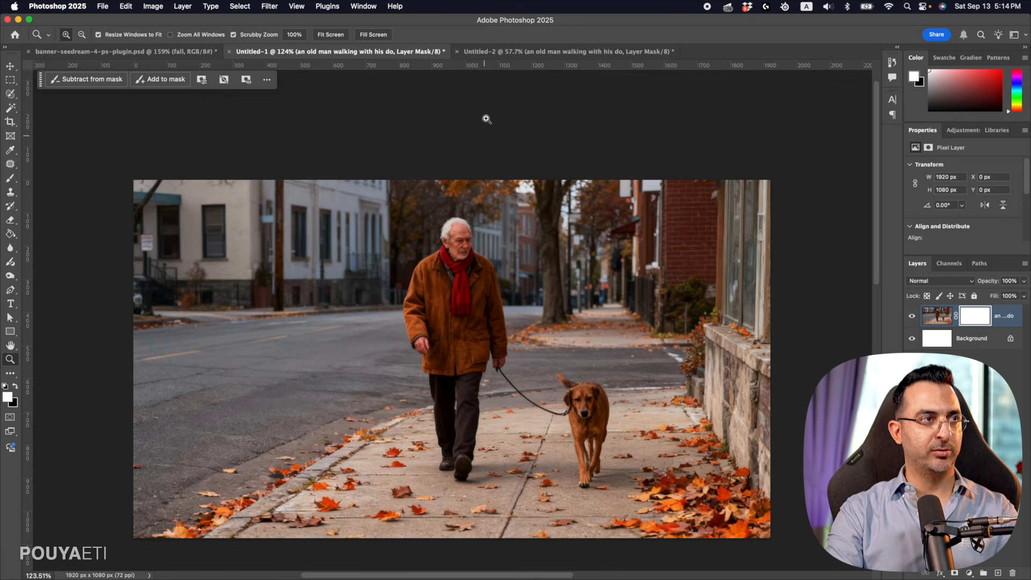
click(510, 52)
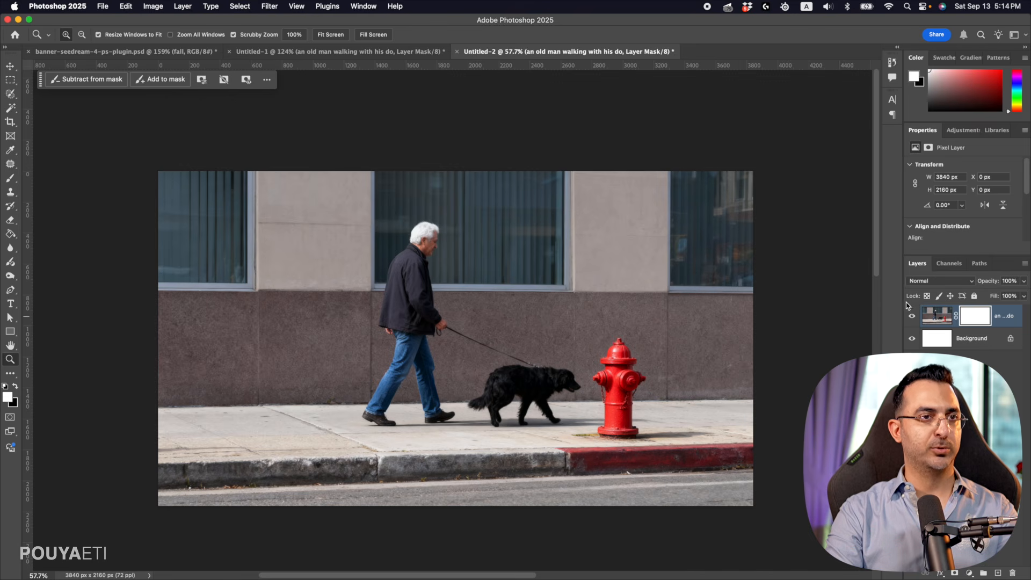
- Hide the generated image layer in the 4K document and open Seedream 4 - Script with the entire canvas selected
click(911, 319)
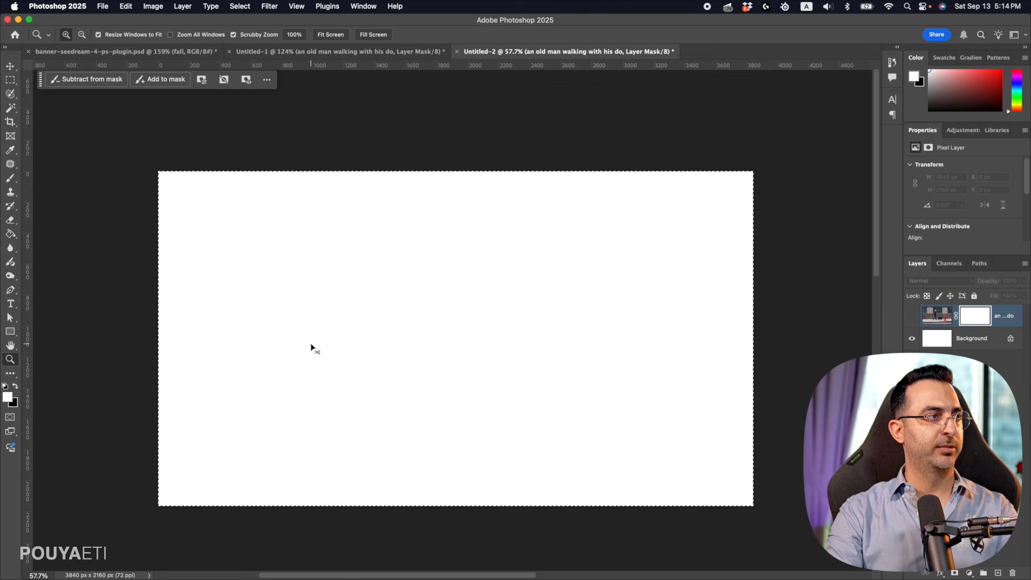
key(super+a)
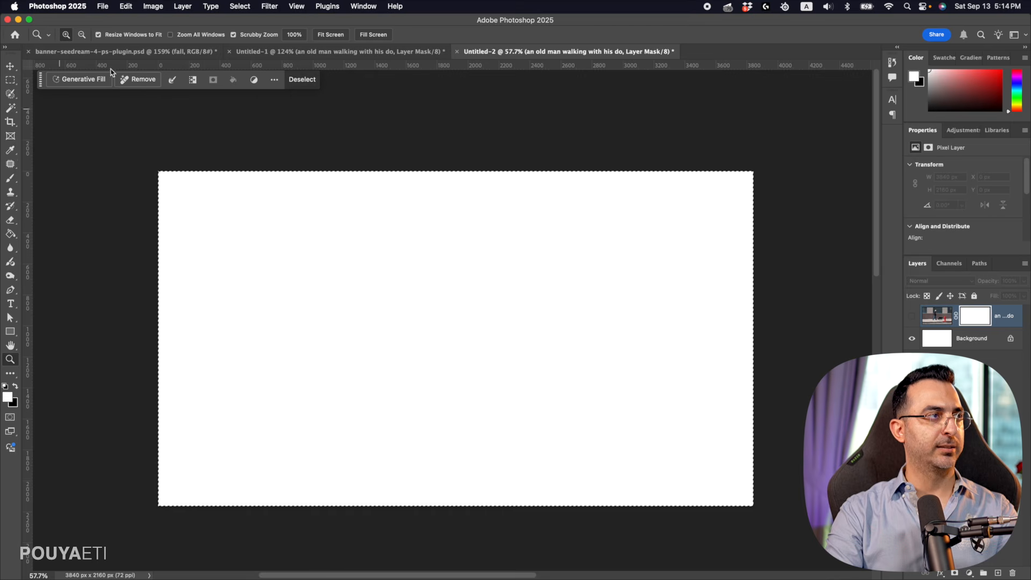
click(103, 6)
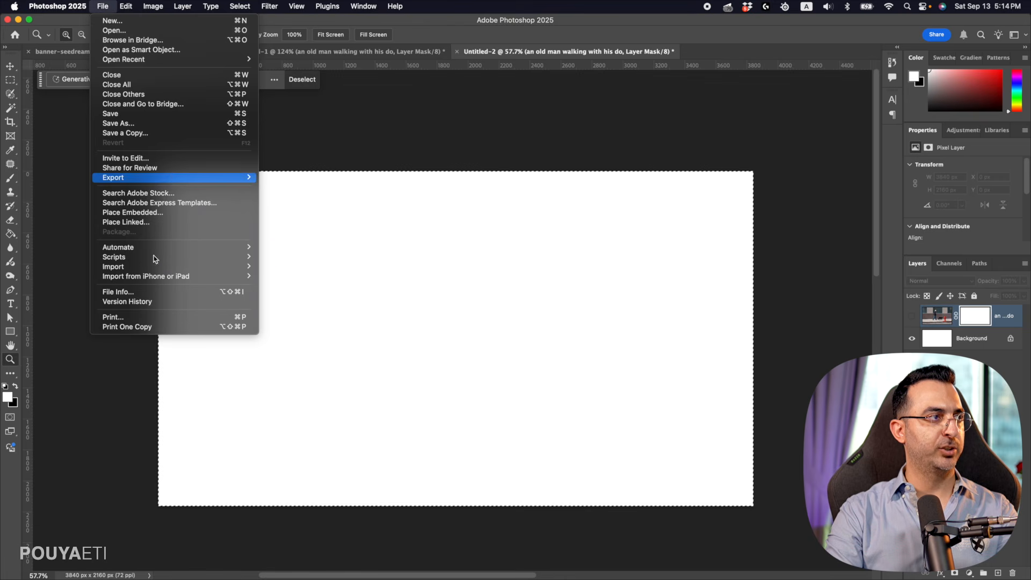
mouse_move(244, 256)
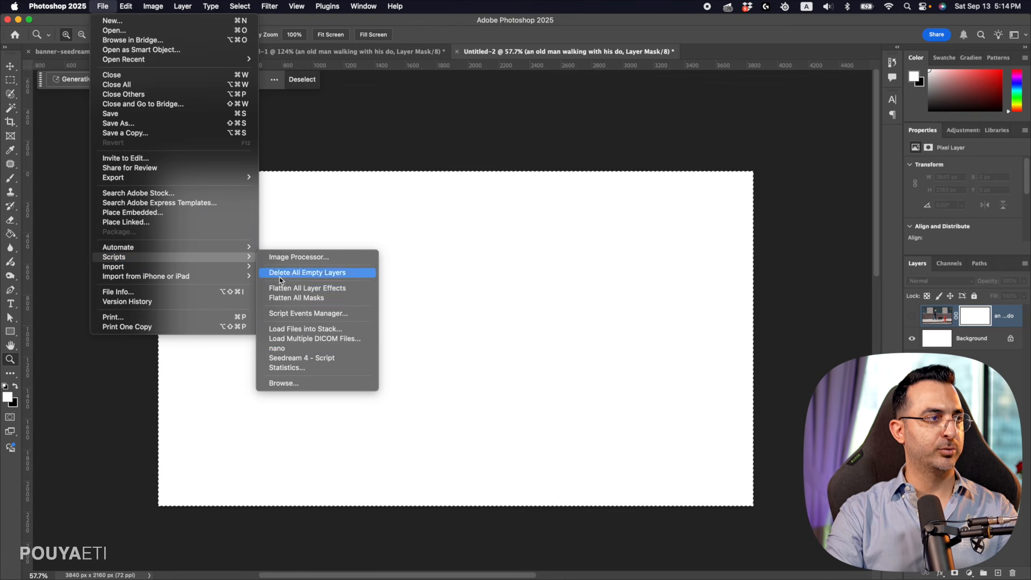
click(307, 358)
- Extend the old man and dog prompt with "in fall and we can see a yellow taxi in the background"
click(473, 227)
key(super+v)
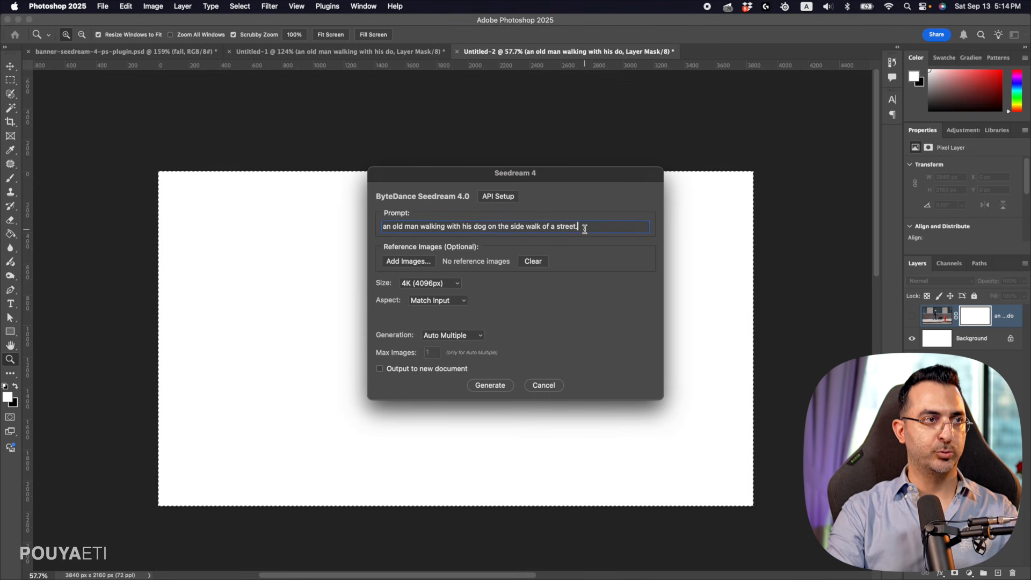
key(BackSpace)
text(in)
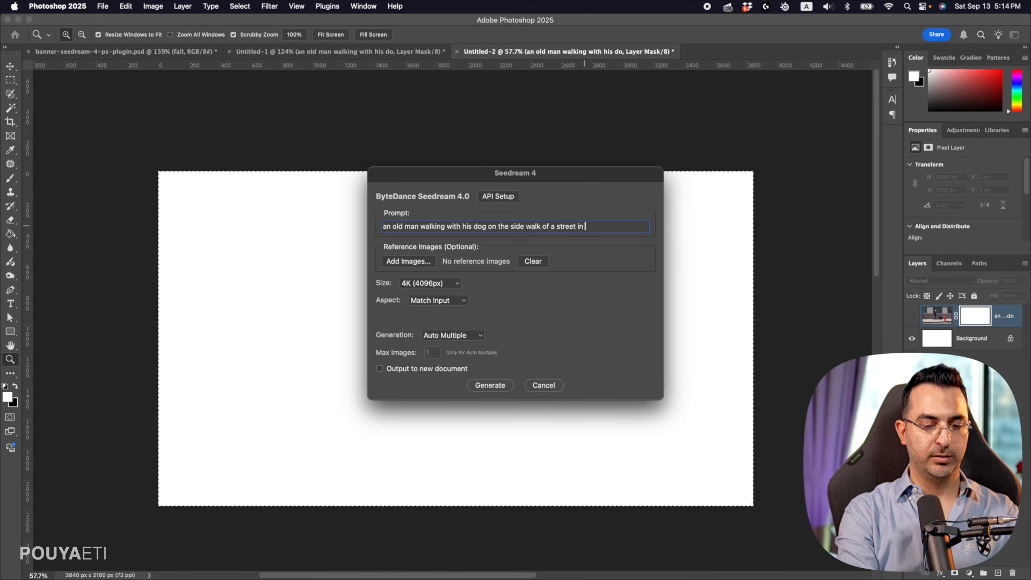
text( fall)
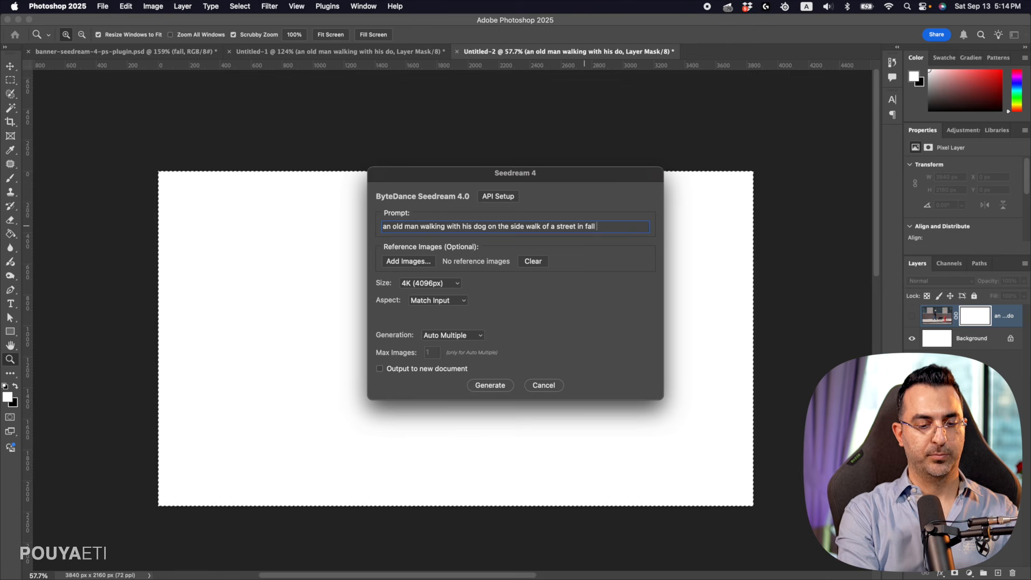
text( and we can s)
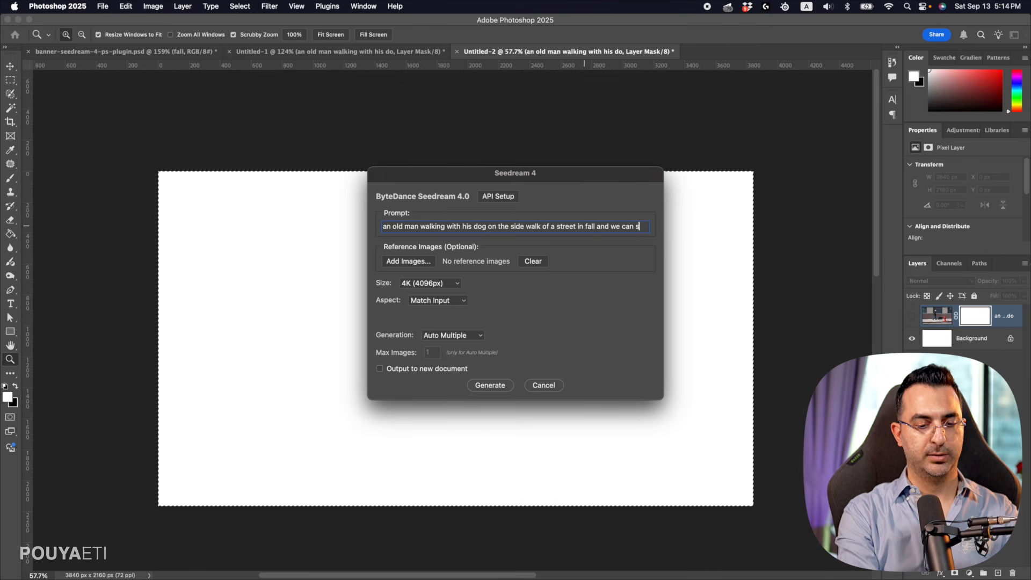
text(ee a)
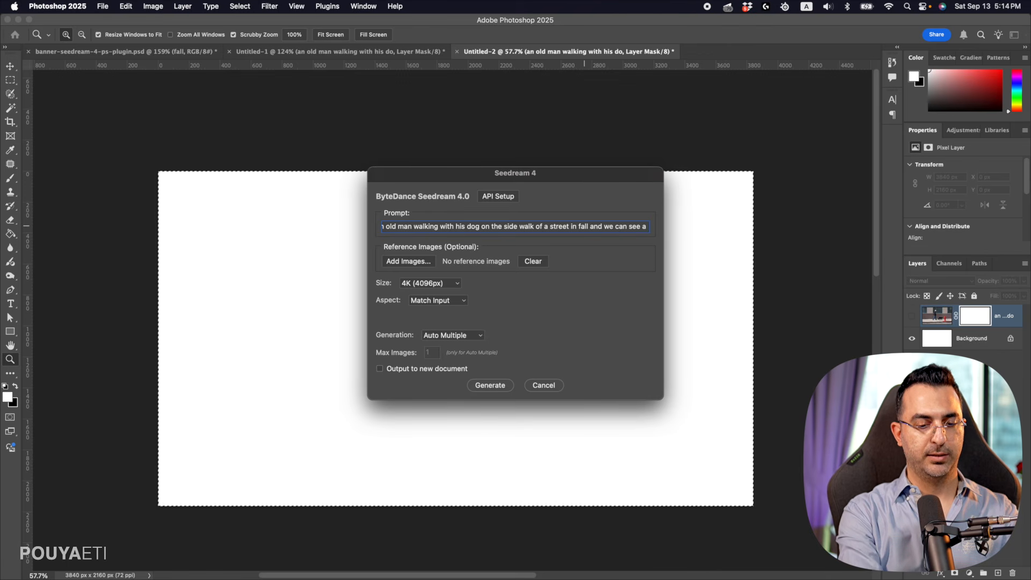
text( yell)
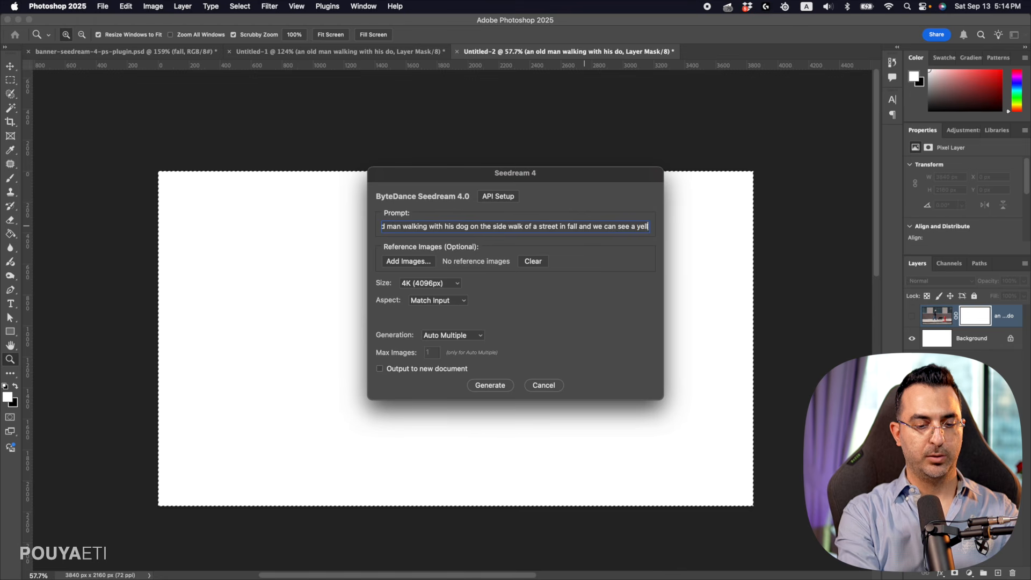
text(ow taxi )
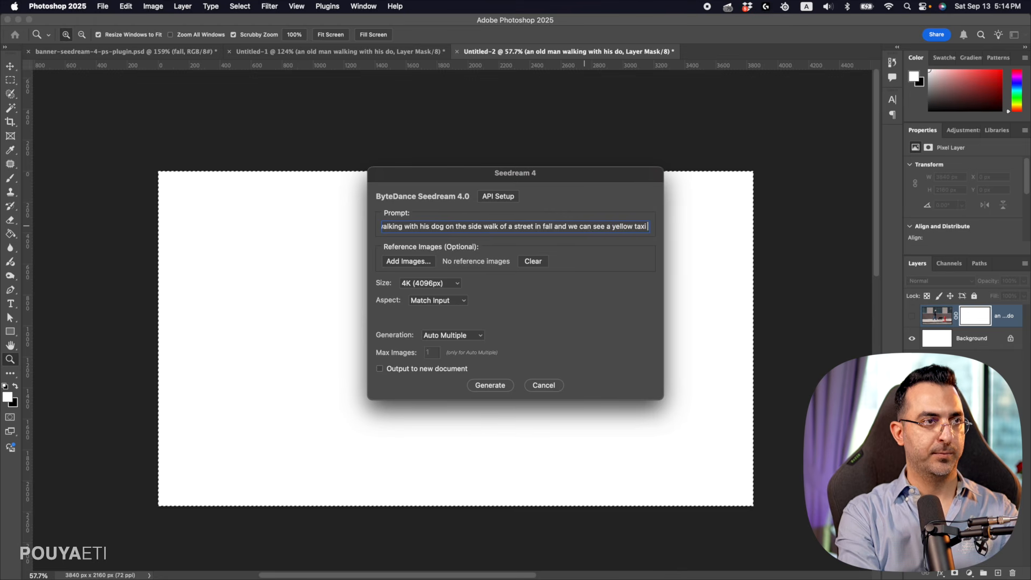
text(in the back)
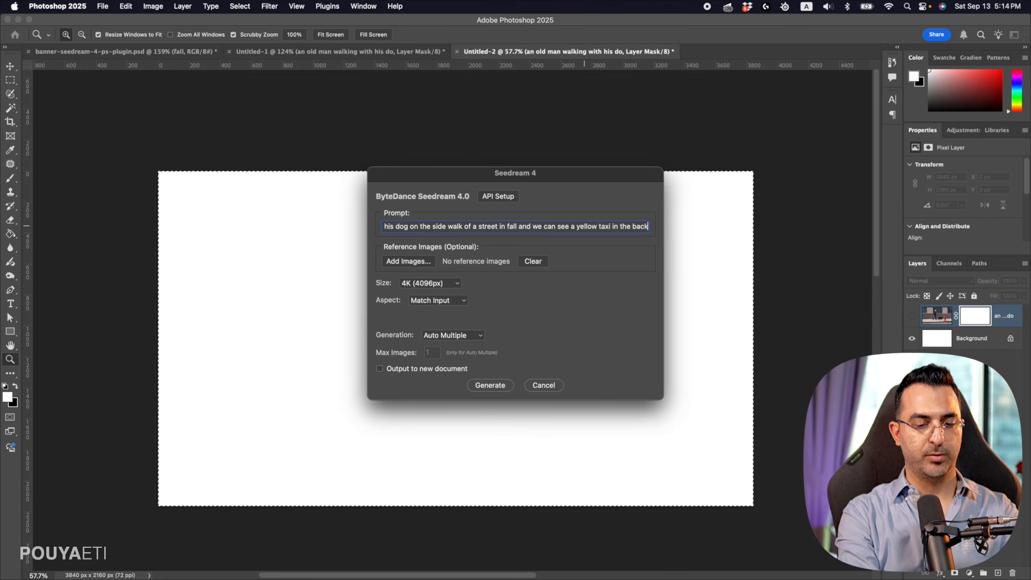
text(ground)
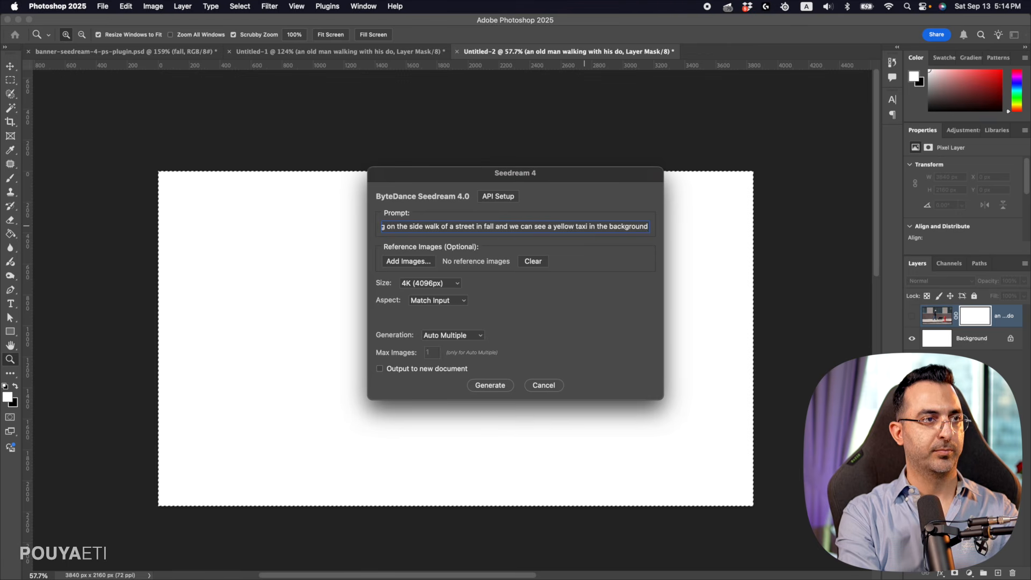
- Reword the end of the prompt to "in the back on the side of the street."
key(BackSpace)
key(BackSpace)
key(BackSpace)
key(BackSpace)
key(BackSpace)
key(BackSpace)
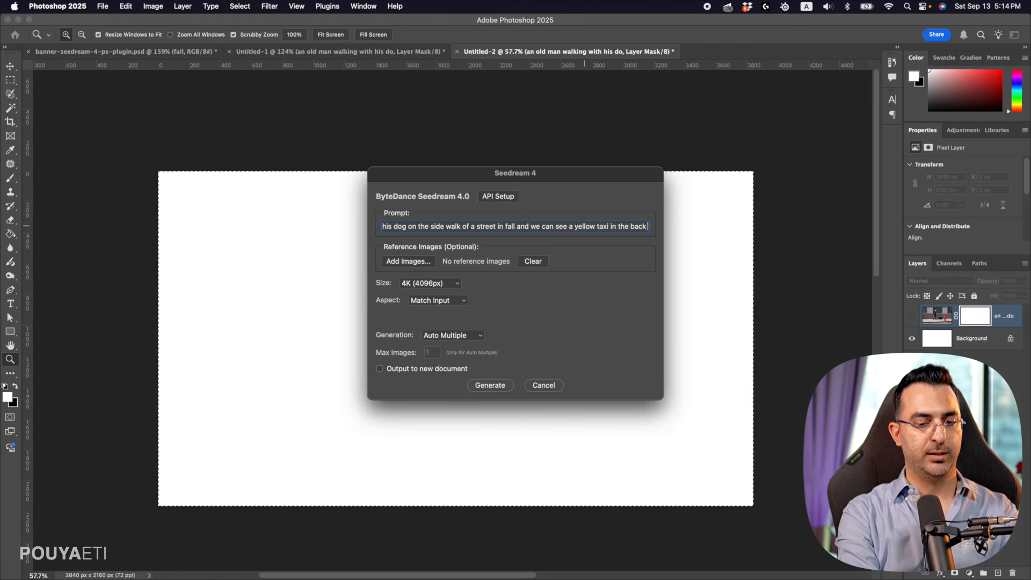
text(on the side o)
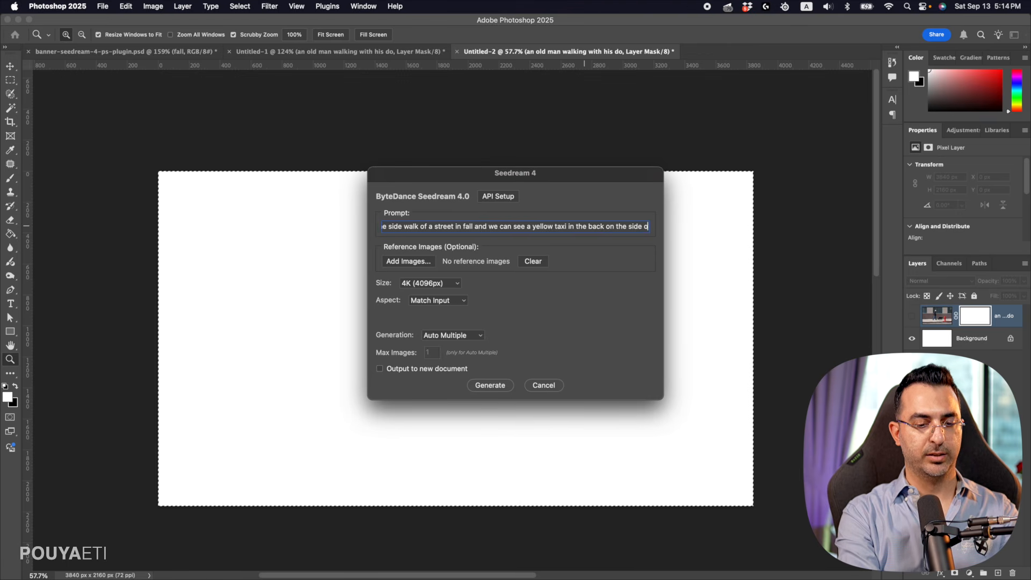
text(f the street)
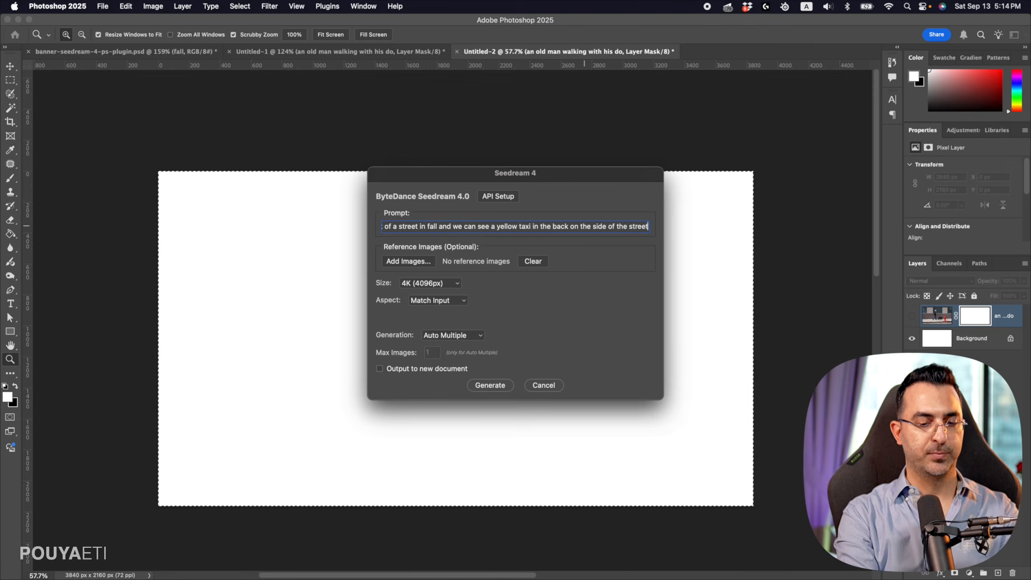
text(.)
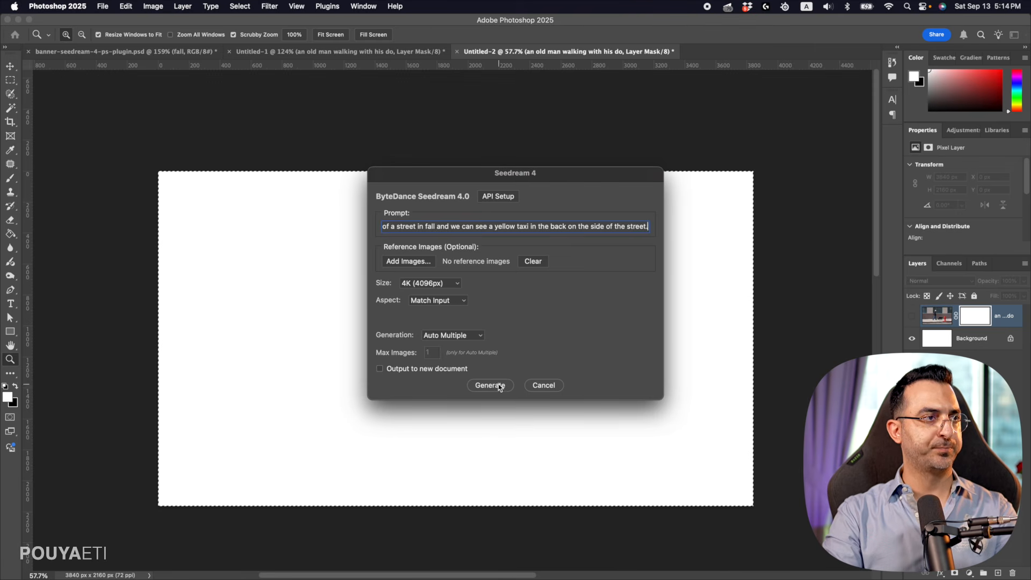
- Keep the size at 4K (4096px) with Match Input aspect and generate the fall scene image
click(415, 284)
click(501, 309)
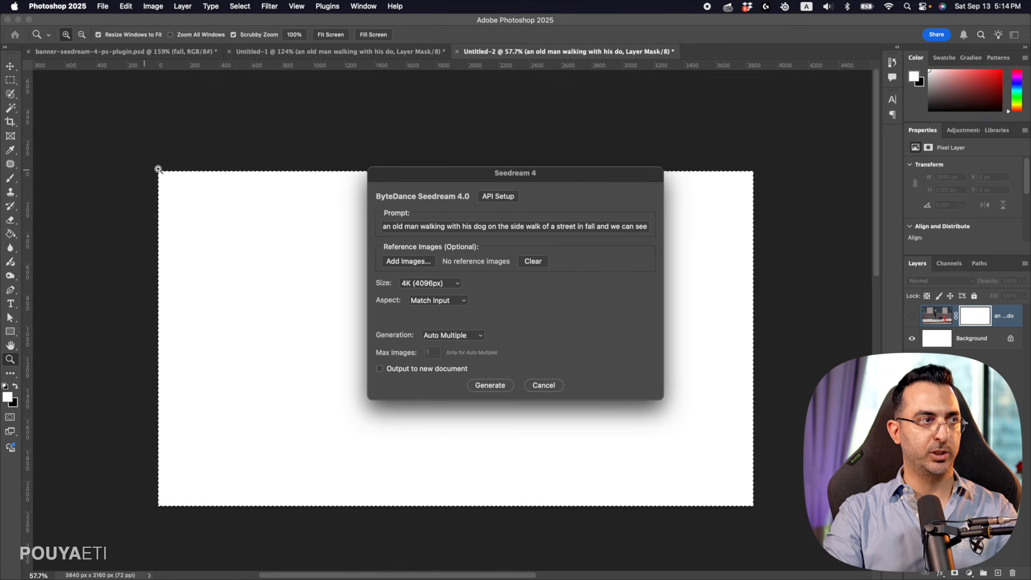
click(489, 385)
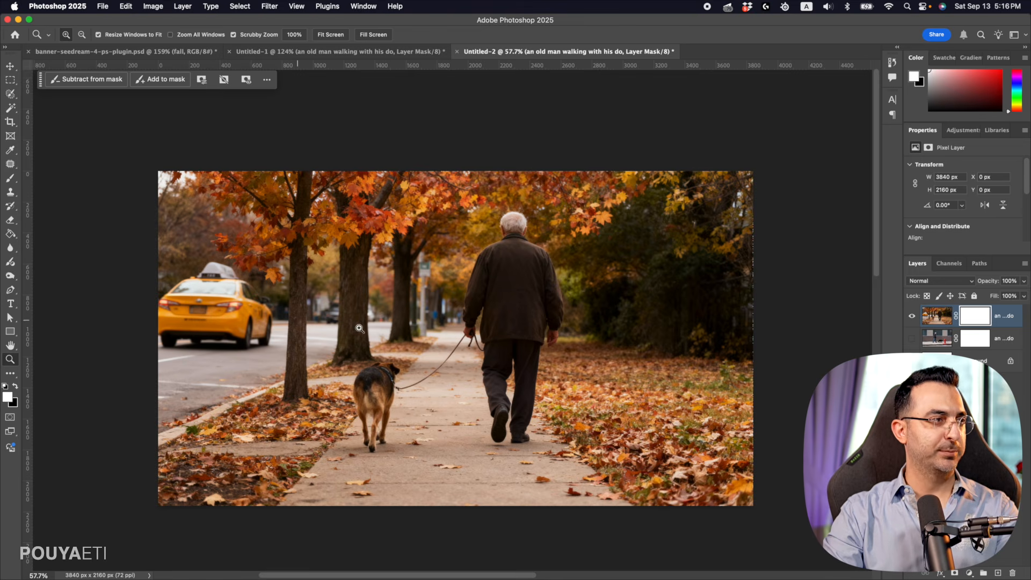
- Examine the fallen leaves along the sidewalk in the generated fall image at close magnification to judge the 4K detail
drag(514, 391, 470, 206)
drag(571, 307, 595, 311)
drag(479, 357, 351, 215)
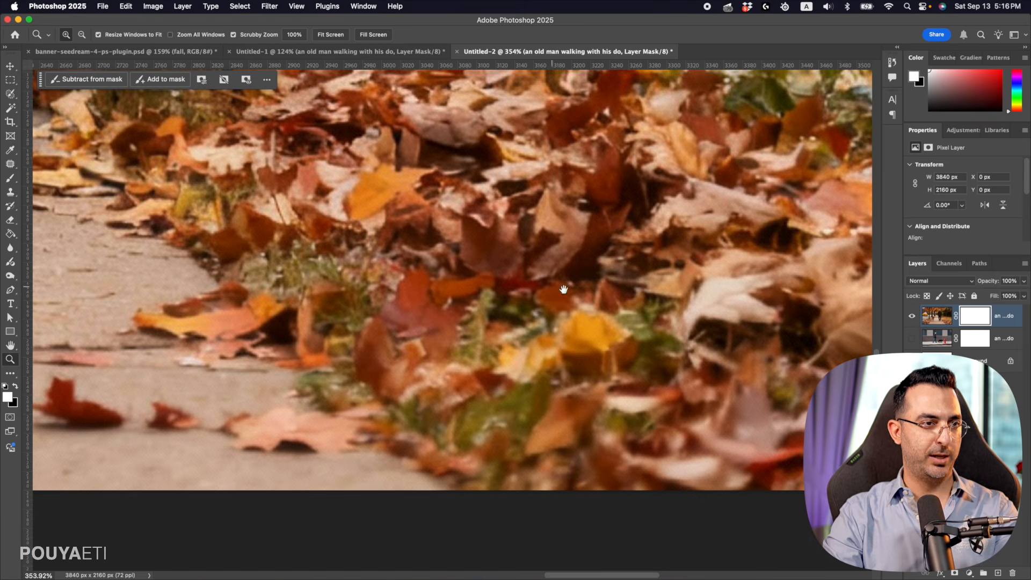
drag(564, 260, 542, 203)
drag(718, 395, 650, 376)
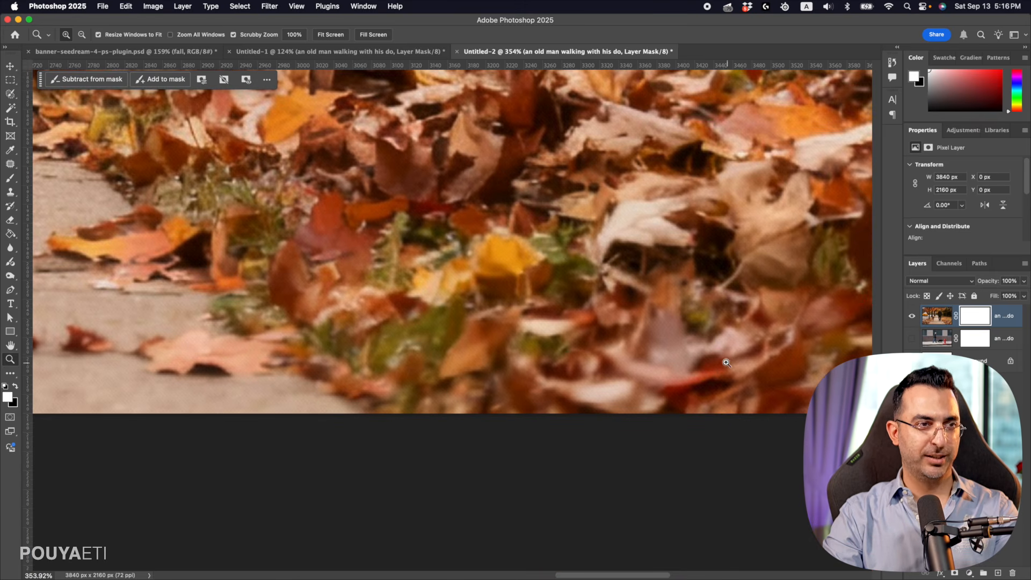
drag(380, 212, 362, 210)
drag(383, 263, 748, 511)
drag(518, 259, 557, 247)
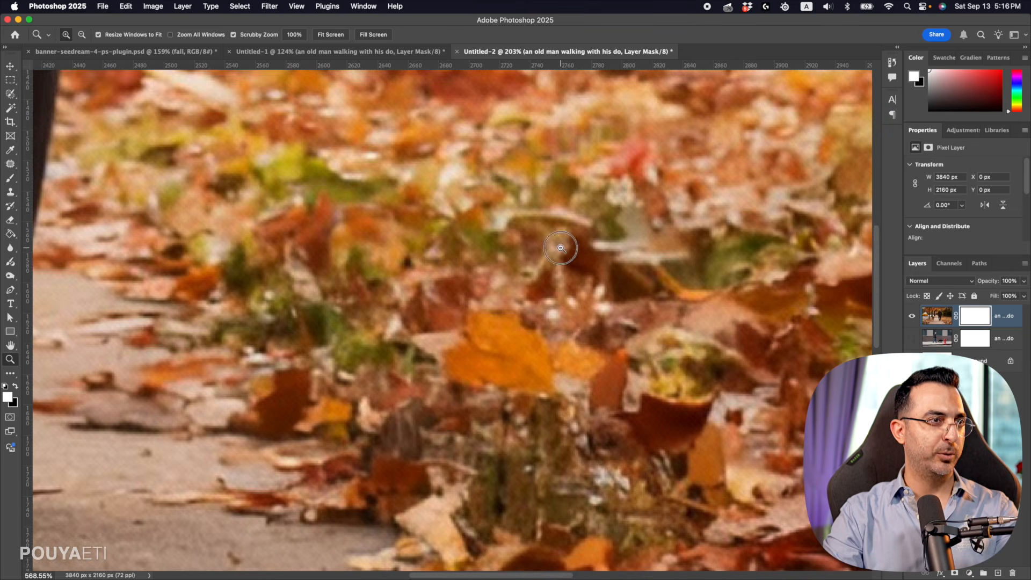
drag(591, 359, 557, 360)
drag(389, 295, 637, 548)
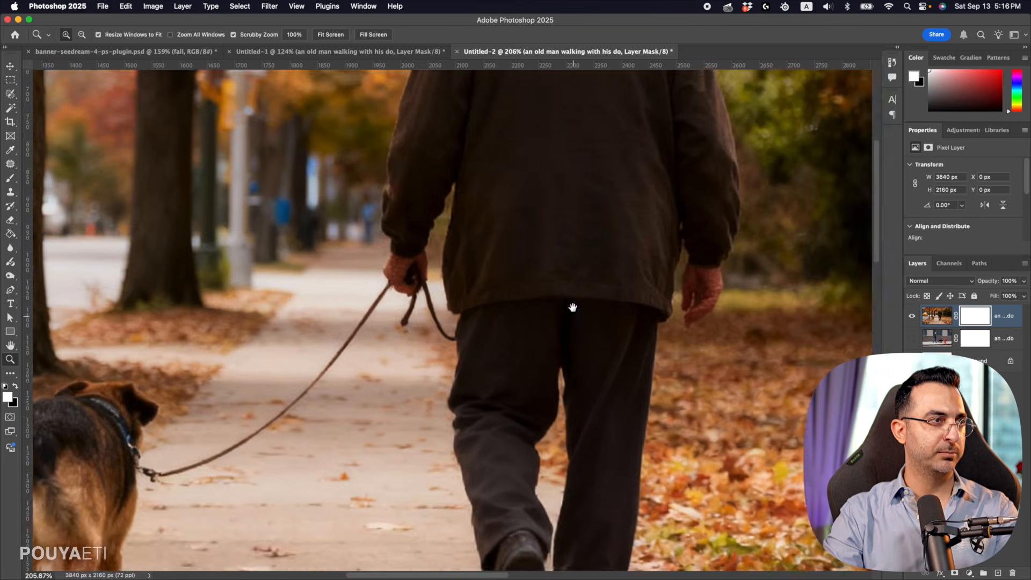
- Inspect the man's coat, the leash, the dog and the street beside the taxi up close, ending on the full image
drag(573, 307, 582, 467)
drag(413, 529, 573, 283)
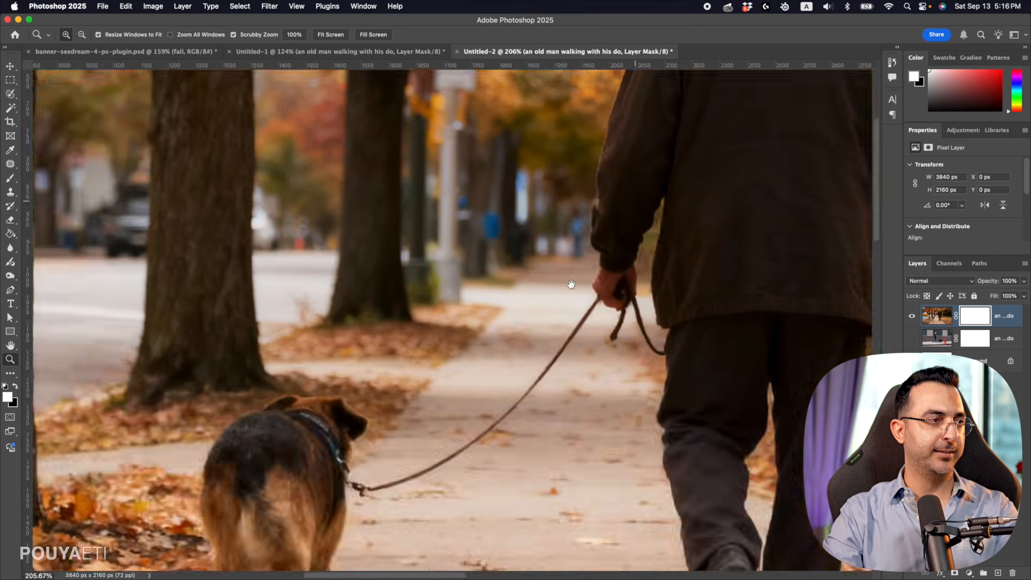
drag(424, 473, 569, 336)
drag(388, 363, 734, 306)
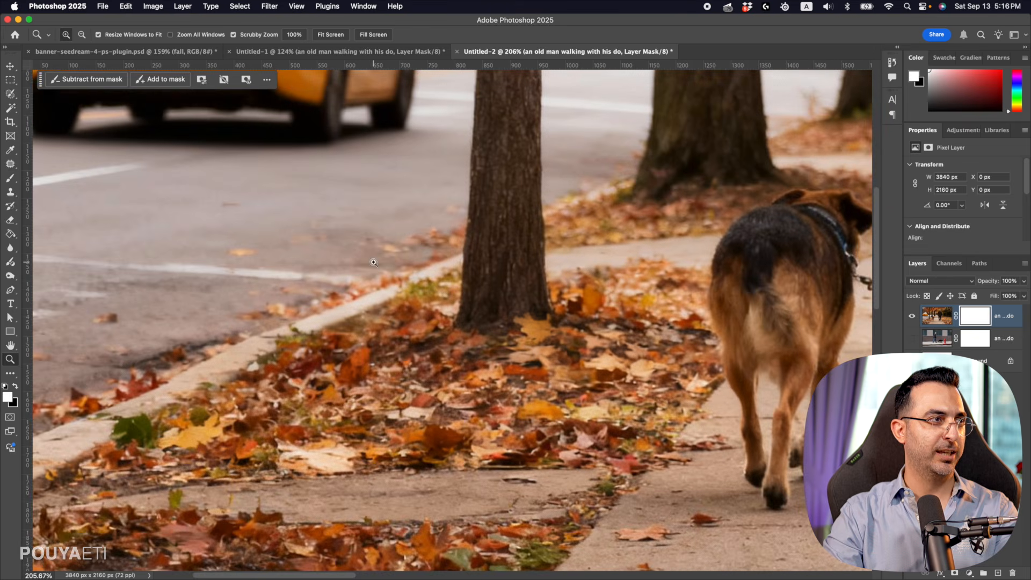
drag(381, 302, 505, 465)
drag(407, 273, 429, 423)
drag(469, 291, 442, 288)
drag(677, 314, 376, 299)
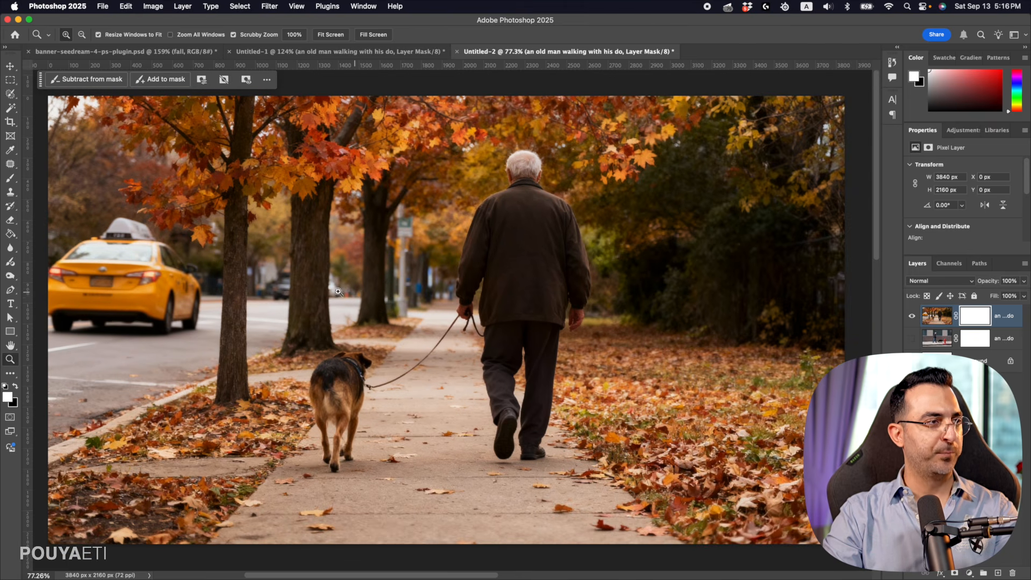
- Make a rectangular selection around the dog on the sidewalk, leaving some ground around it
click(105, 6)
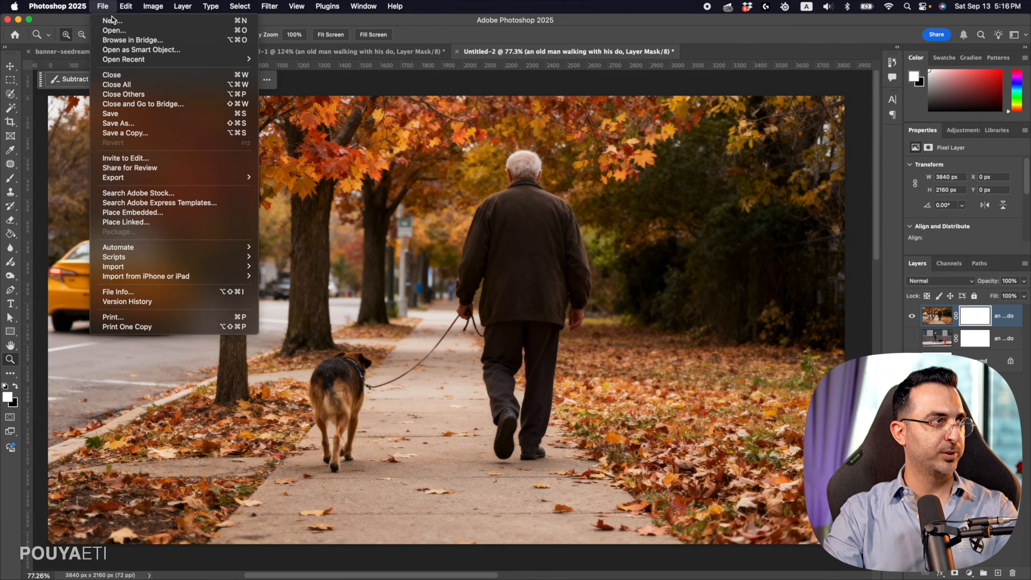
click(441, 9)
click(10, 79)
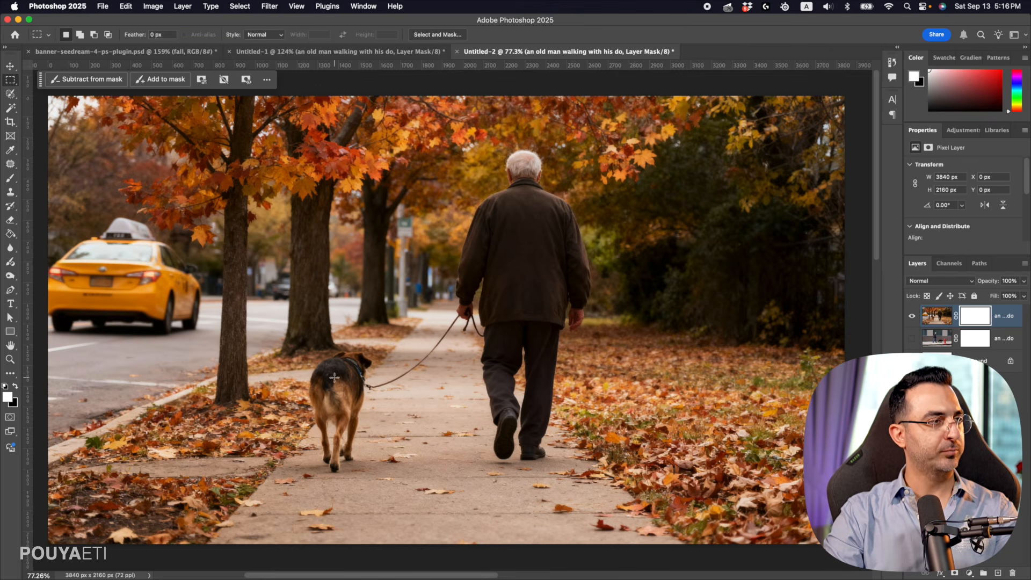
drag(276, 324, 403, 487)
- Run Seedream 4 - Script on the selected dog with the prompt "change this dog to a husky" at 4K (4096px), Match Input aspect
click(102, 6)
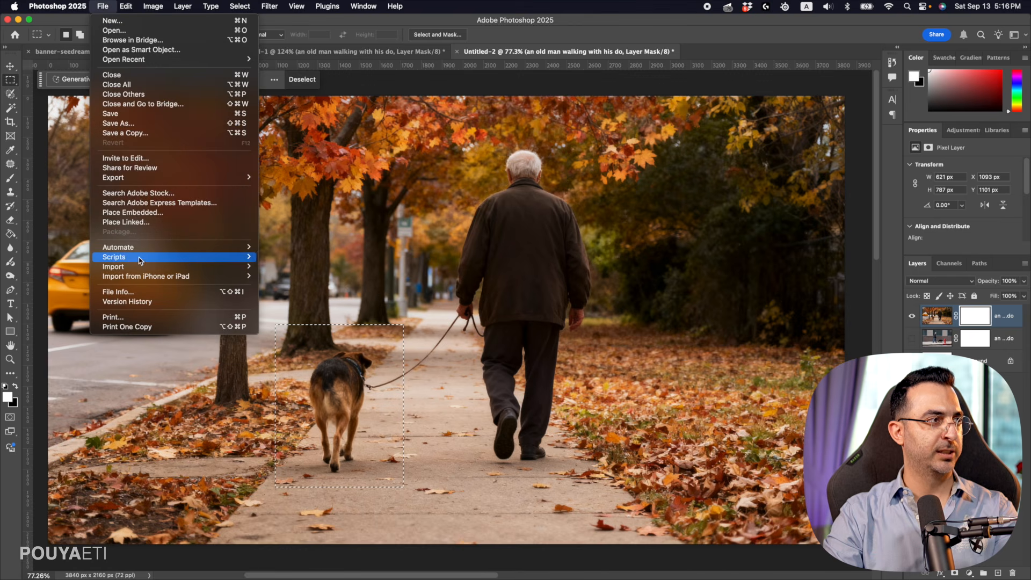
mouse_move(237, 258)
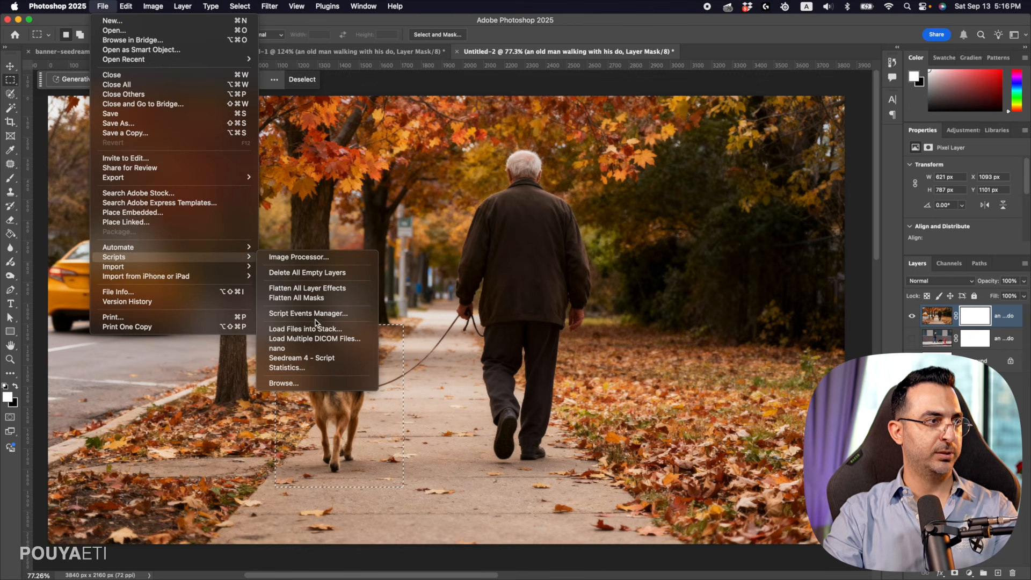
click(301, 358)
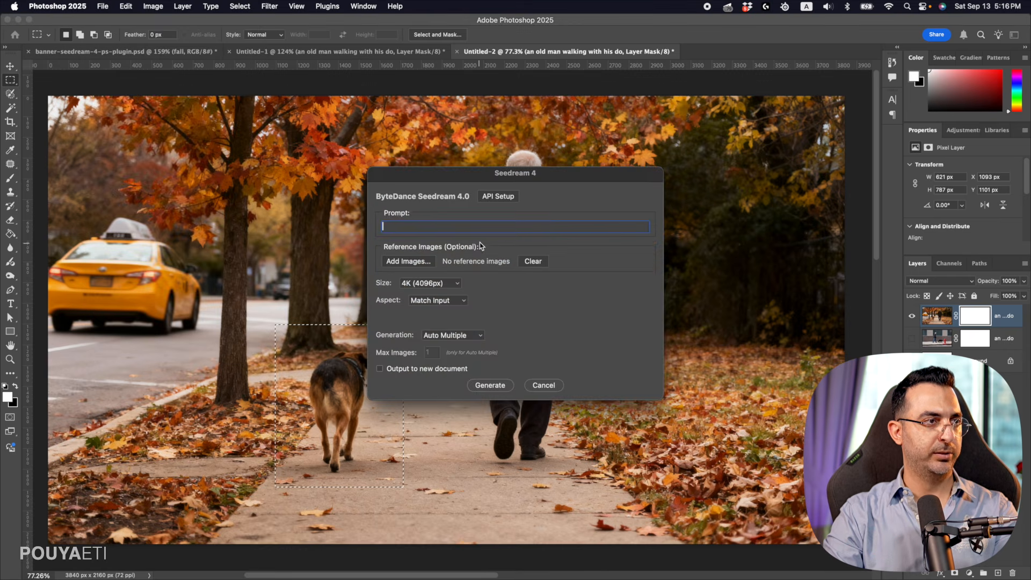
text(change this dog to a husky)
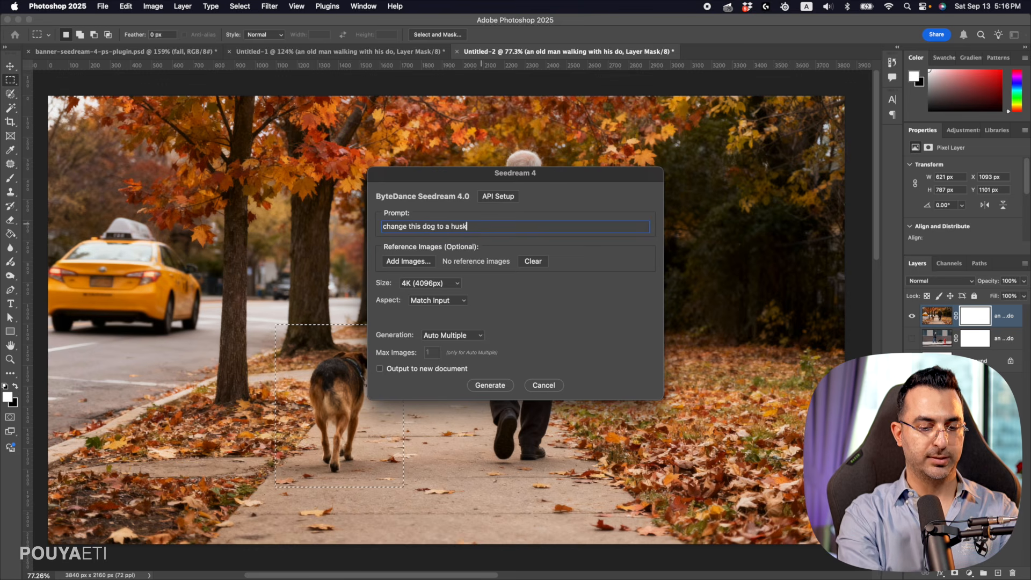
click(490, 386)
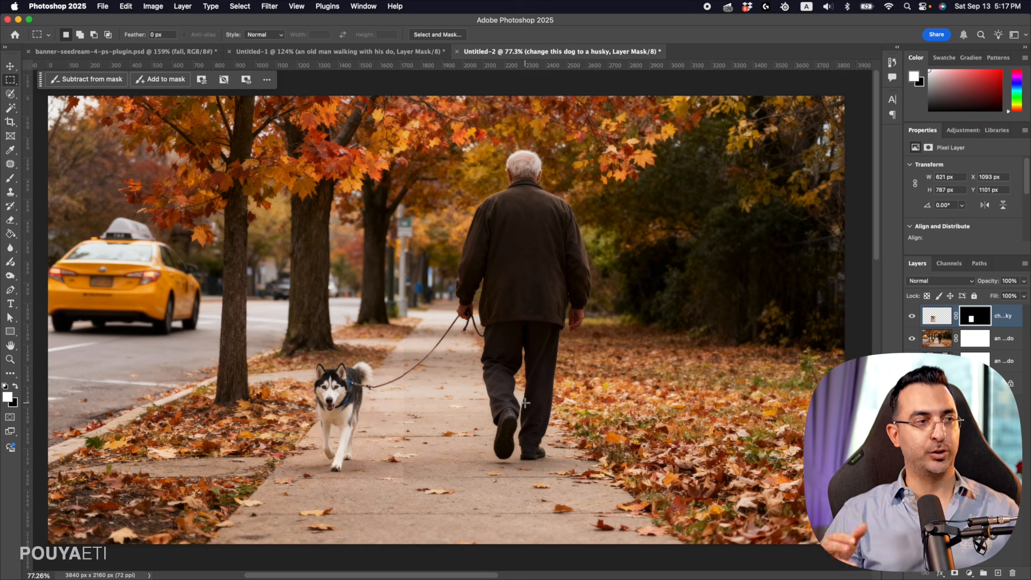
- Inspect the edges of the husky patch up close where it meets the leash, the sidewalk and the leaves
key(z)
click(370, 406)
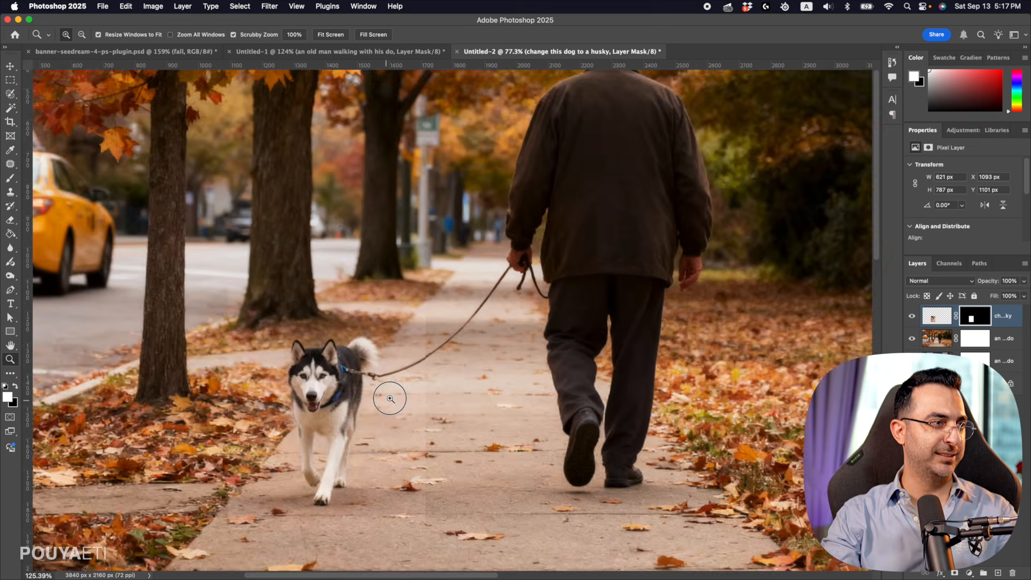
drag(390, 399, 511, 320)
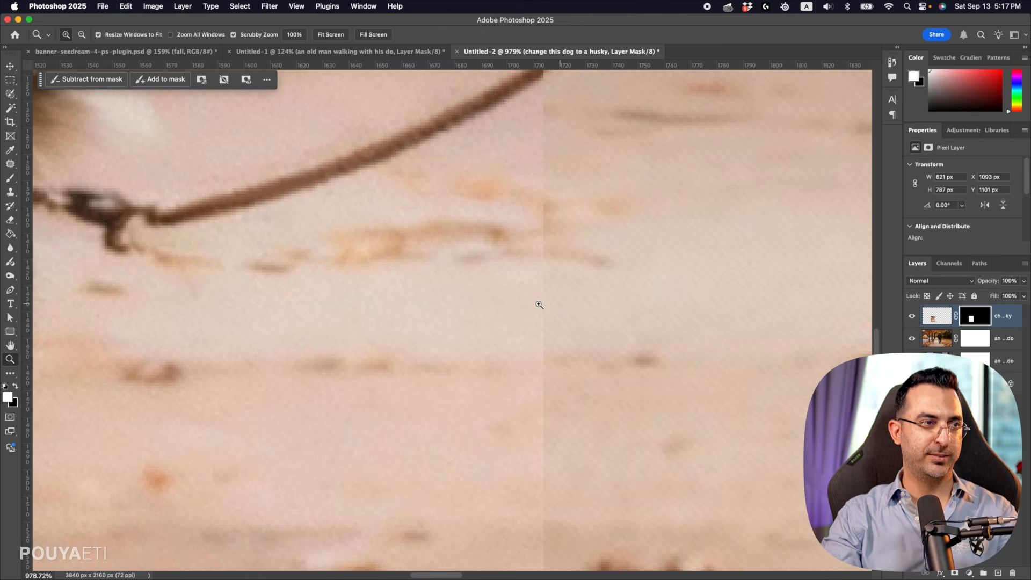
scroll(559, 322, up, 5)
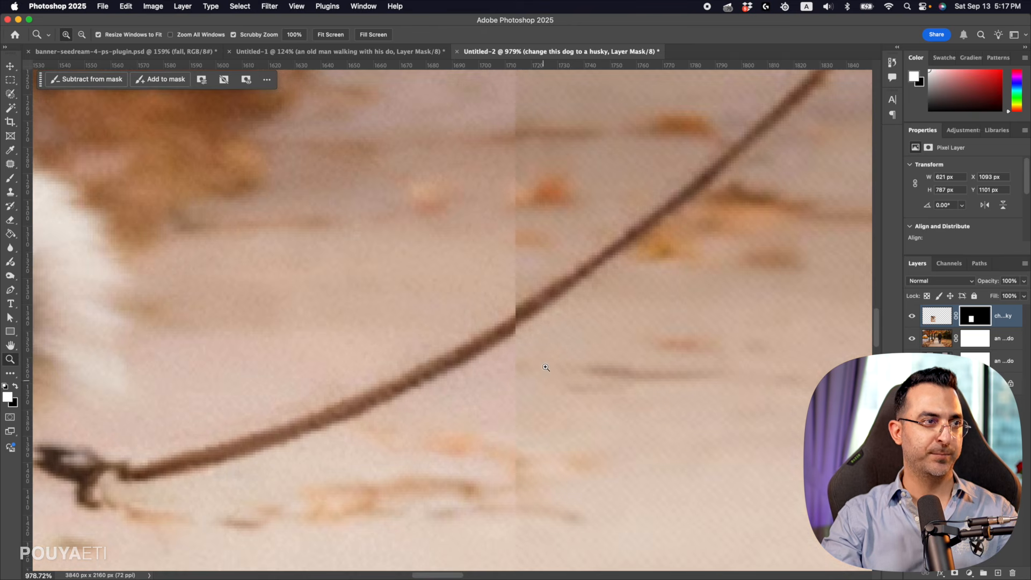
drag(543, 333, 672, 236)
drag(564, 283, 512, 304)
drag(596, 327, 465, 465)
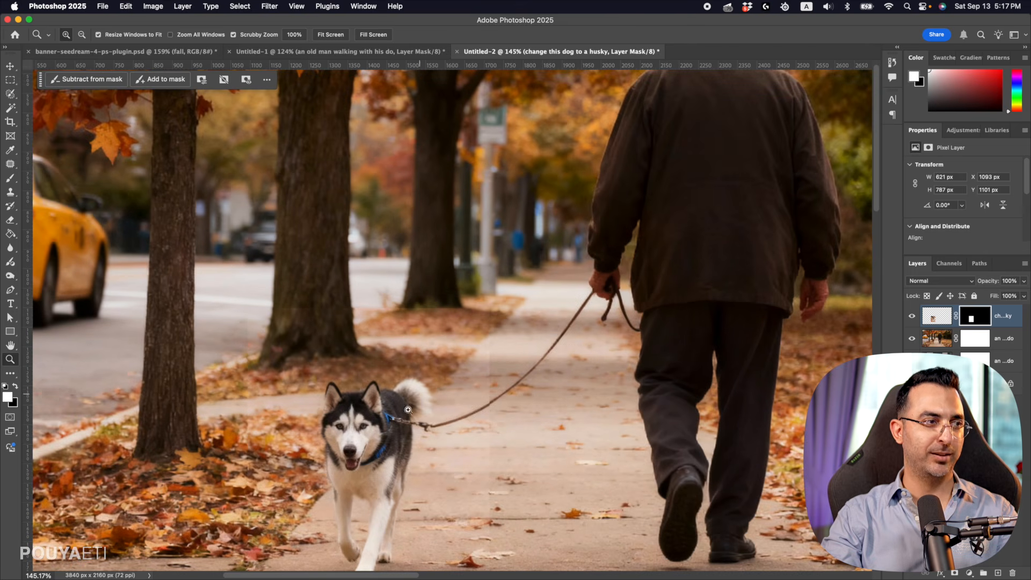
drag(421, 490, 435, 359)
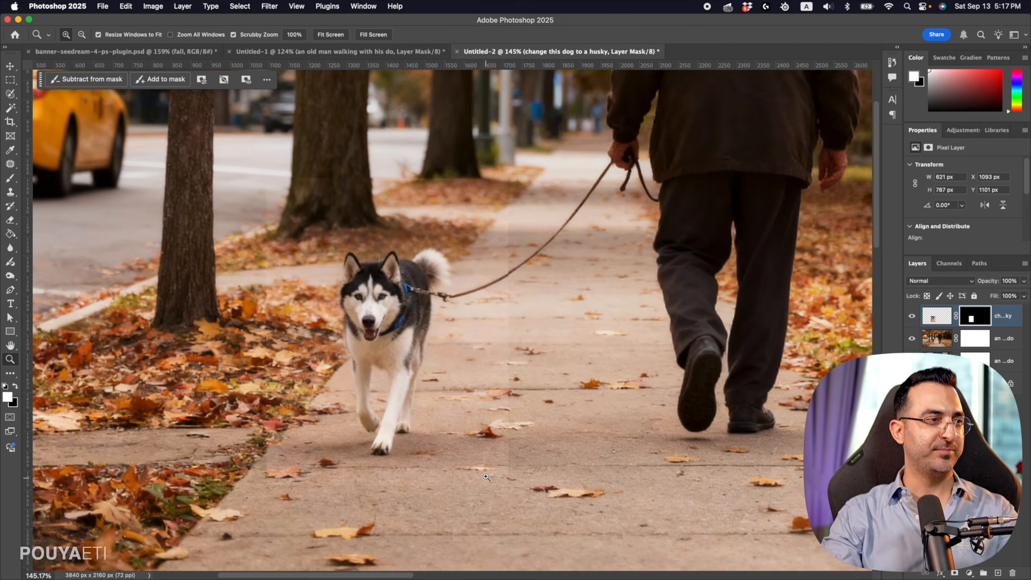
drag(264, 454, 275, 403)
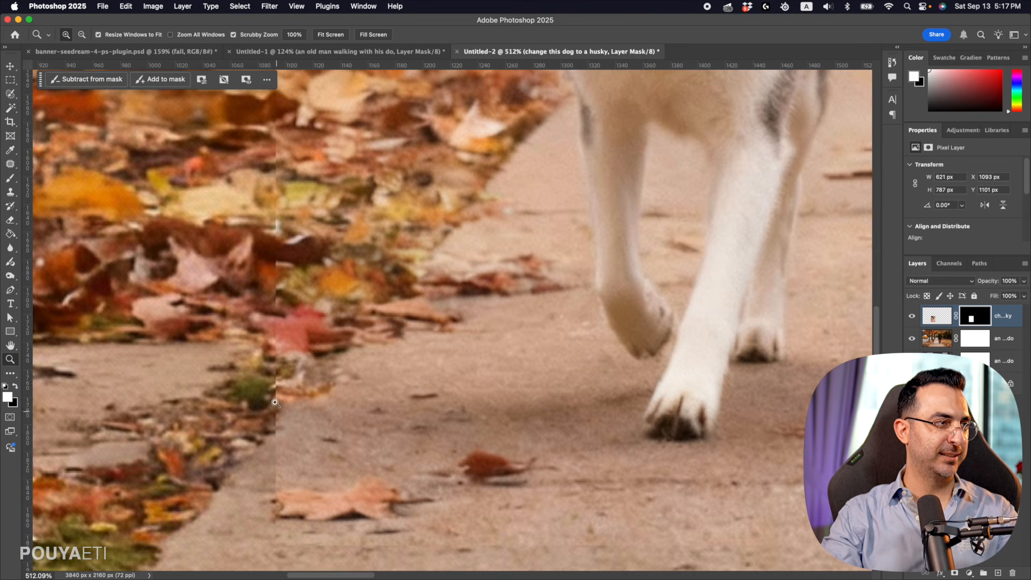
drag(278, 210, 272, 499)
drag(307, 284, 277, 286)
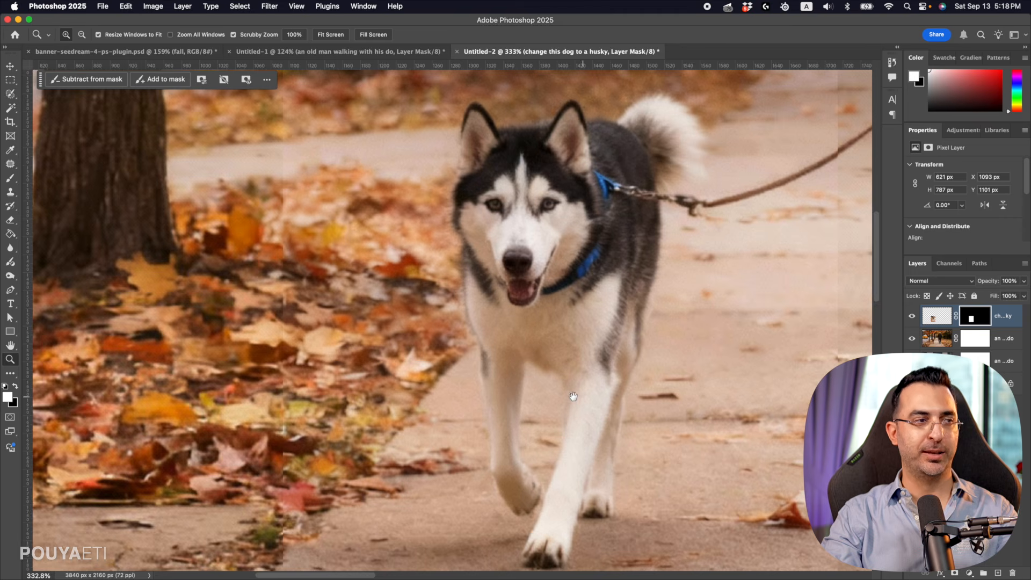
drag(690, 359, 614, 362)
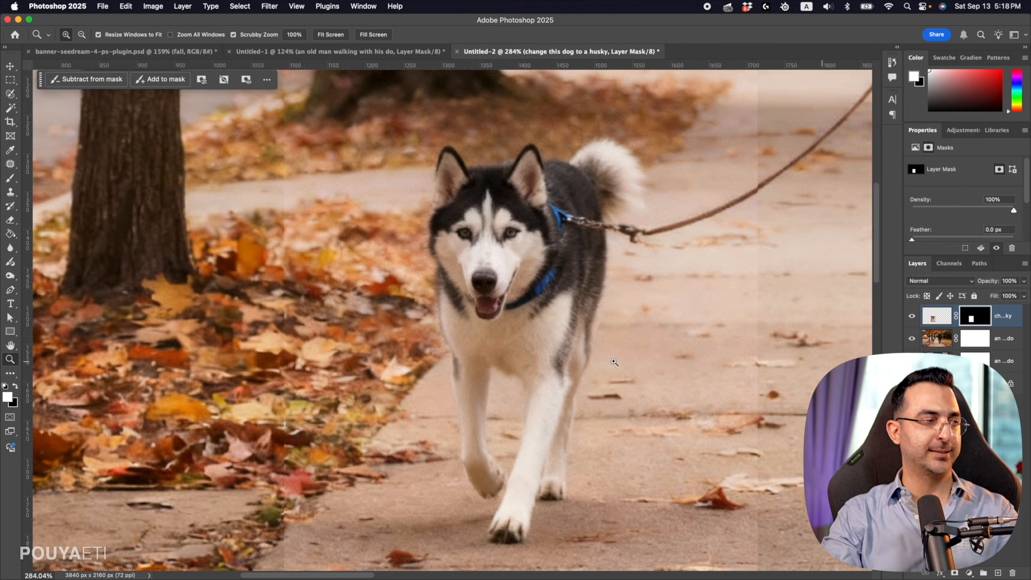
- Set up a soft round 90 px brush with black as the foreground color for painting on the husky layer's mask
key(b)
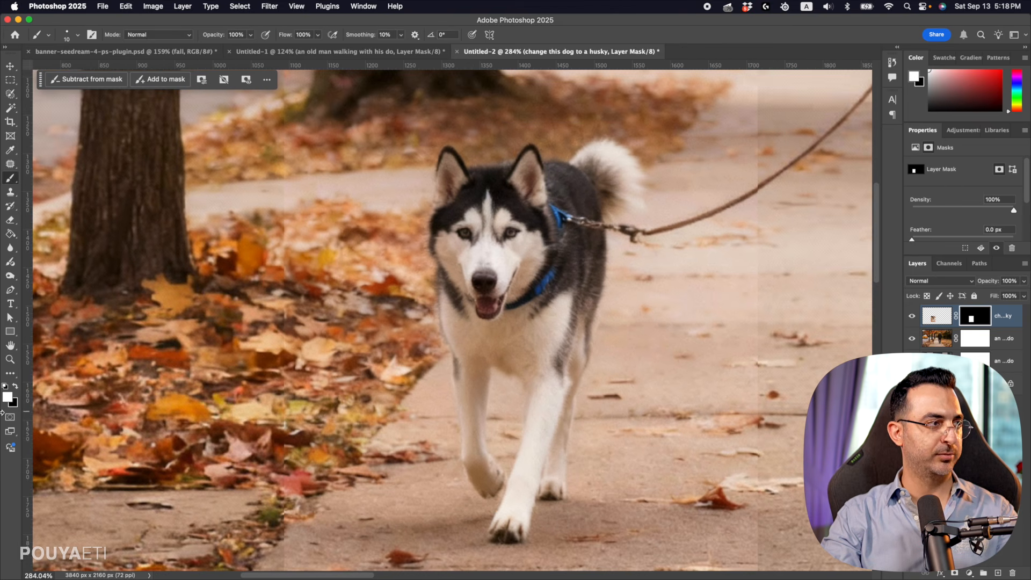
key(x)
key(bracketright)
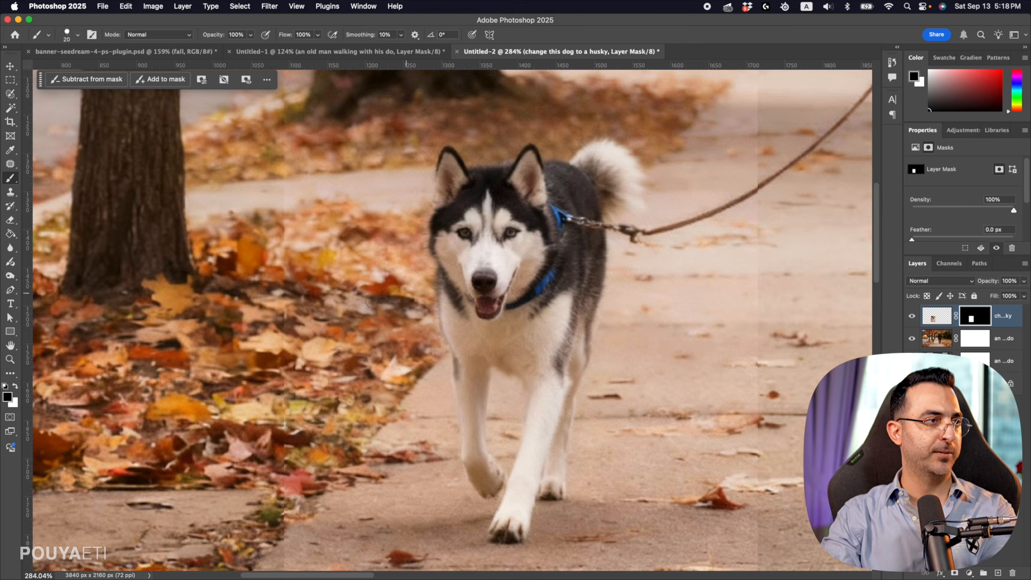
key(bracketright)
key(bracketright)
key(bracketright)
key(bracketright)
key(bracketright)
key(bracketright)
right_click(358, 309)
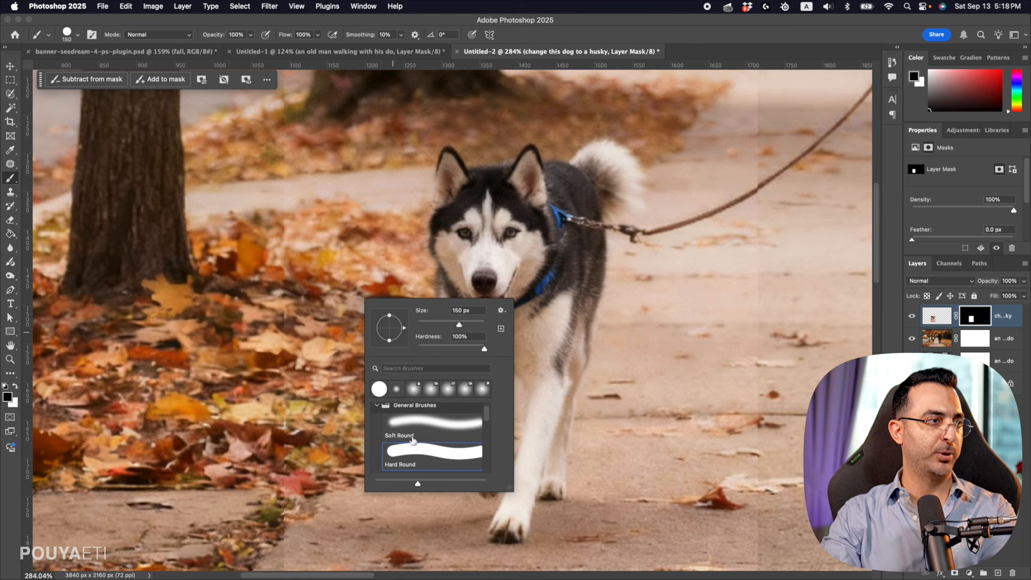
key(Escape)
key(bracketleft)
key(bracketleft)
key(bracketleft)
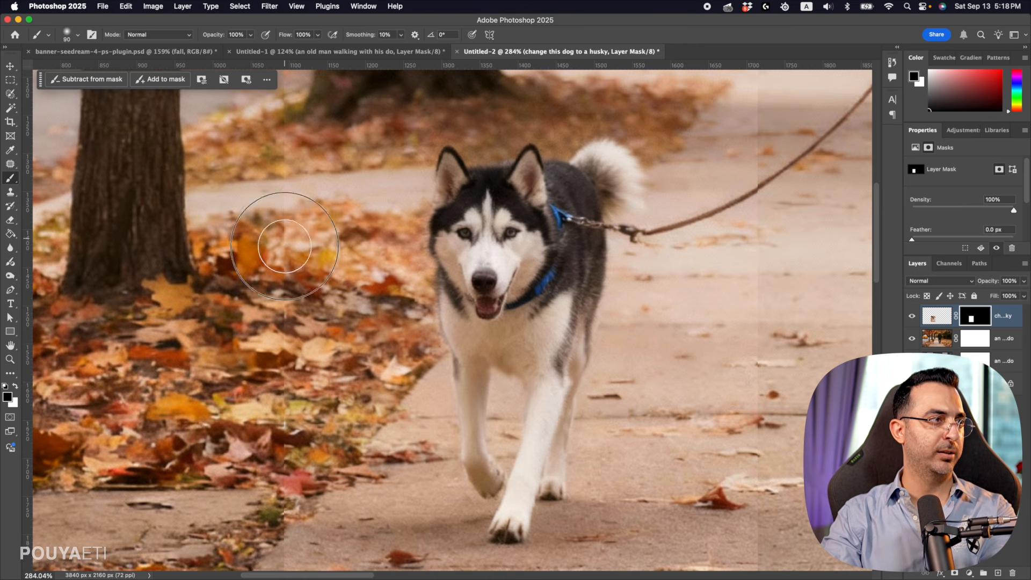
- Paint black on the husky layer's mask around the patch borders to blend its hard edges into the sidewalk and leaves
scroll(288, 150, up, 5)
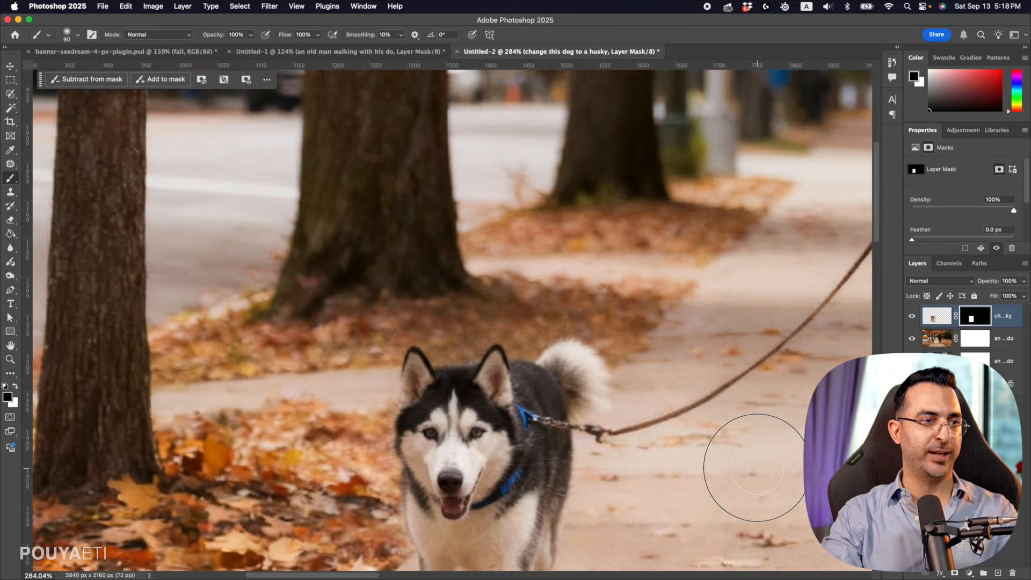
drag(752, 460, 757, 250)
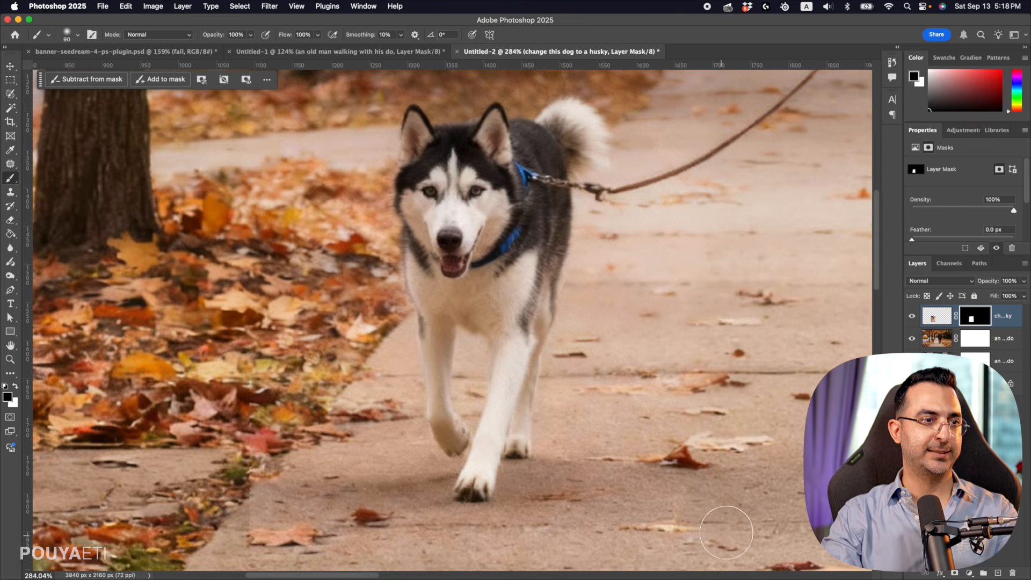
drag(737, 529, 746, 356)
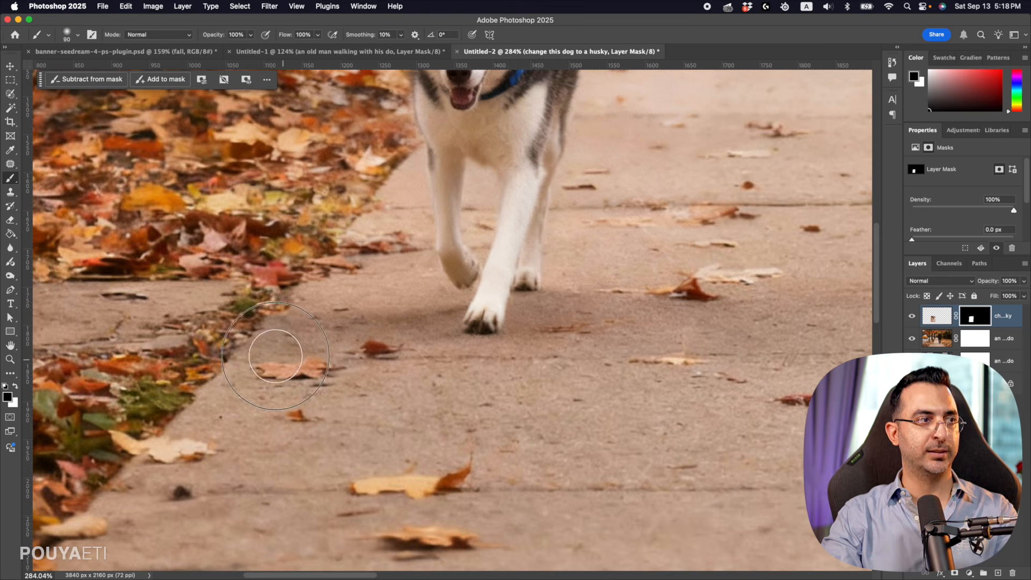
- Check the blended husky and its leash up close and against the whole fall scene
key(z)
drag(447, 380, 376, 376)
drag(567, 271, 531, 353)
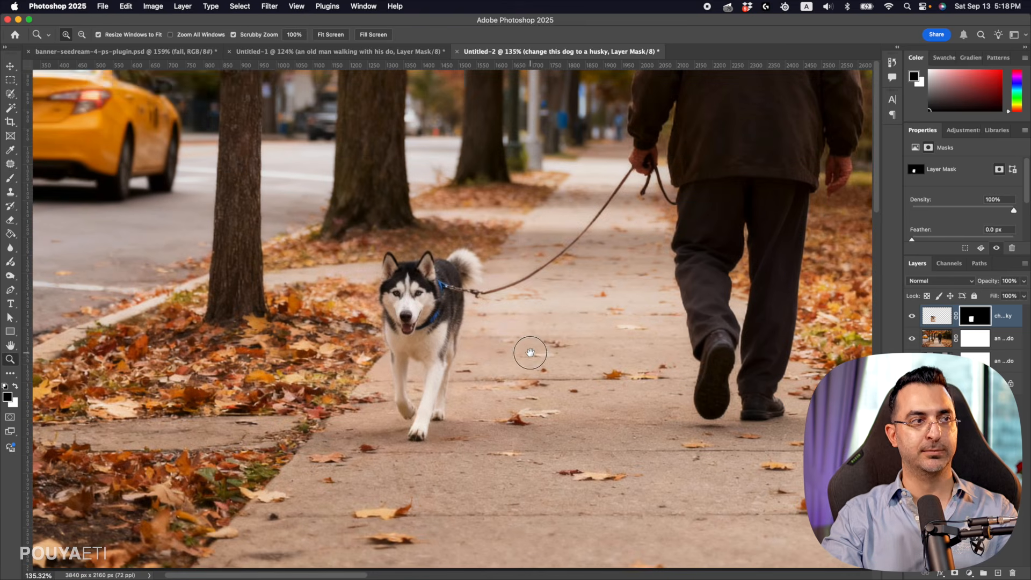
drag(376, 289, 472, 275)
drag(504, 336, 445, 299)
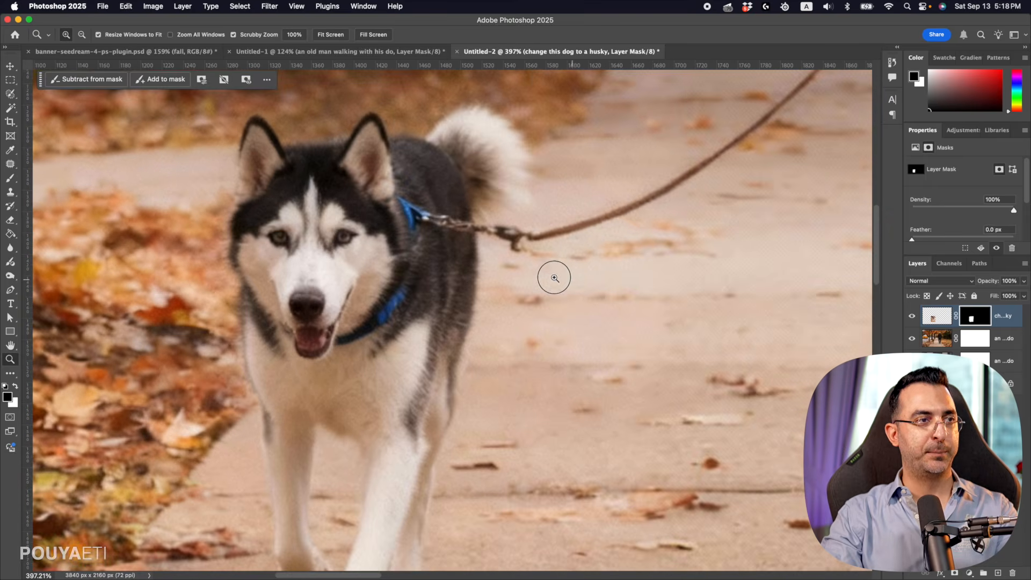
drag(552, 276, 518, 282)
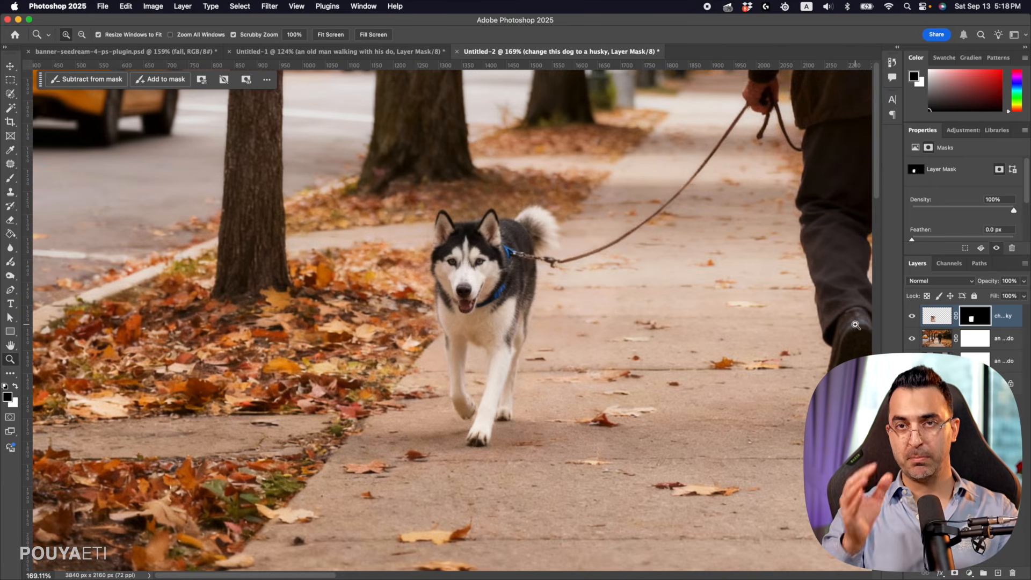
drag(648, 266, 595, 261)
drag(693, 227, 604, 341)
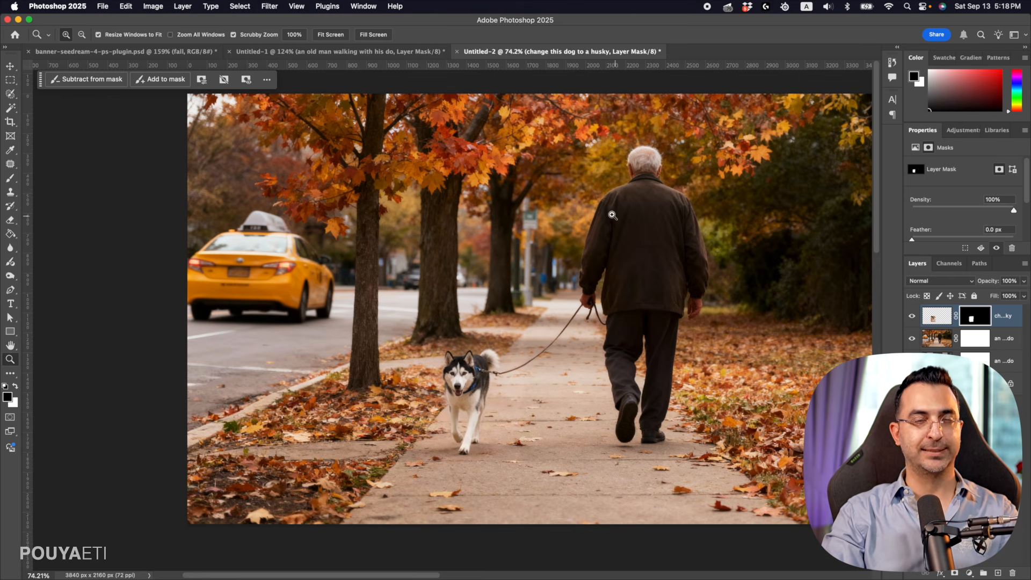
- Hide the husky layer and select the entire canvas with the Rectangular Marquee tool active
scroll(656, 315, right, 3)
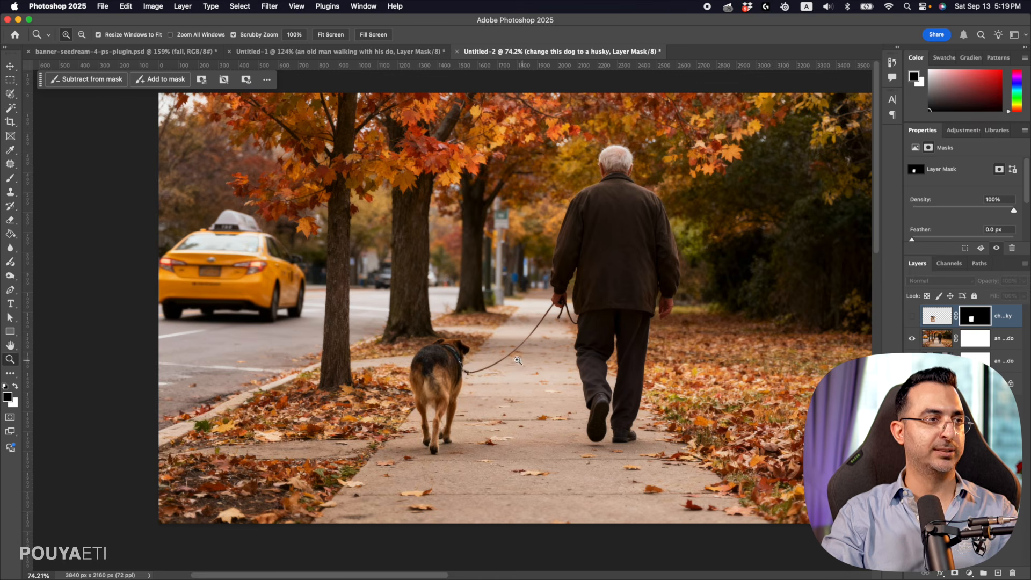
click(11, 80)
key(super+a)
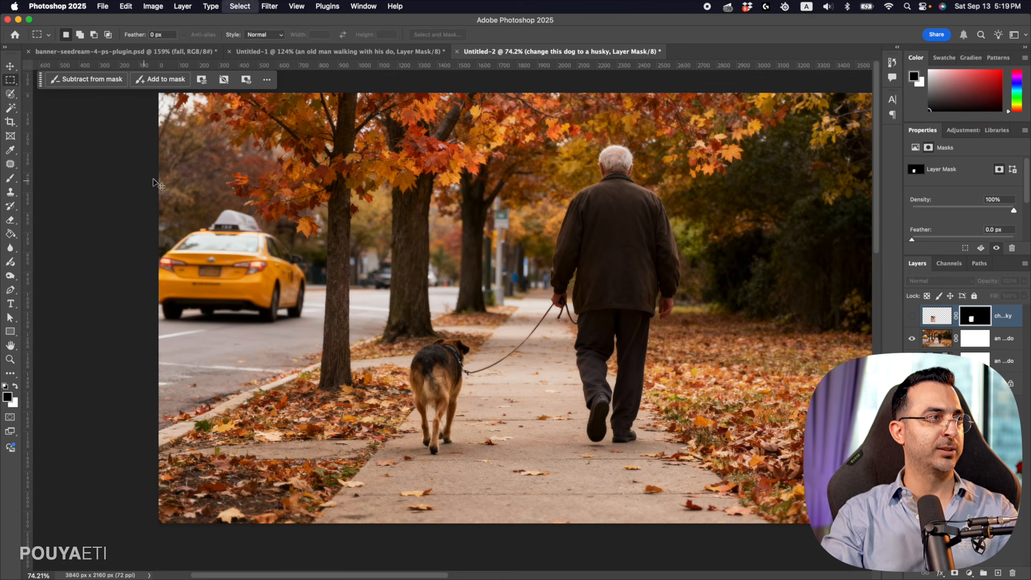
- Run the Seedream 4 script on the full canvas selection with the prompt "change this dog to a husky"
click(101, 6)
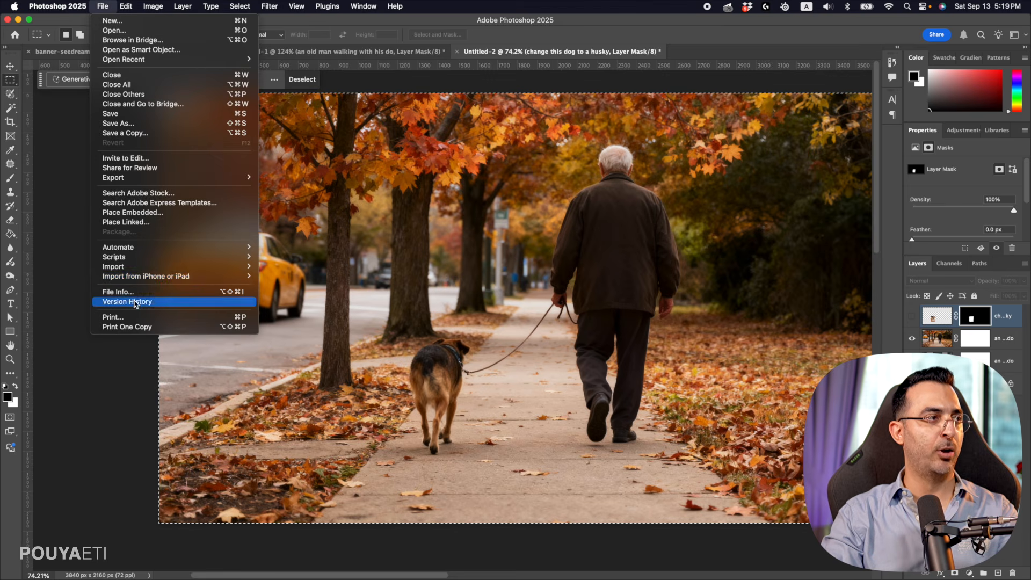
mouse_move(176, 260)
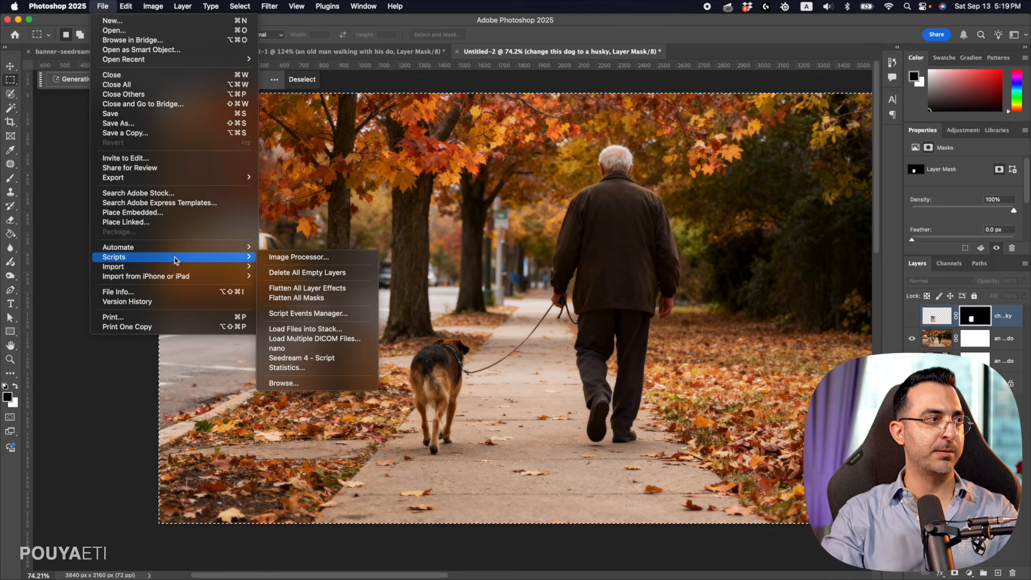
click(301, 359)
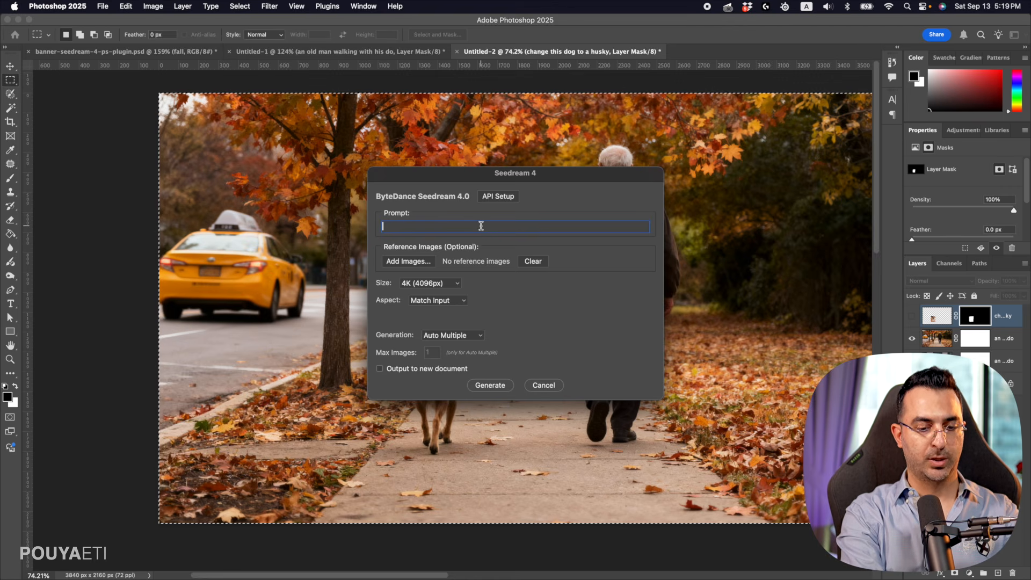
text(change this dog to a h)
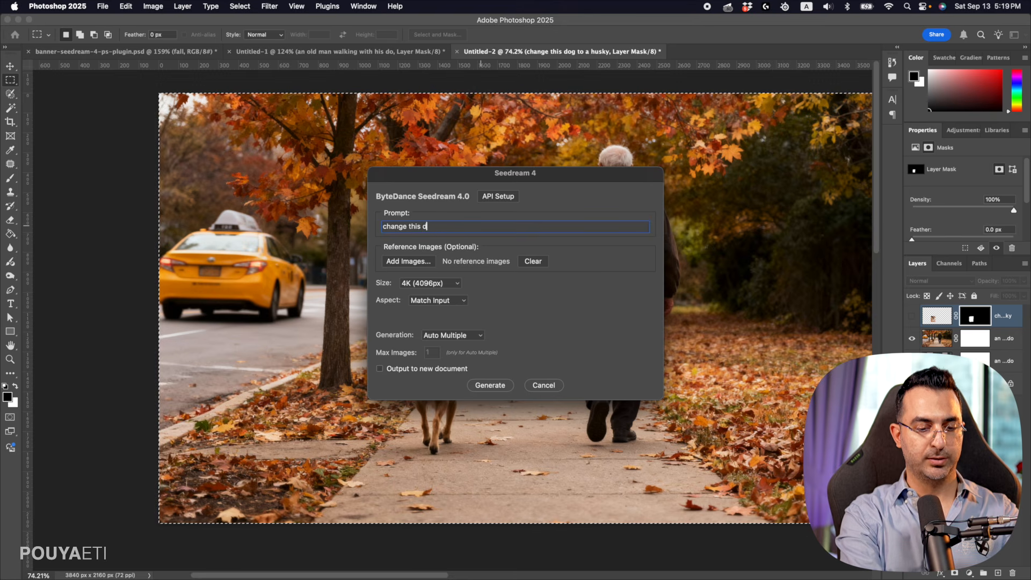
text(usky)
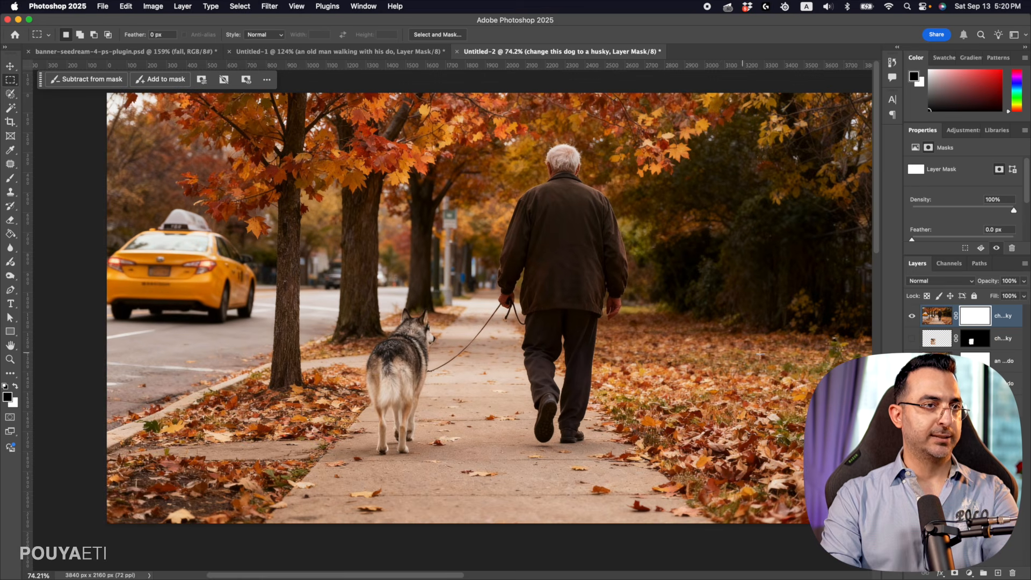
- Compare the full-frame husky result with the original dog scene by toggling the new layer's visibility
click(913, 315)
click(913, 315)
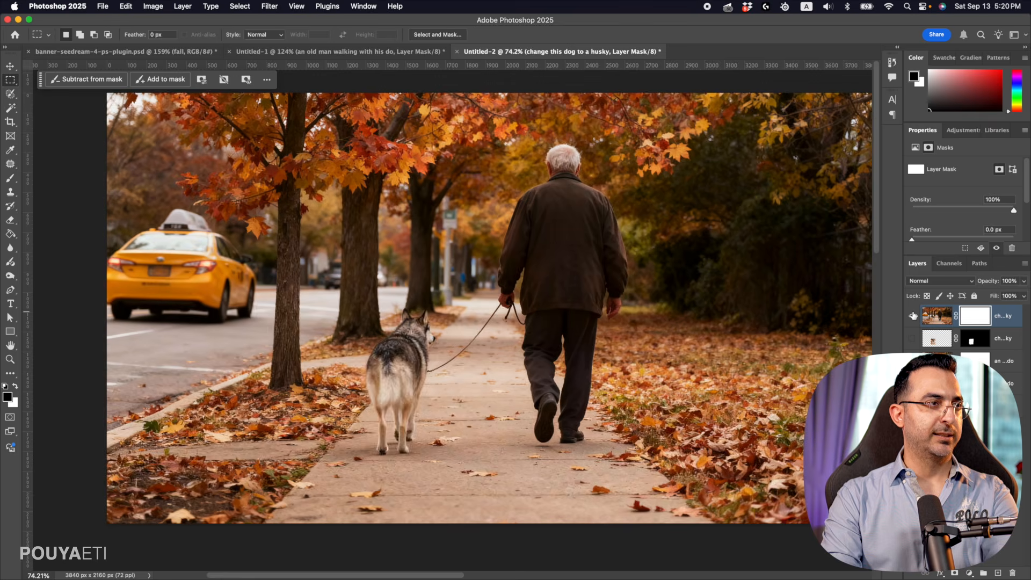
click(914, 315)
click(913, 315)
click(913, 315)
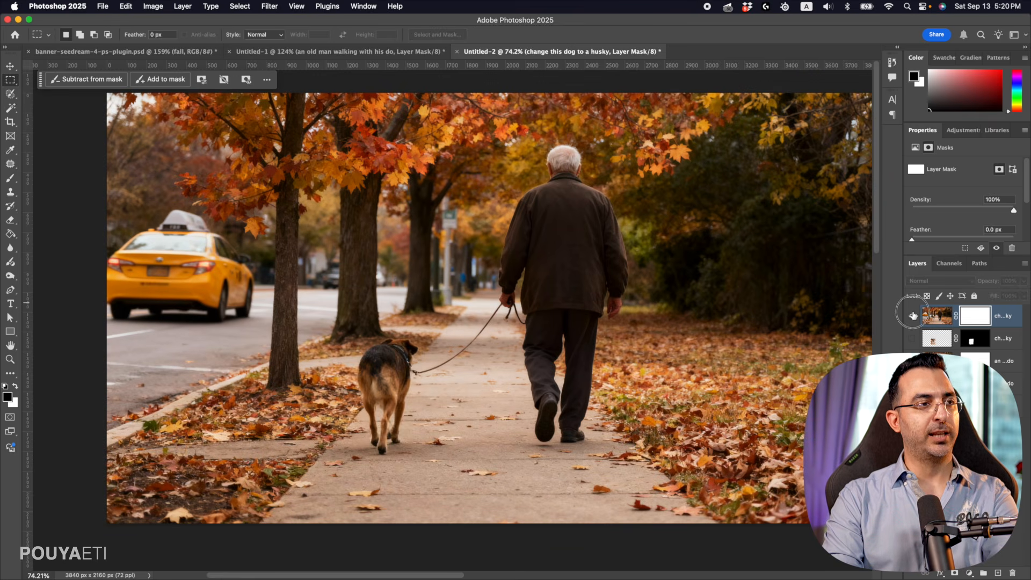
click(913, 316)
scroll(536, 363, right, 3)
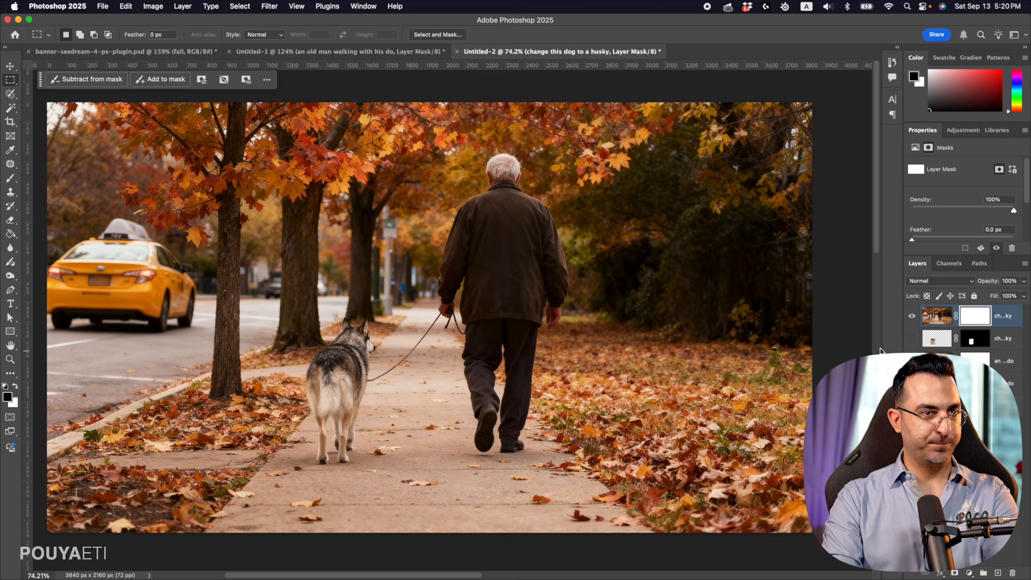
click(913, 317)
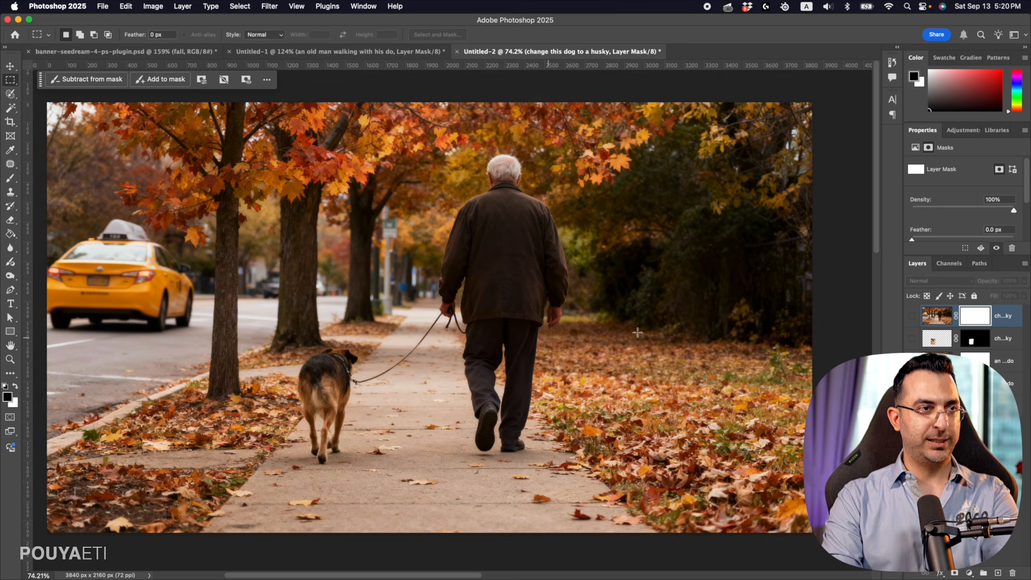
click(912, 316)
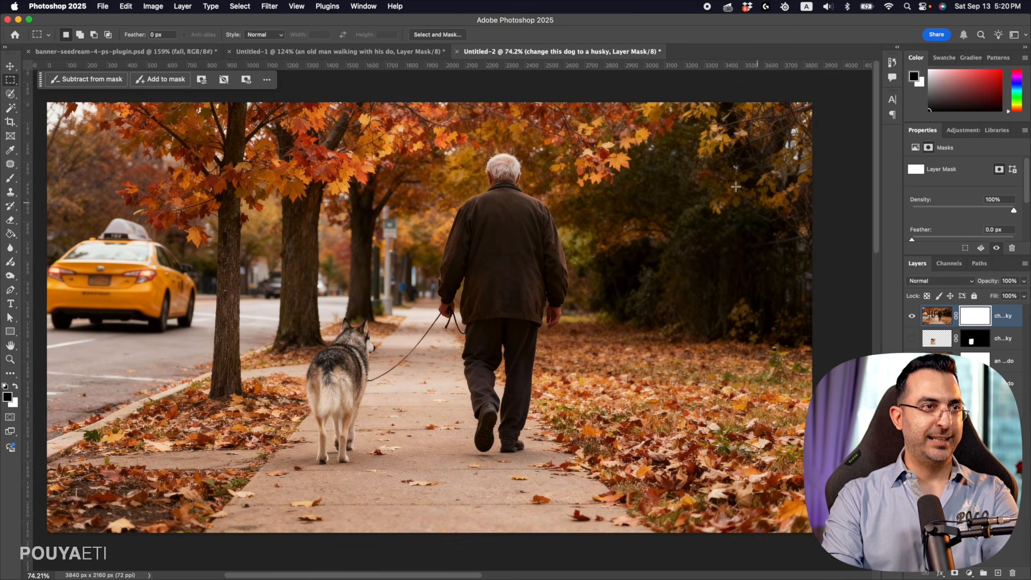
- Mark an orange leaf's tip with a vertical guide at pixel level and hide the husky layer to compare the leaf's position
key(z)
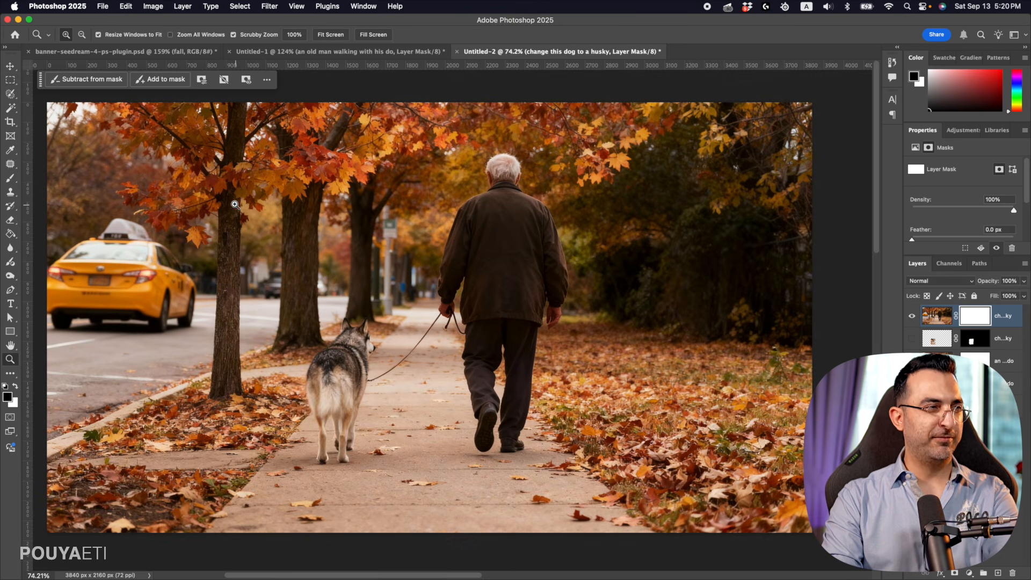
drag(226, 204, 322, 318)
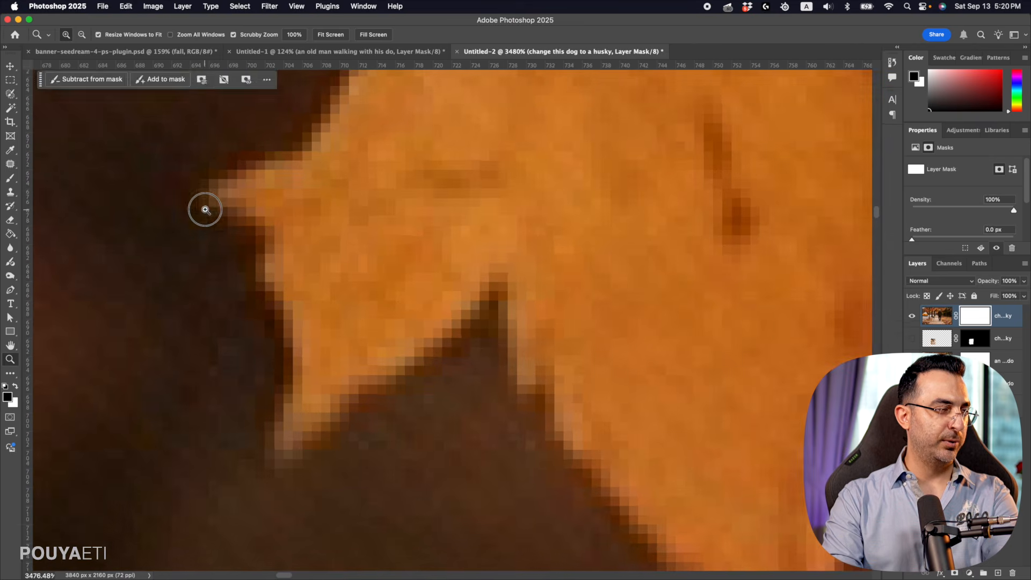
drag(202, 209, 232, 210)
drag(28, 235, 212, 216)
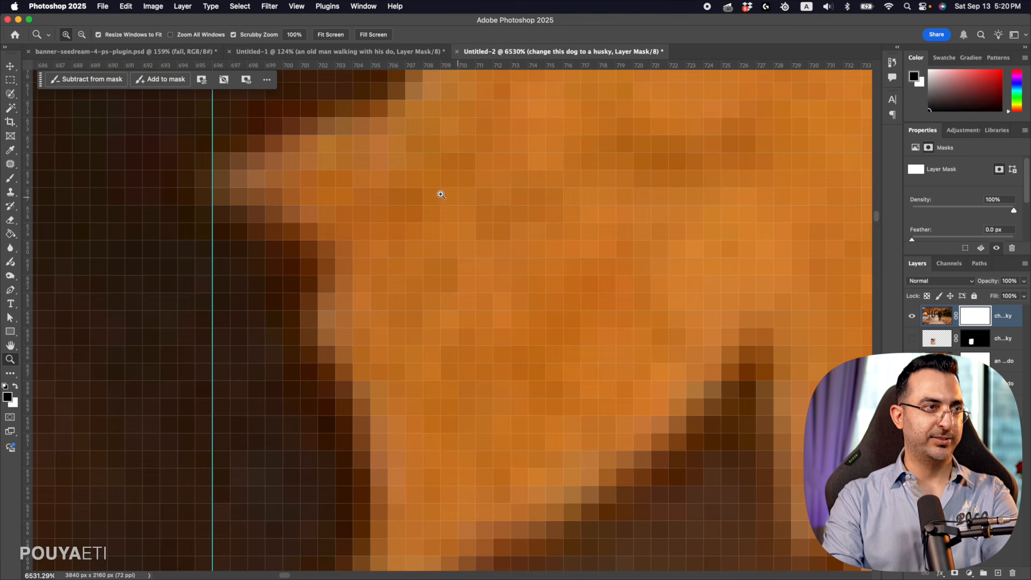
click(913, 317)
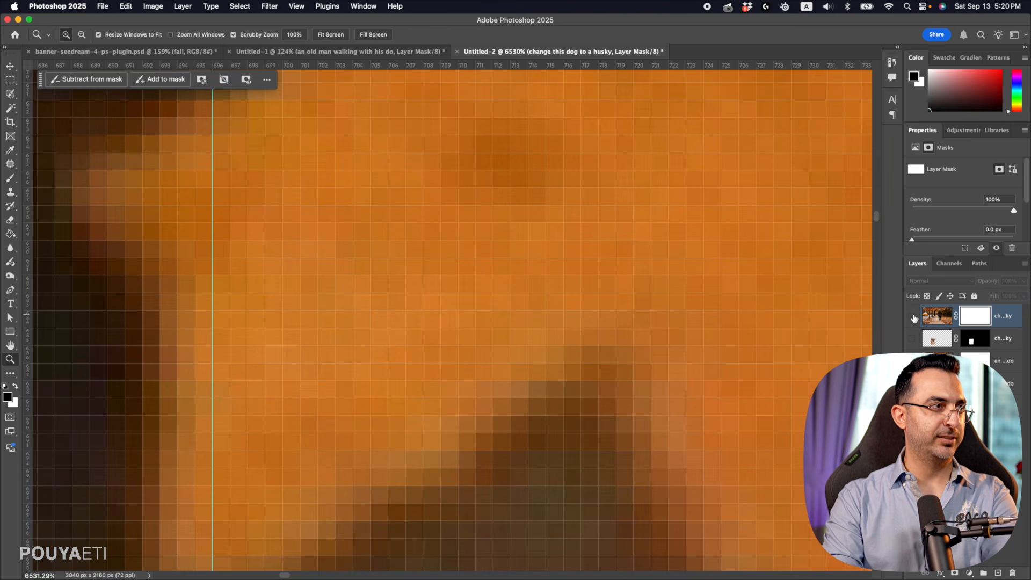
drag(439, 253, 393, 256)
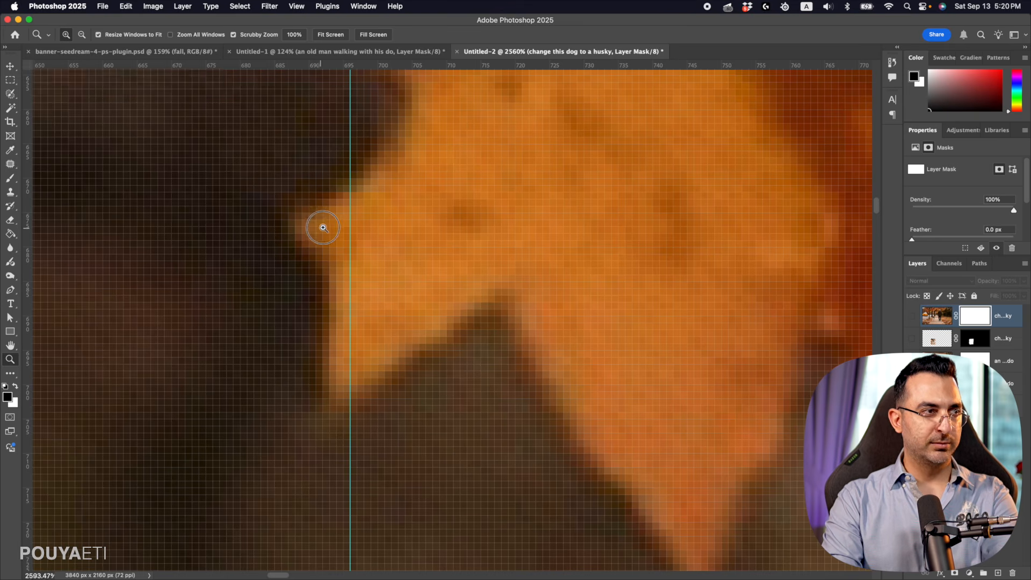
- Remove the vertical guide from the leaf tip and check the whole fall scene with the original dog
drag(317, 226, 4, 246)
key(v)
key(space)
drag(509, 289, 206, 237)
key(z)
drag(465, 287, 431, 287)
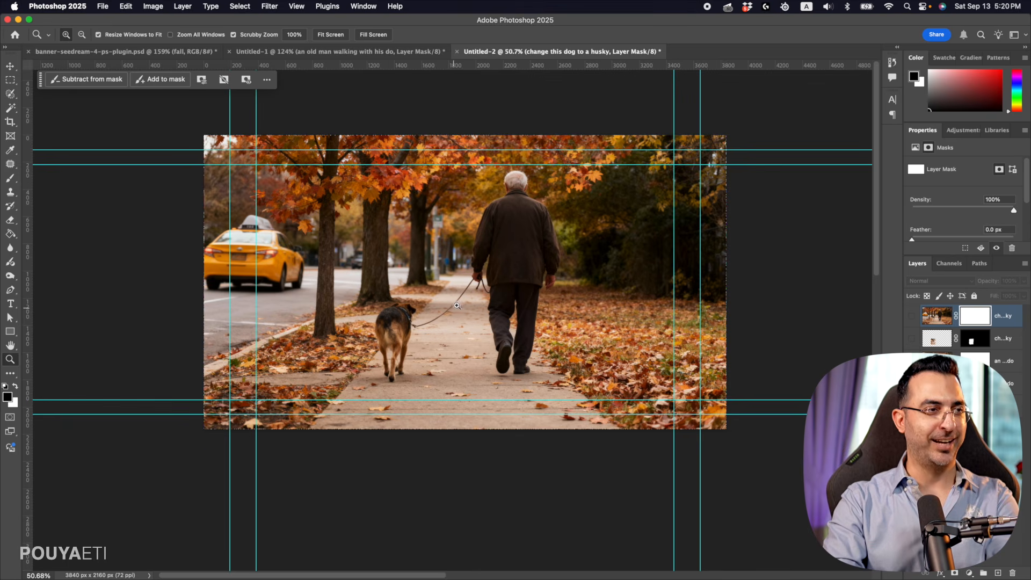
drag(457, 305, 472, 286)
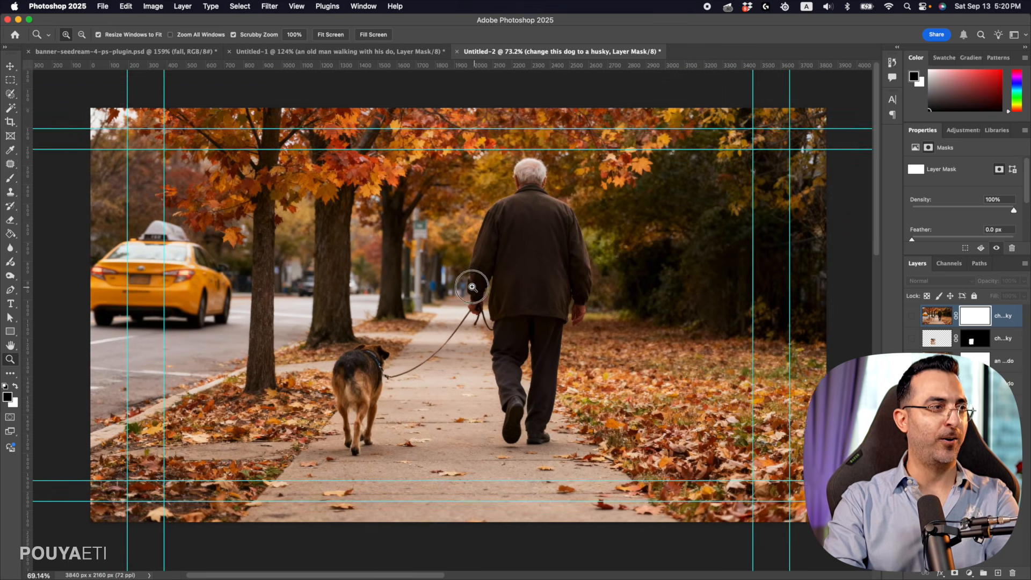
- Select the entire canvas with the Rectangular Marquee tool active and show the full-frame husky layer
click(10, 79)
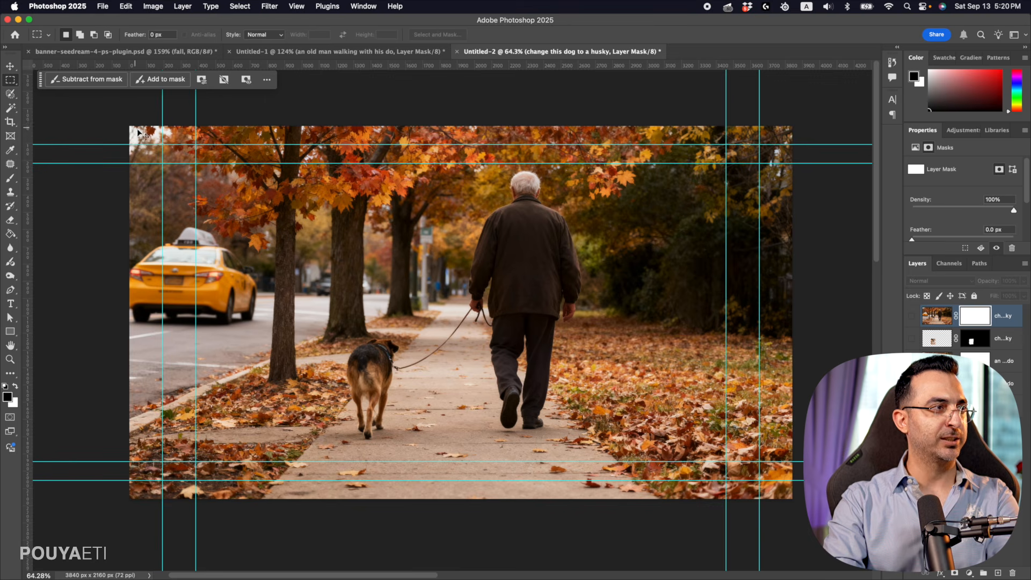
key(super+a)
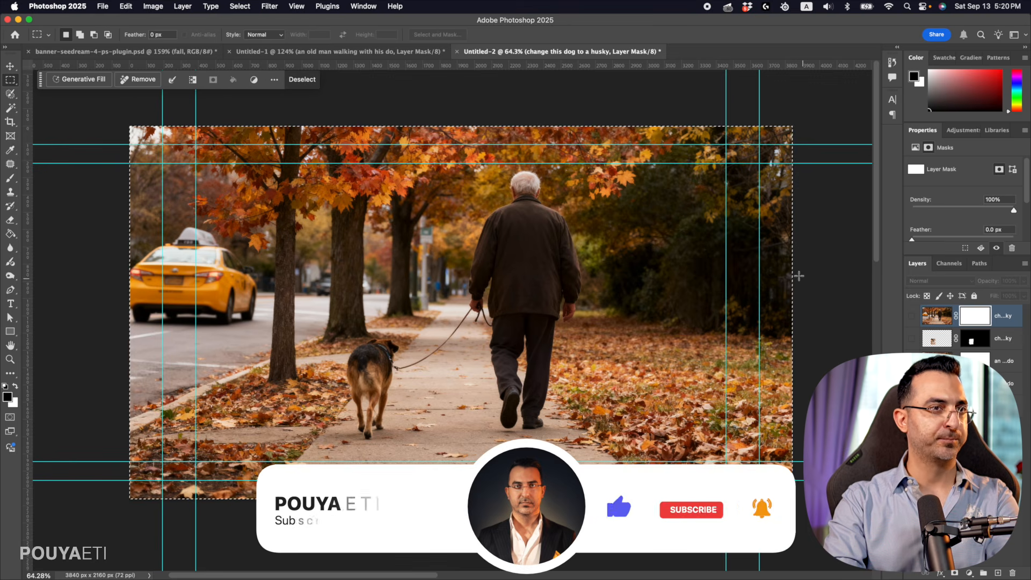
click(912, 315)
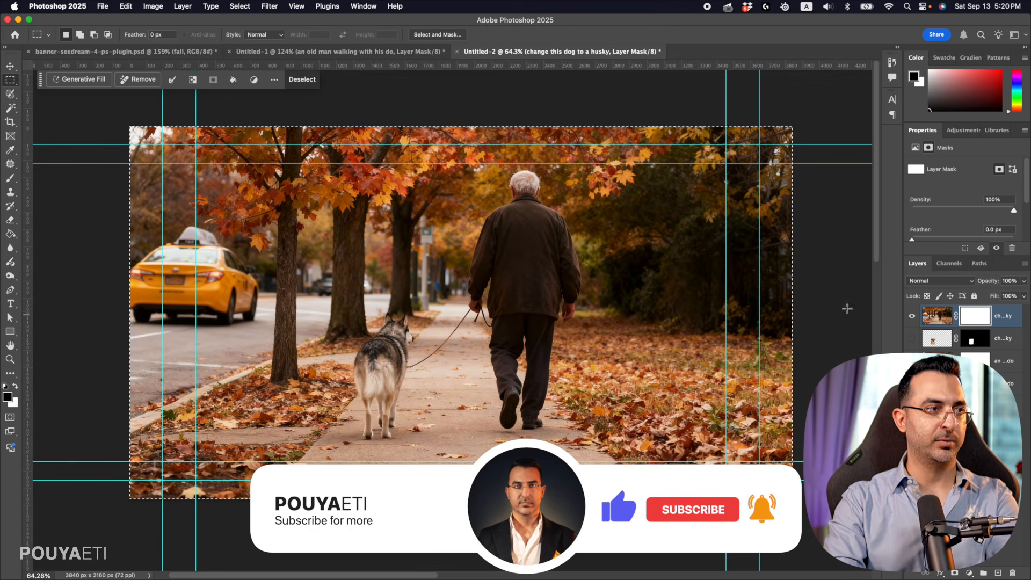
- Run the Seedream 4 script with the prompt "change the season to winter and it's snowing. The man and the husky are just standing looking at each other."
click(113, 6)
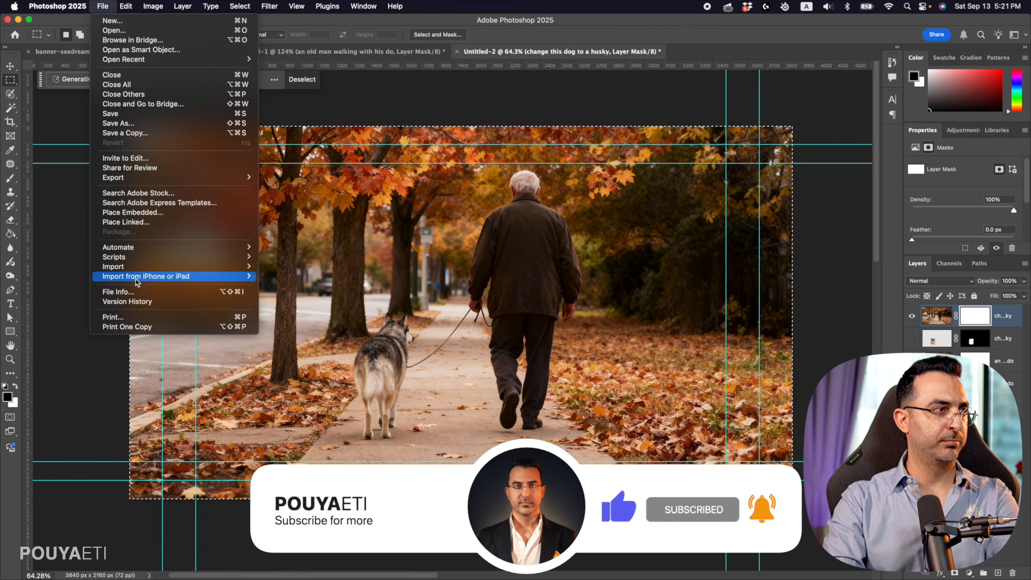
mouse_move(177, 257)
click(308, 359)
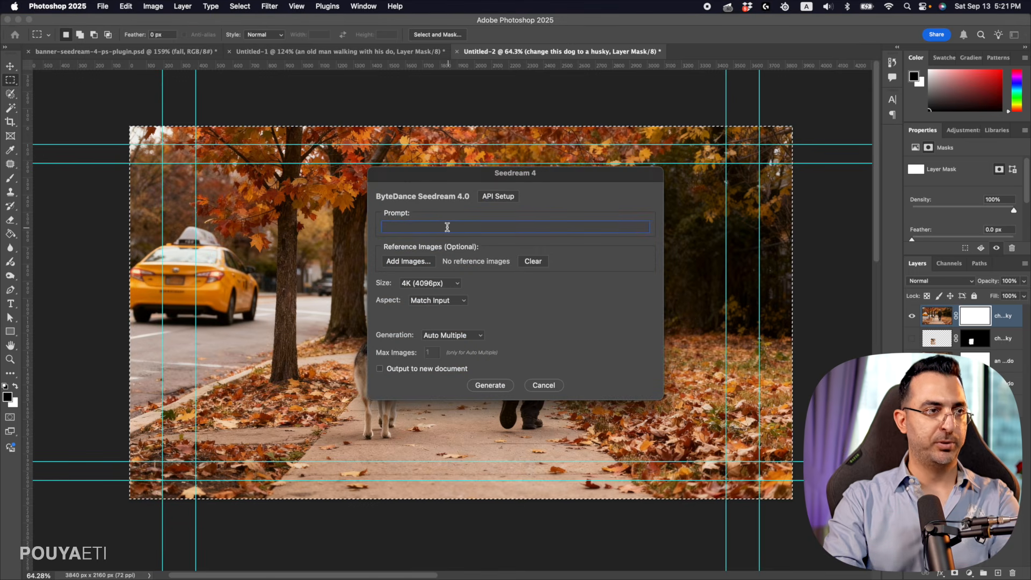
text(ch)
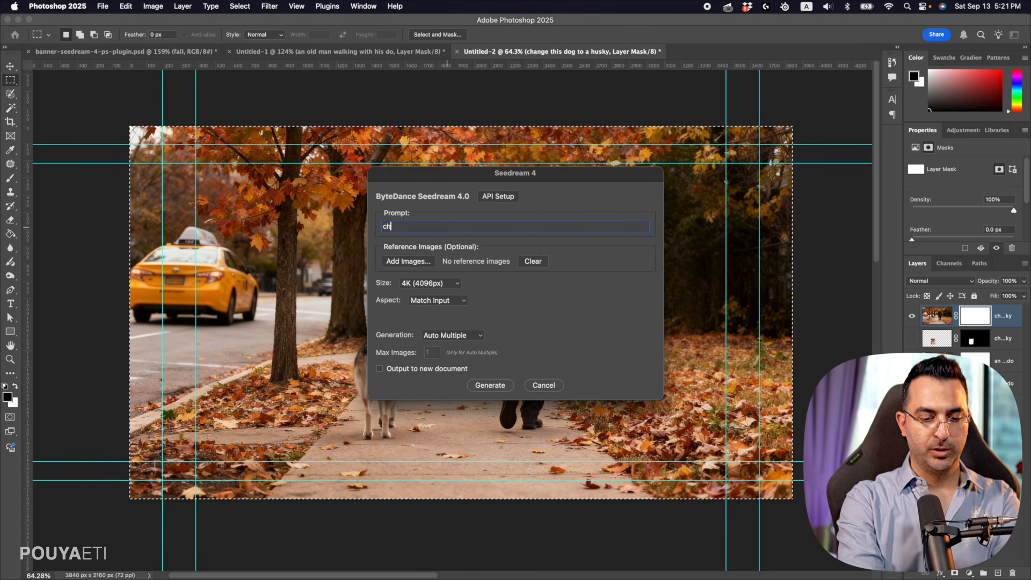
text(ange the season to winter and it's snowing. The man and the husky are just)
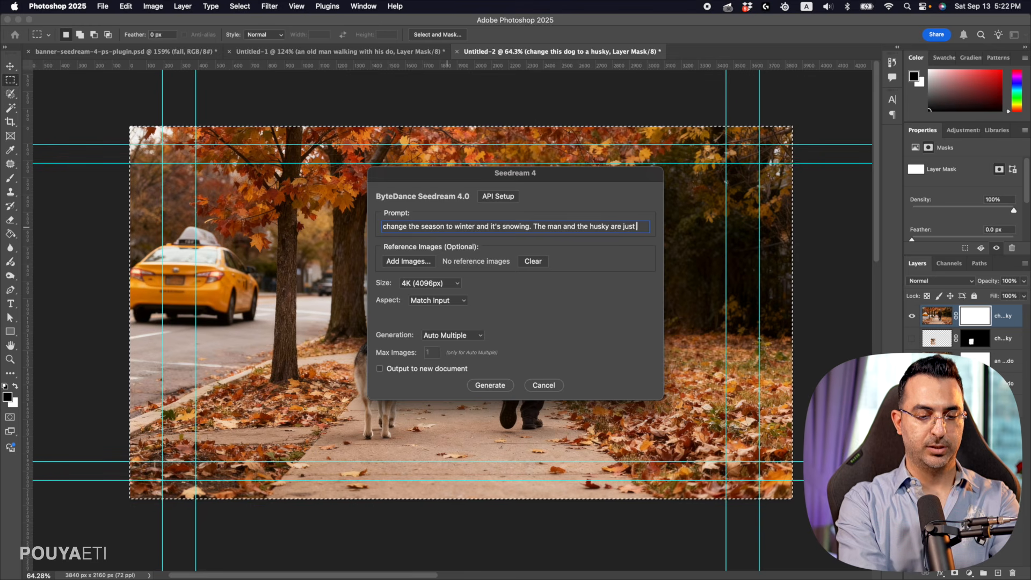
text(nd)
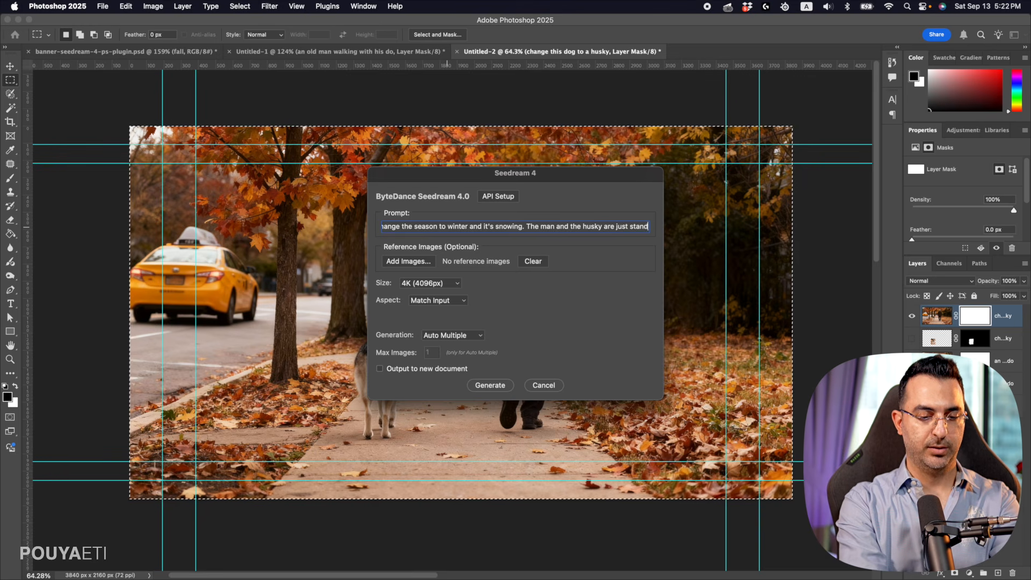
text(ing looking at)
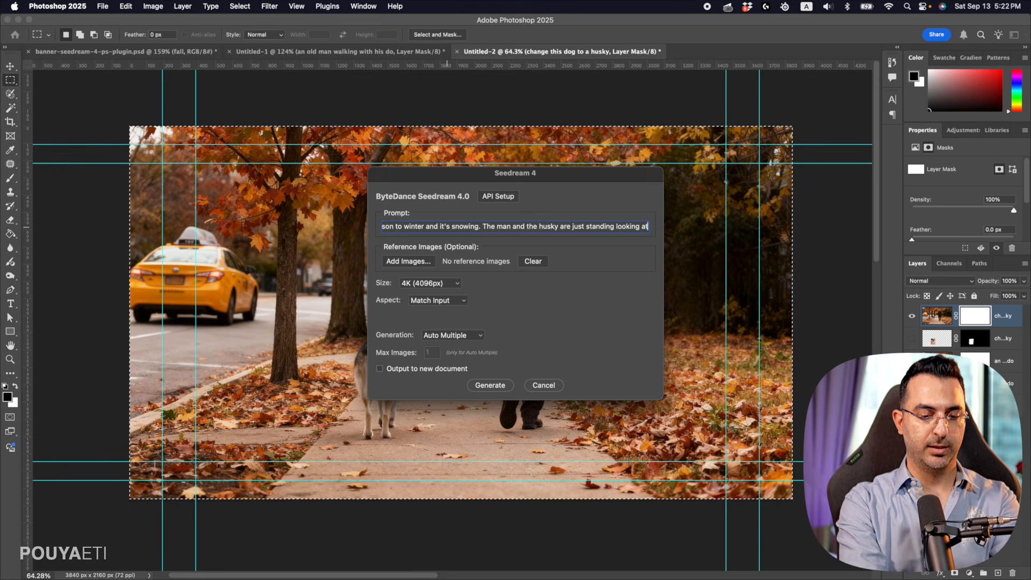
text( each other.)
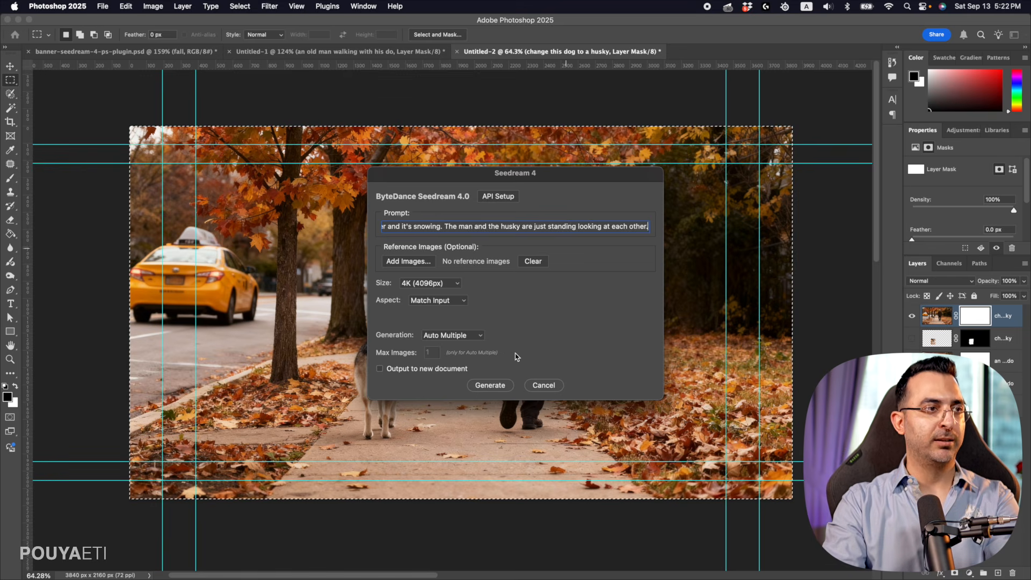
key(super+a)
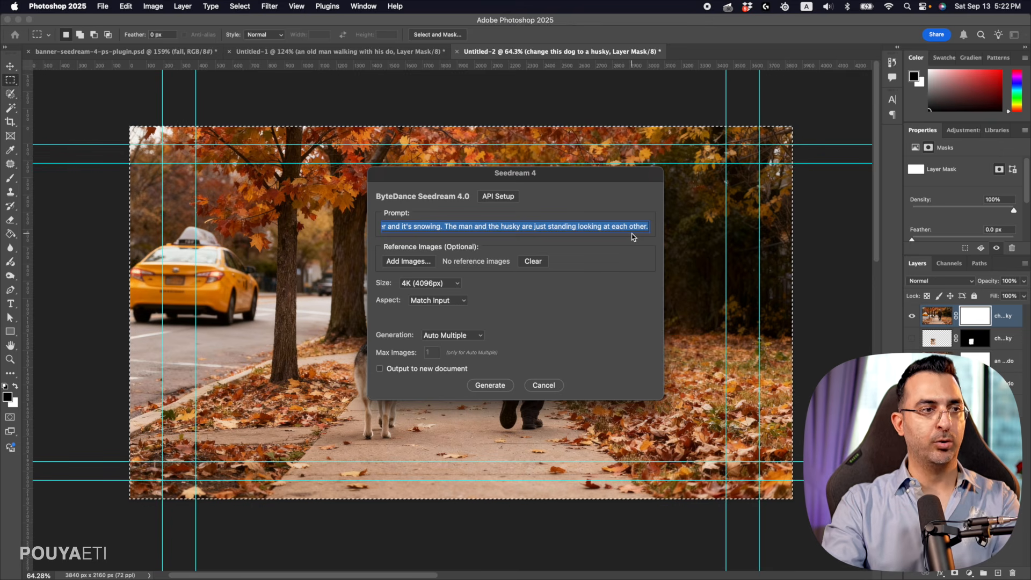
click(490, 385)
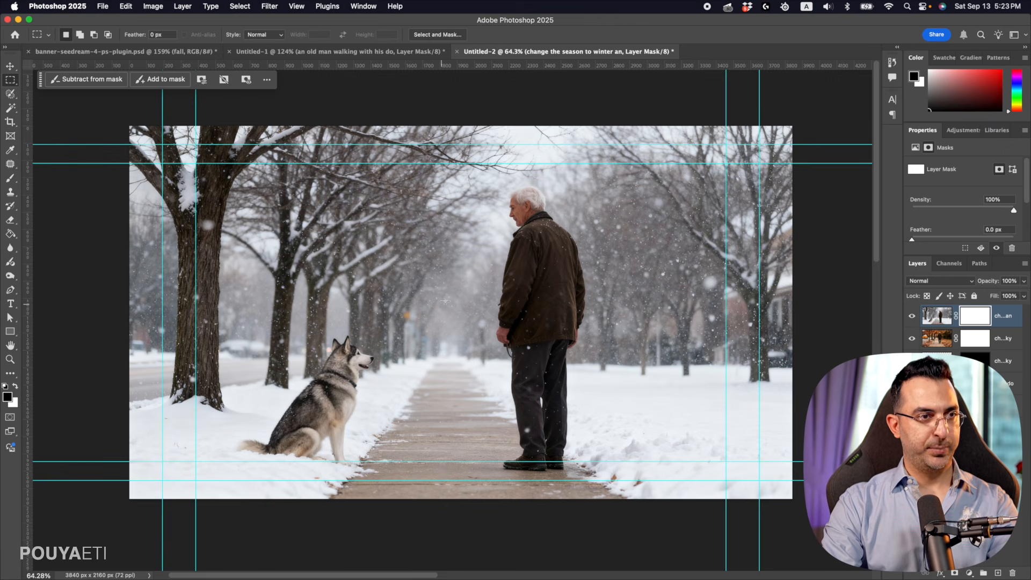
- Examine the sitting husky and the standing man in the generated snowy scene
key(z)
drag(312, 308, 343, 320)
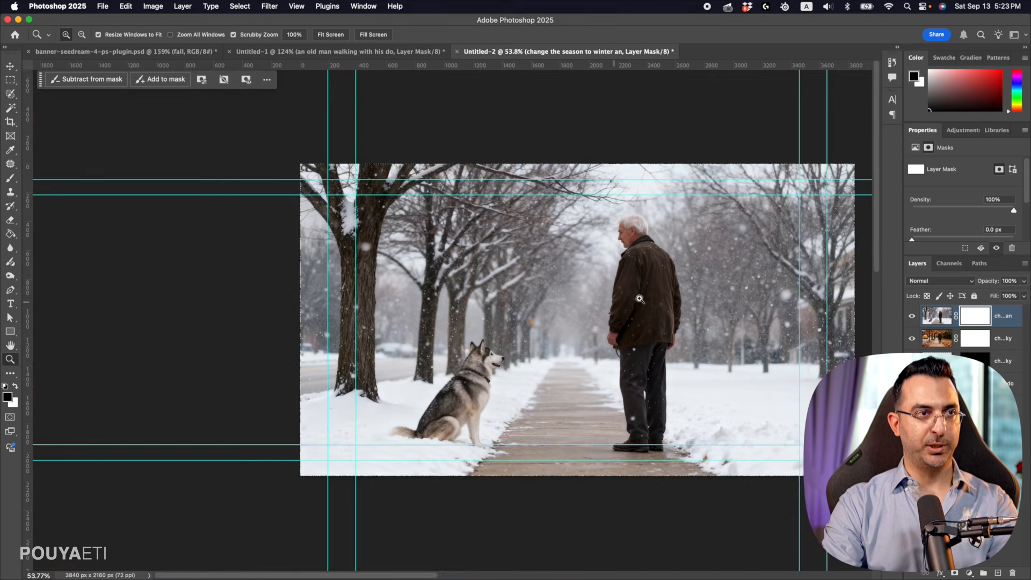
drag(645, 292, 662, 295)
drag(798, 302, 744, 297)
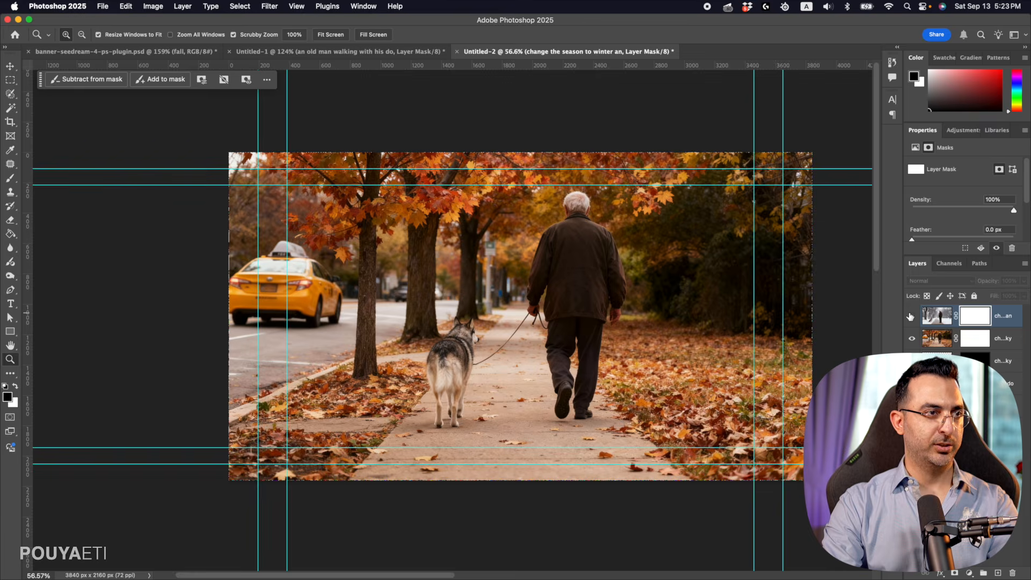
- Compare the winter image with the fall husky image by toggling the winter layer, finishing with it hidden
click(912, 316)
click(912, 316)
click(911, 315)
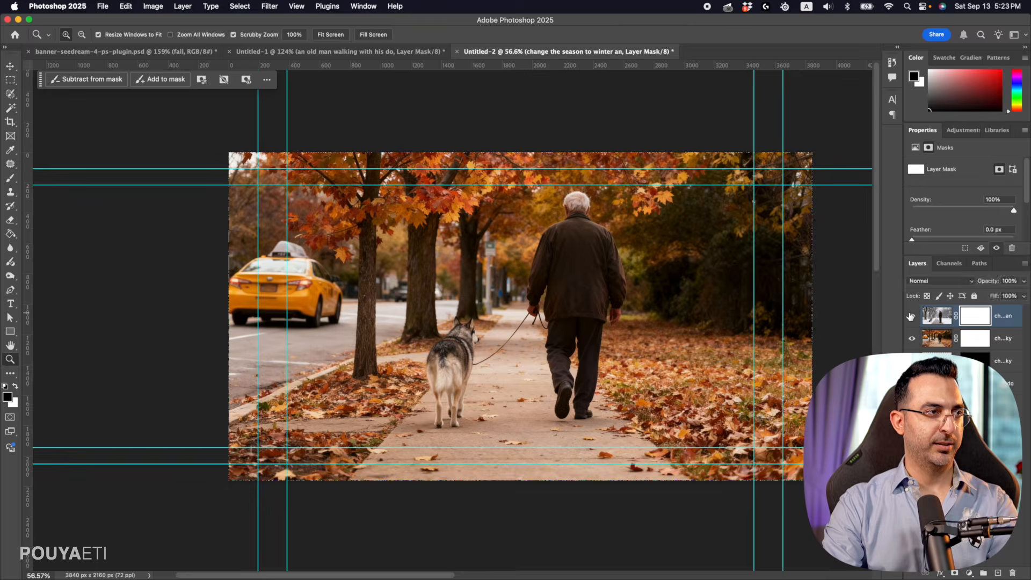
click(911, 316)
click(911, 316)
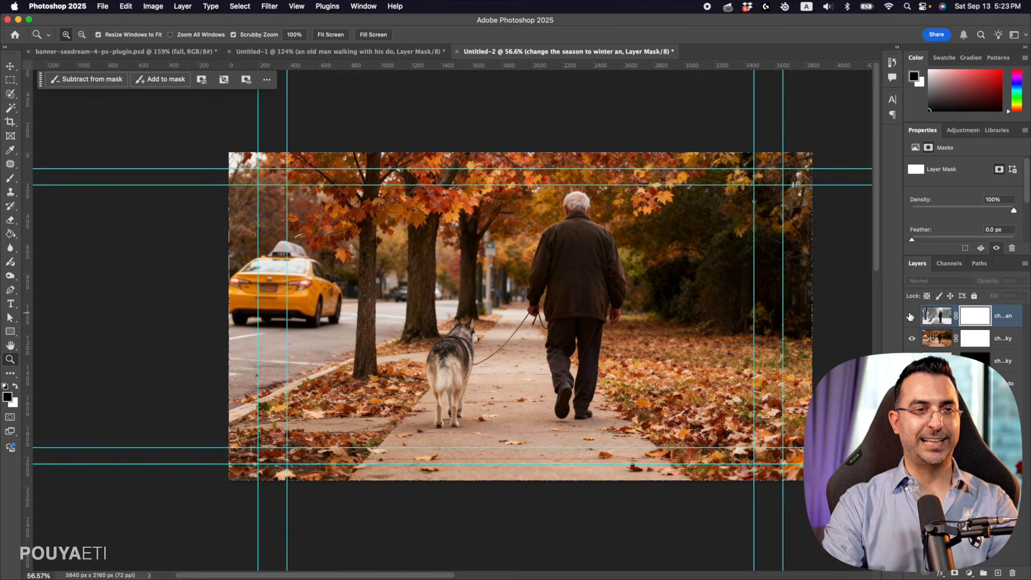
click(911, 316)
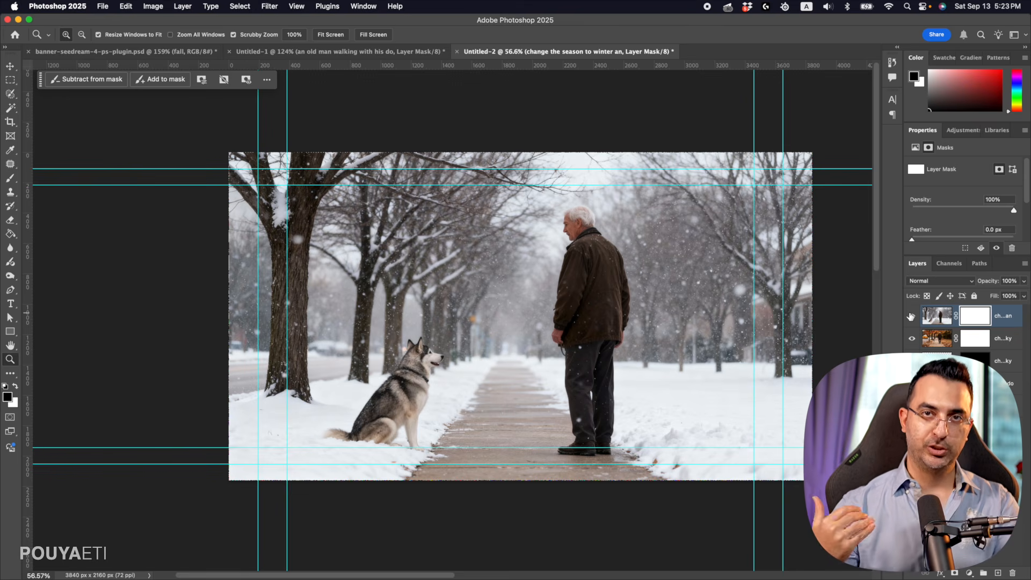
click(912, 316)
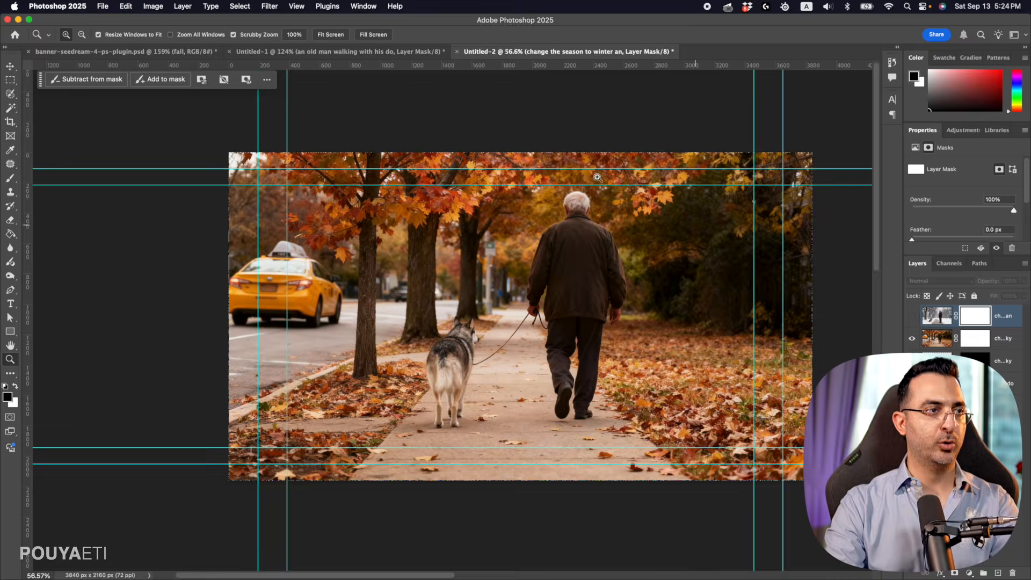
- Select the entire canvas and open the Seedream 4 script
key(super+a)
click(103, 6)
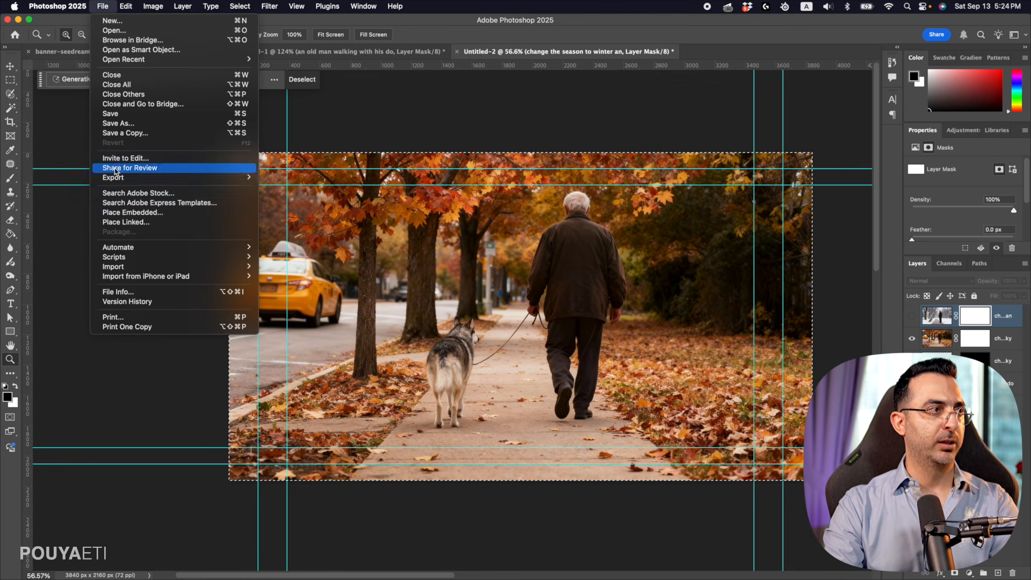
mouse_move(197, 263)
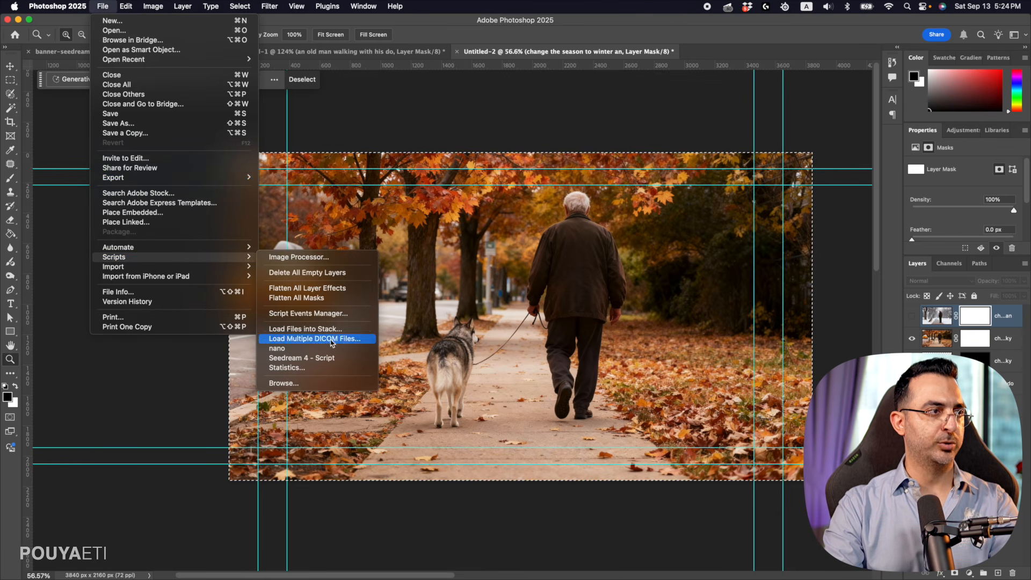
click(320, 358)
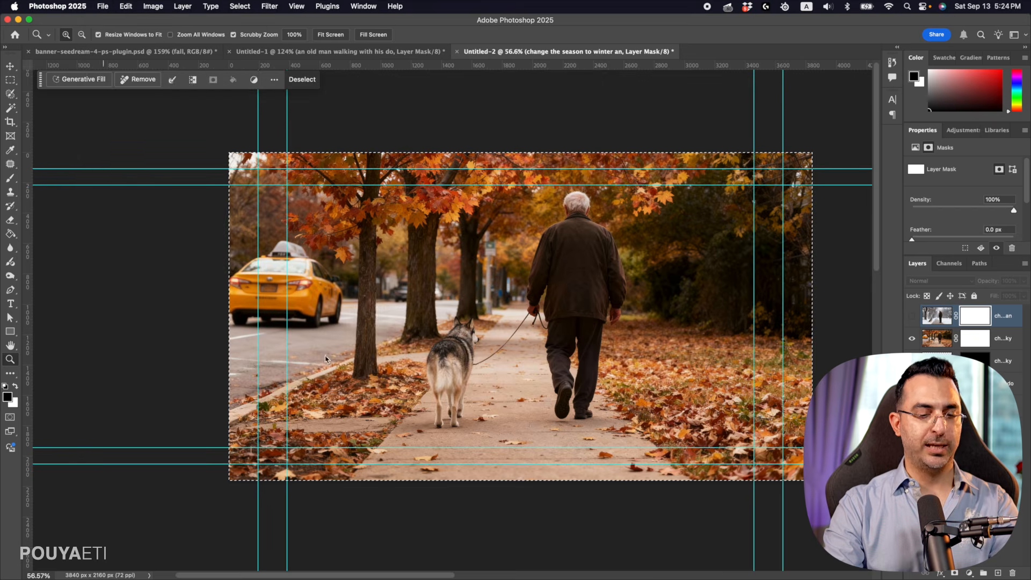
text(change the season to winter and it's snowing. The man and the husky are just standing looking at each other.)
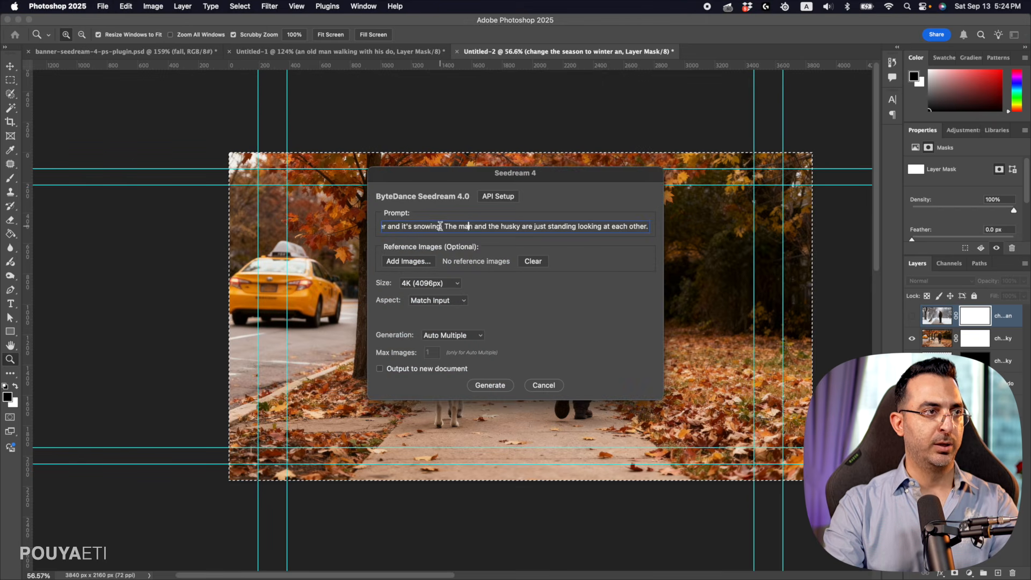
- Generate an image with the prompt "change the season to winter and it's snowing and keep everything else the same at the same position and posture."
drag(440, 226, 767, 232)
key(BackSpace)
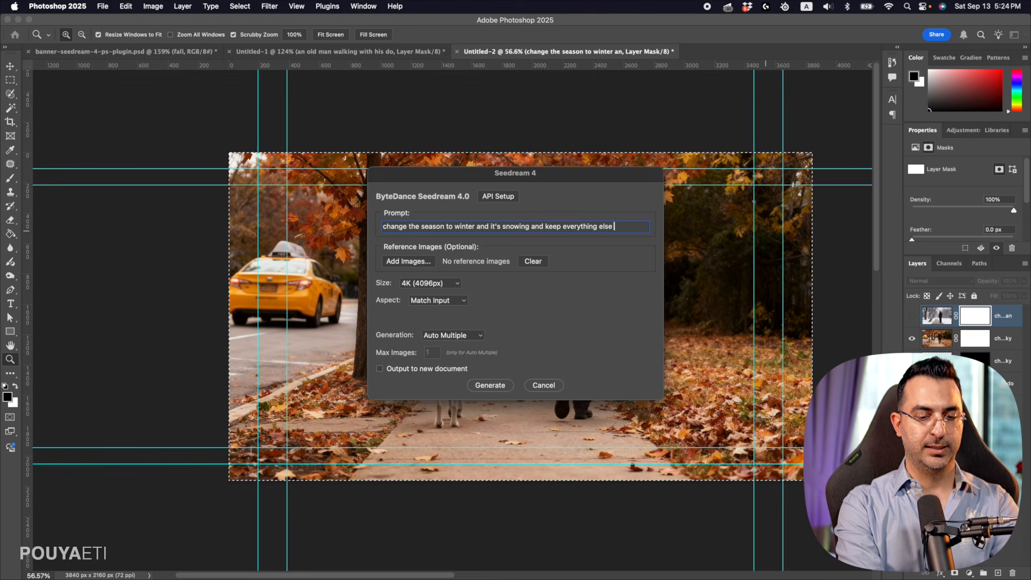
text(at the same pos)
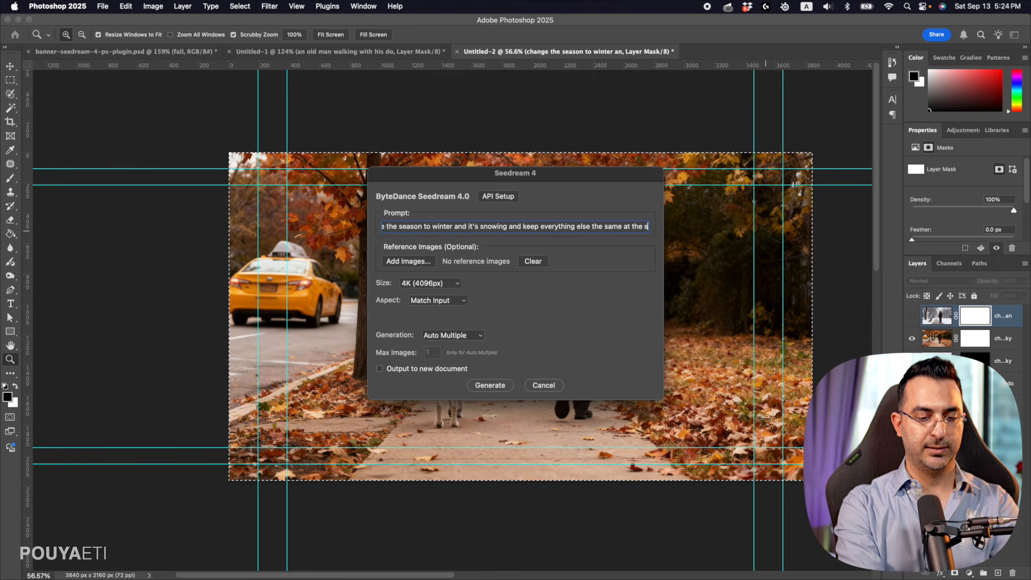
text(ion)
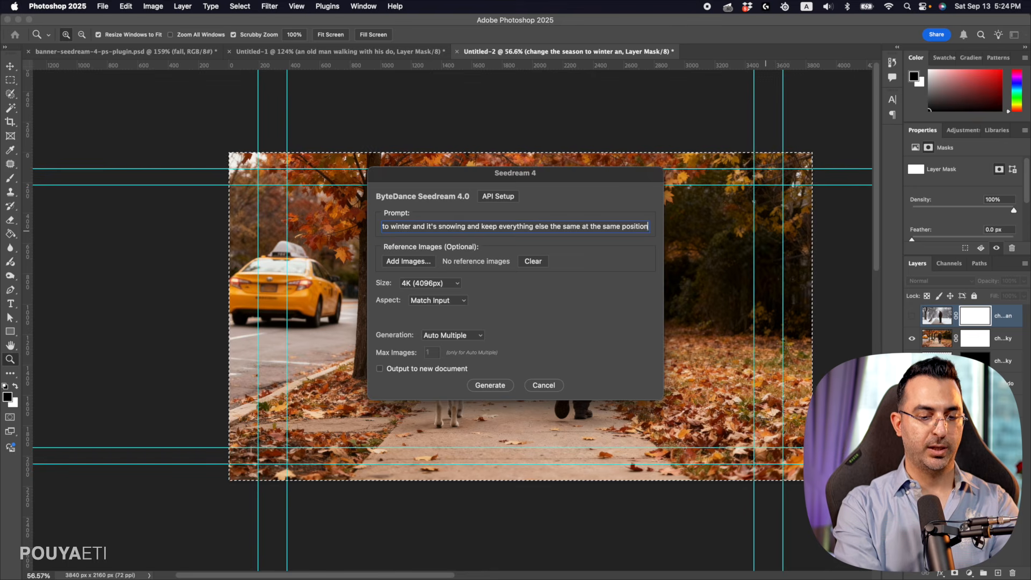
text( and posture.)
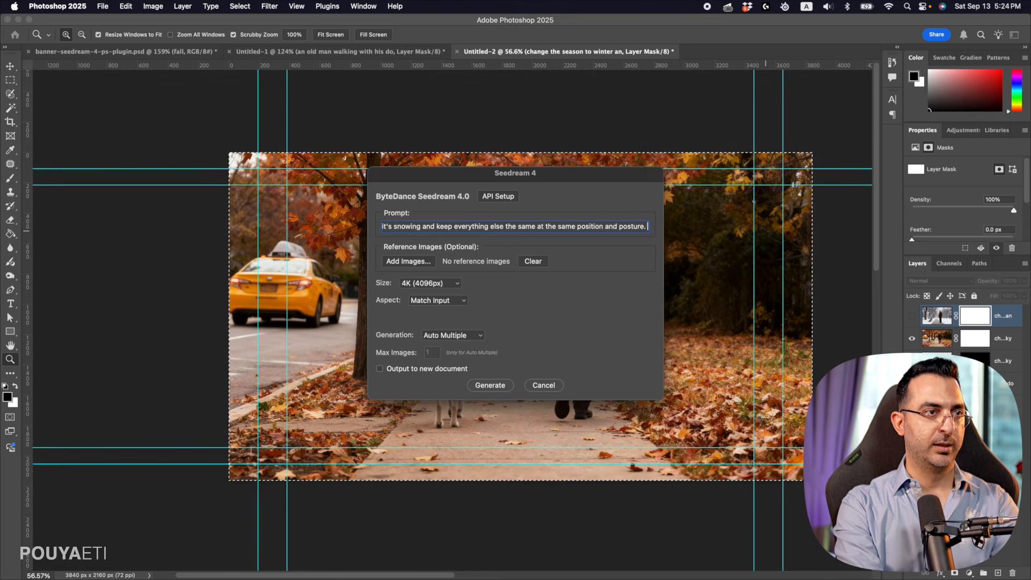
key(super+a)
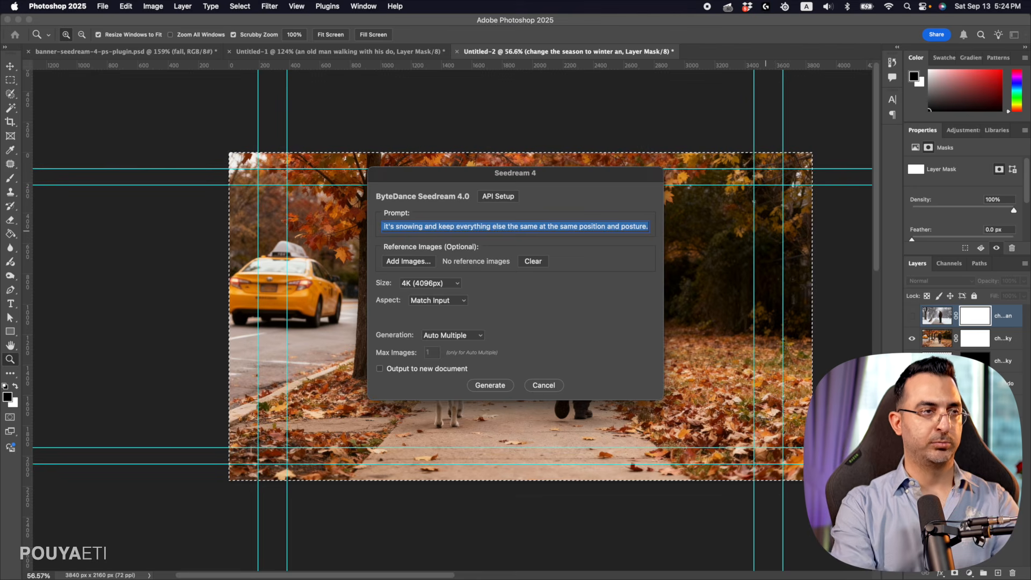
click(491, 386)
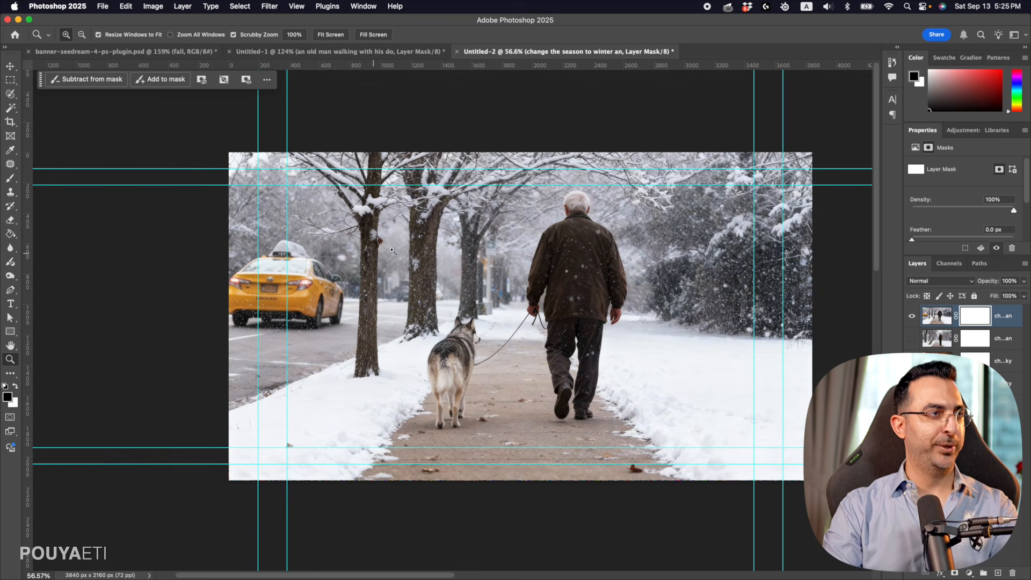
- Compare the new winter image with the fall husky image by toggling the top layer's visibility, finishing with it shown
click(913, 316)
click(914, 317)
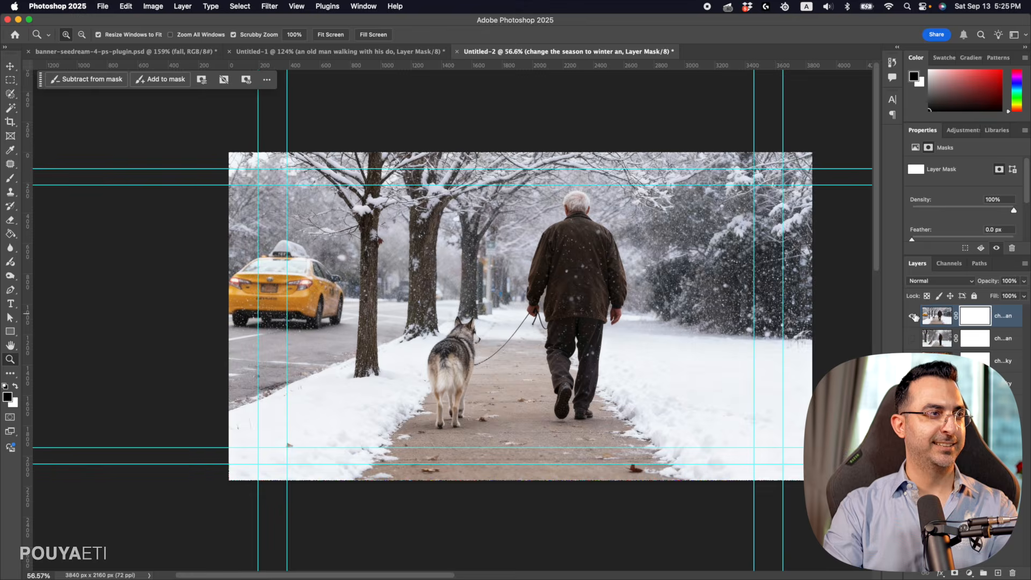
click(914, 317)
click(914, 317)
click(915, 317)
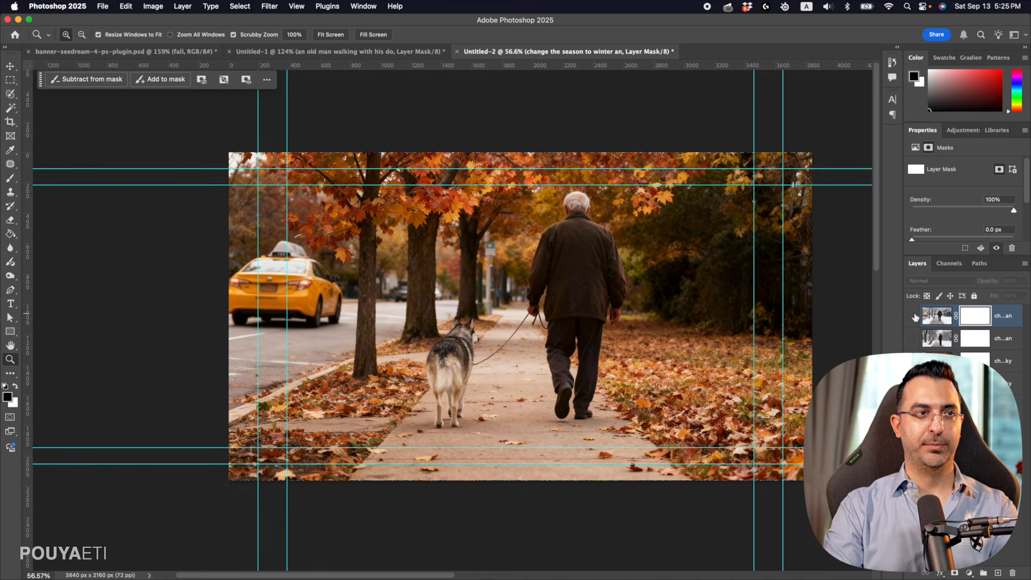
click(915, 317)
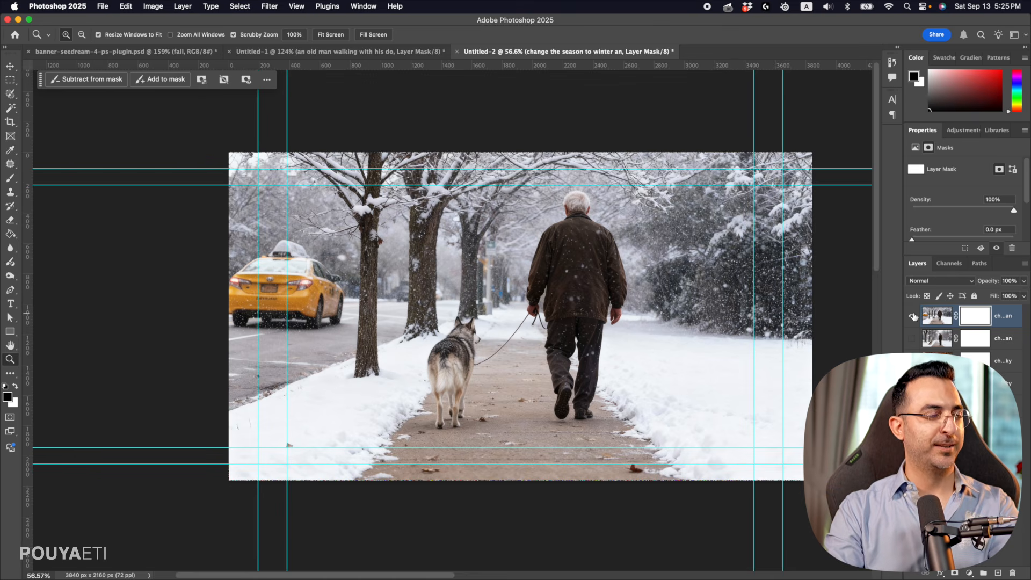
- Examine the taxi, the tree trunks and the husky's fur up close in the new winter image
drag(370, 272, 440, 272)
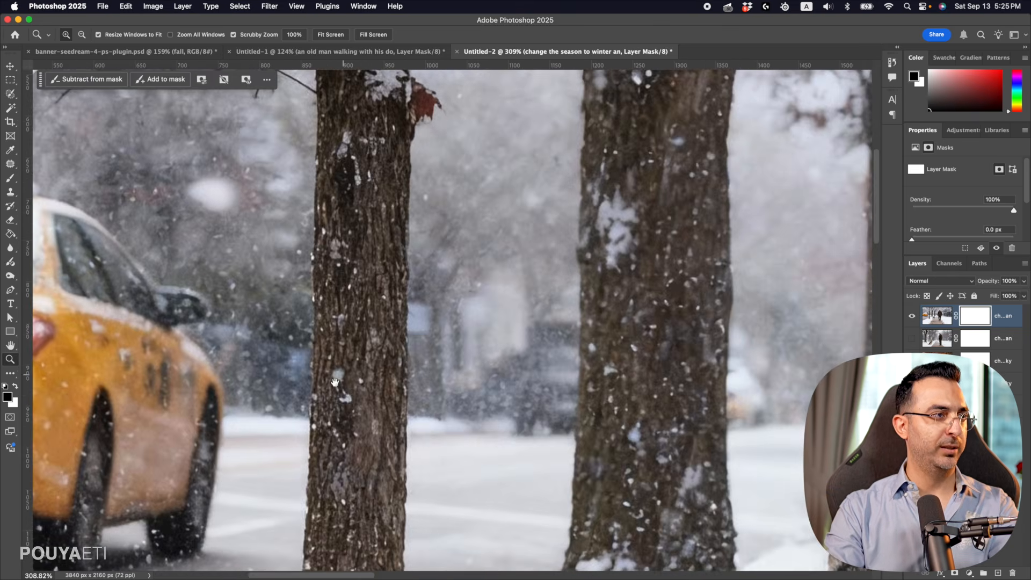
drag(339, 362, 476, 241)
mouse_move(199, 269)
mouse_down()
mouse_move(241, 268)
mouse_move(213, 264)
mouse_up()
drag(543, 377, 252, 244)
drag(505, 322, 279, 193)
drag(629, 400, 456, 341)
drag(436, 275, 458, 274)
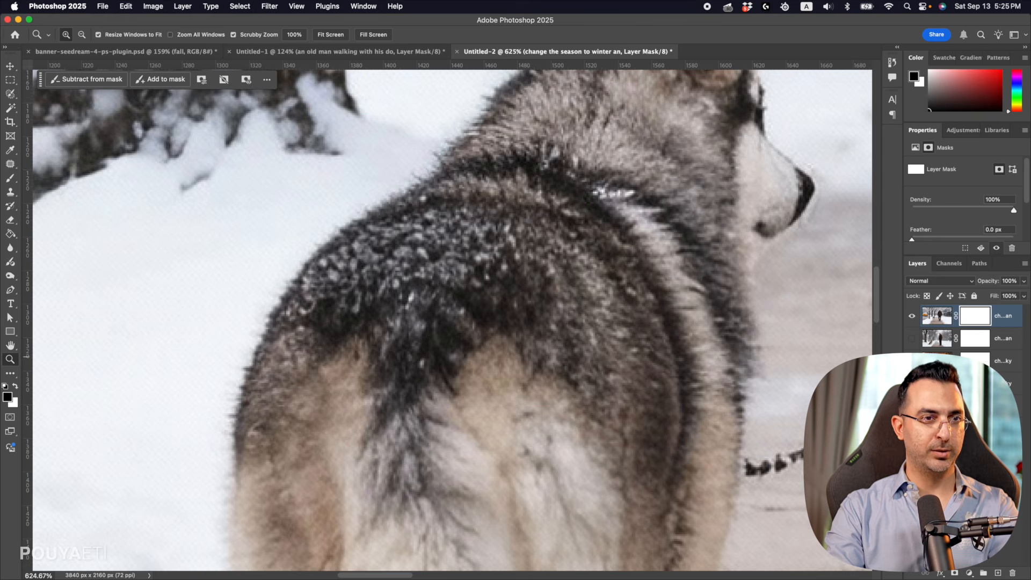
drag(565, 329, 529, 350)
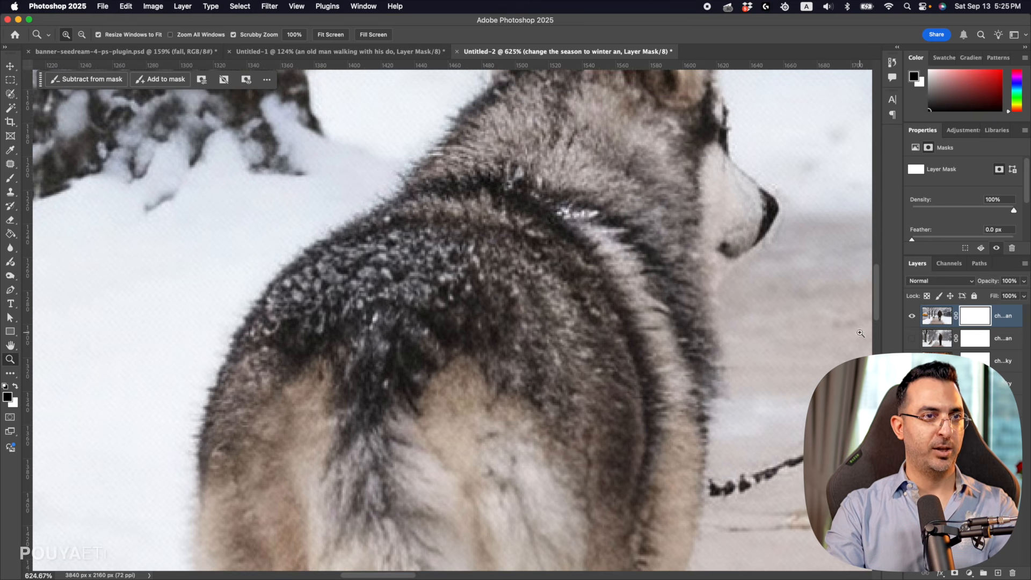
- Compare the husky's fur between the winter and fall images at close zoom, finishing with the winter layer shown
click(913, 317)
click(912, 317)
click(912, 316)
click(913, 316)
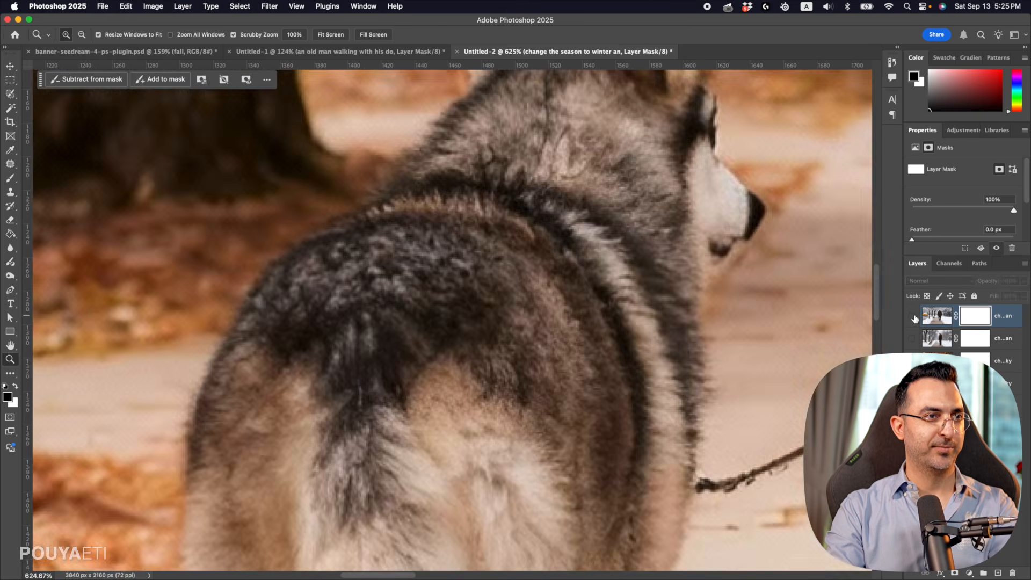
click(912, 316)
- Examine the leash, the man's hand, and the back and collar of his jacket in the winter image
drag(745, 298, 345, 416)
drag(727, 314, 400, 481)
drag(773, 280, 580, 410)
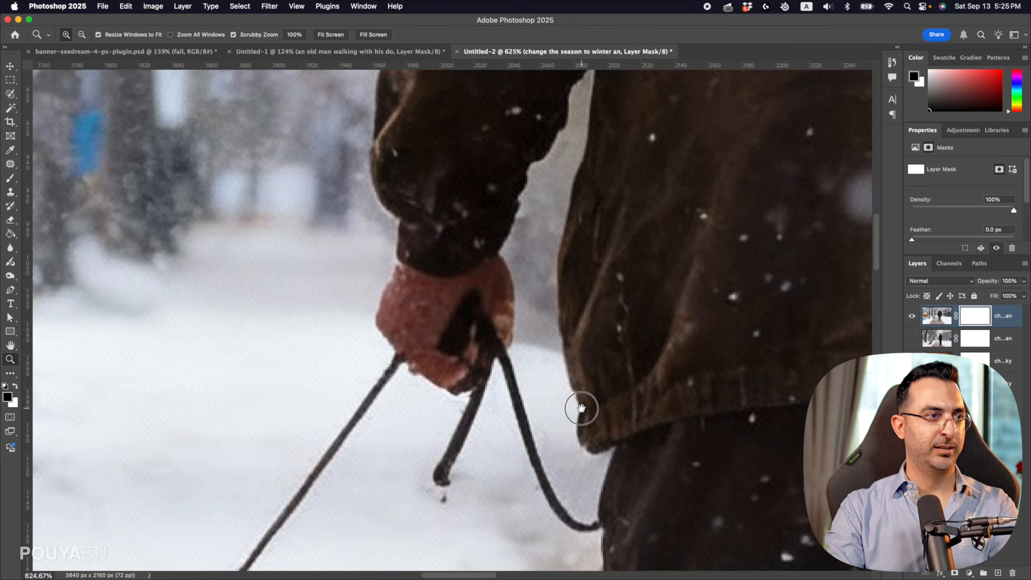
drag(505, 418, 323, 540)
drag(848, 134, 644, 486)
drag(532, 97, 464, 527)
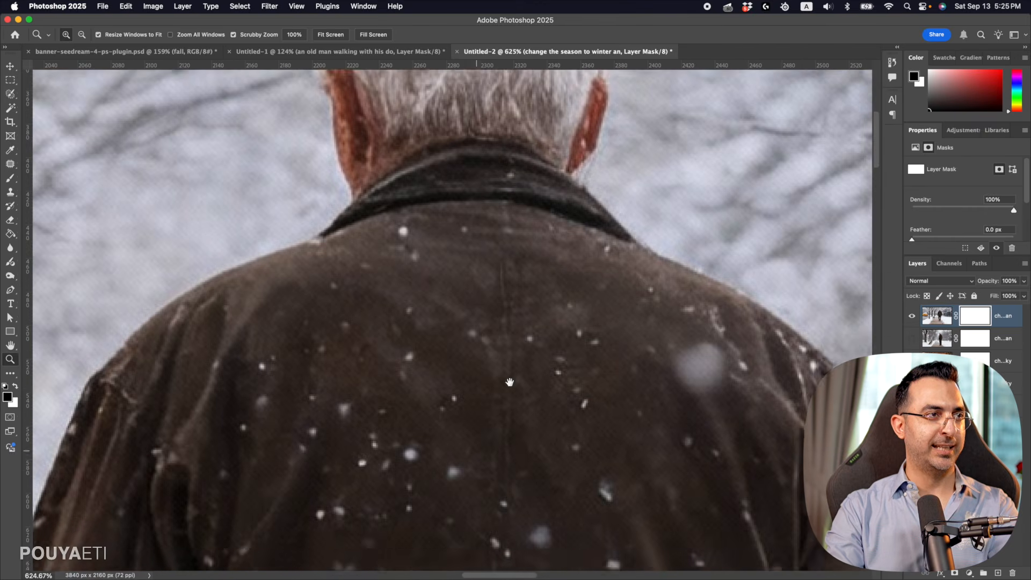
drag(578, 215, 432, 232)
drag(750, 262, 589, 283)
- Examine the snowy trees, the snow-covered ground and the sidewalk edge beside the man
drag(720, 443, 585, 182)
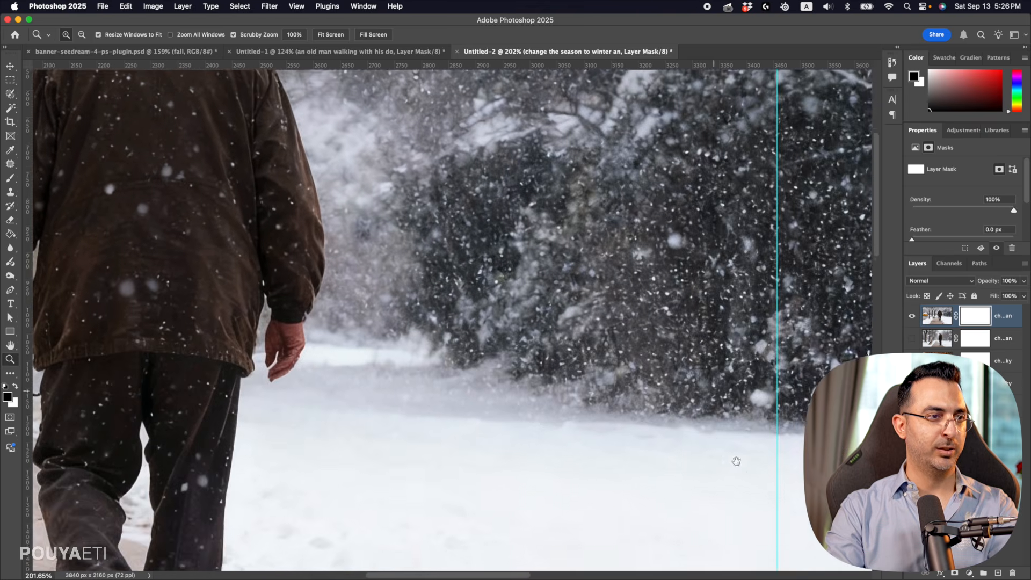
drag(737, 466, 693, 281)
drag(626, 516, 628, 361)
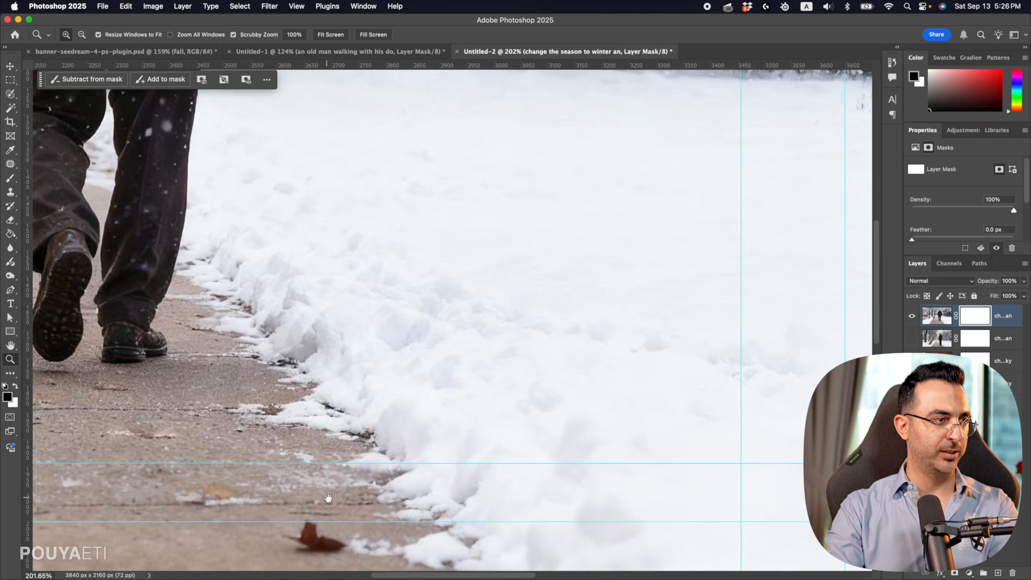
drag(462, 513, 472, 476)
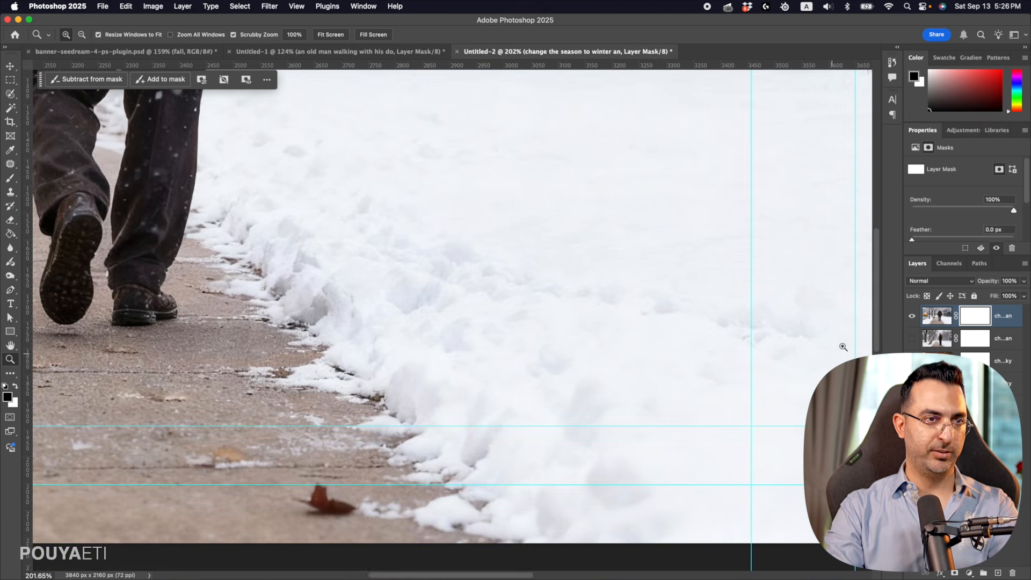
- Compare the sidewalk leaves and ground between the winter and fall images, finishing with the full winter image in view
click(911, 319)
click(911, 319)
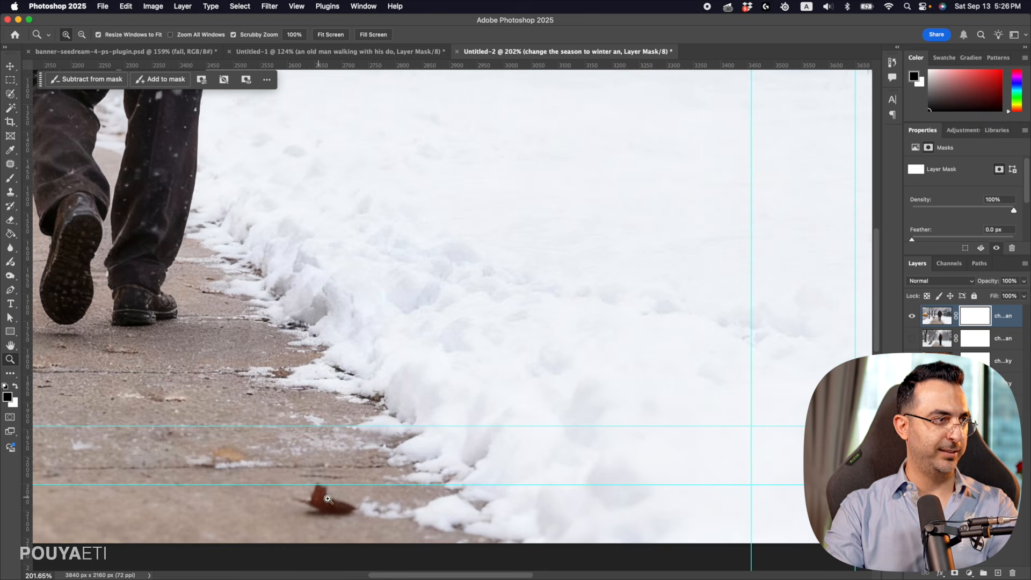
click(912, 316)
click(912, 316)
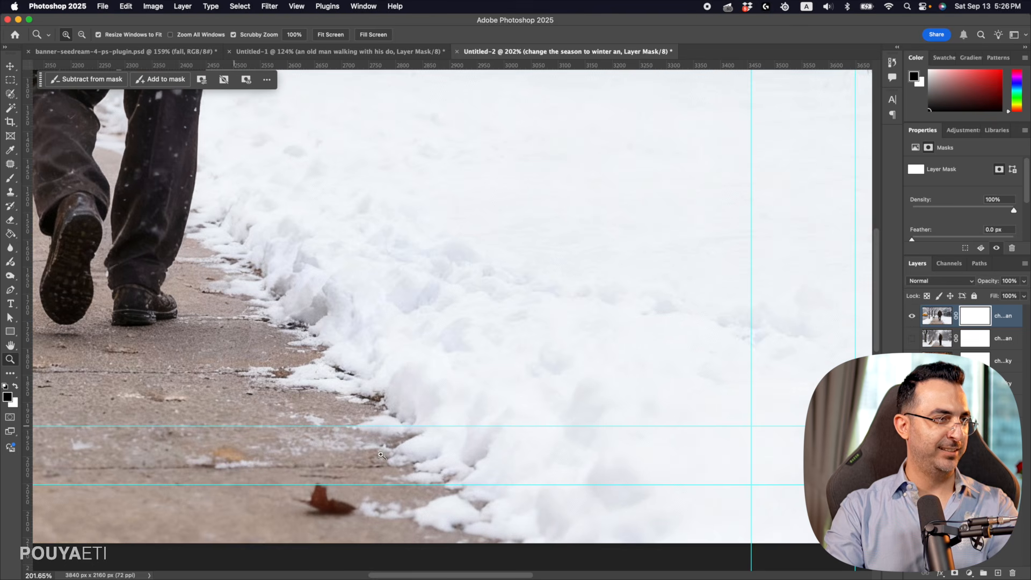
click(912, 316)
click(912, 317)
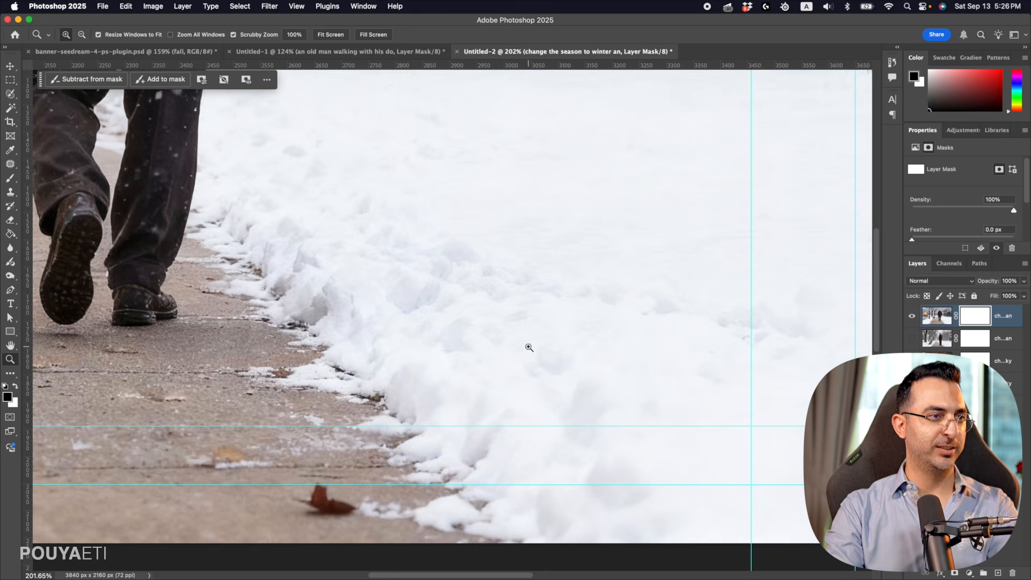
drag(529, 347, 476, 351)
drag(508, 373, 685, 460)
drag(529, 398, 567, 467)
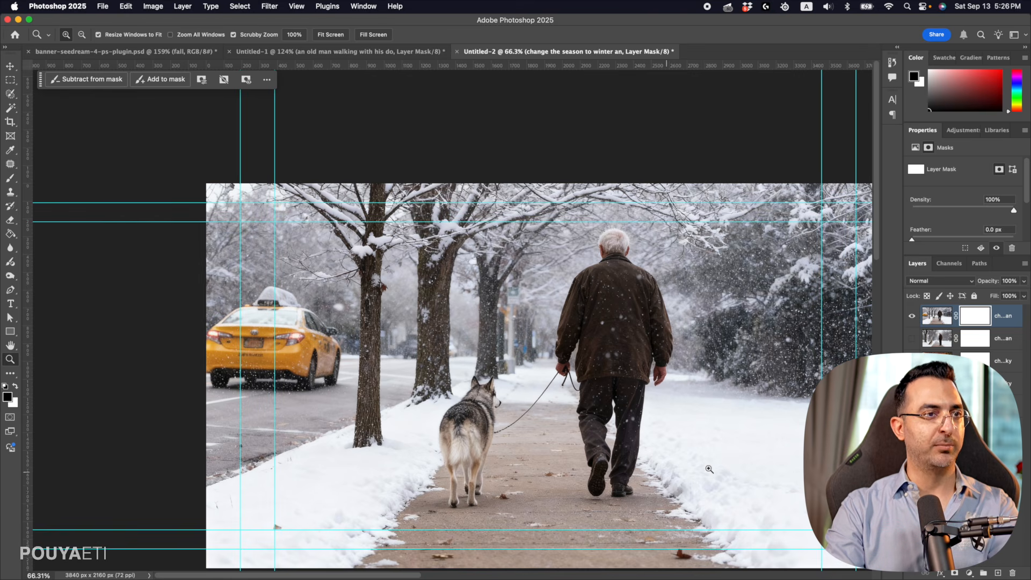
drag(681, 391, 627, 376)
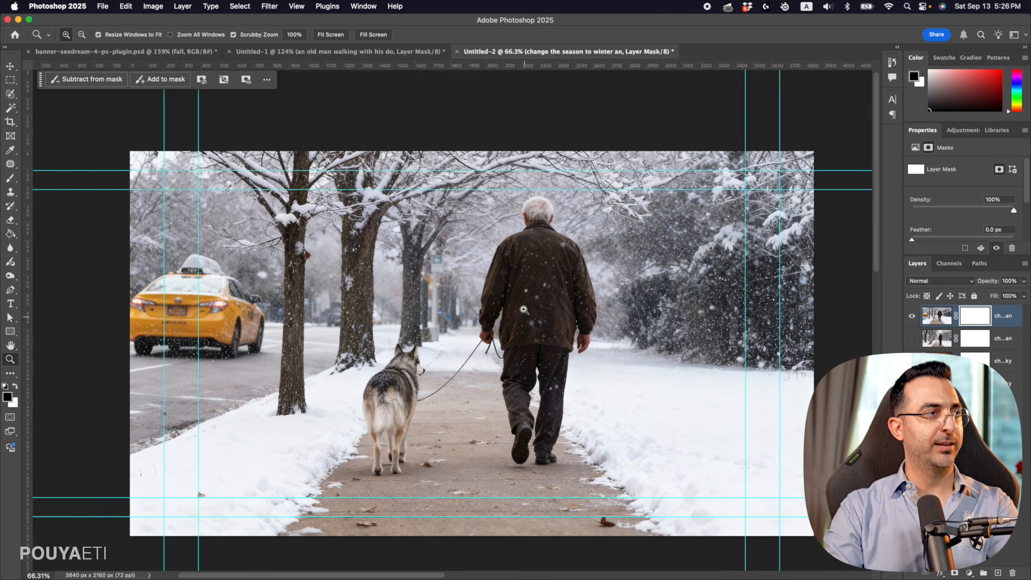
- Switch to the browser, open the Replicate dashboard and check the total duration of the most recent seedream-4 prediction
key(ctrl+Left)
key(ctrl+Left)
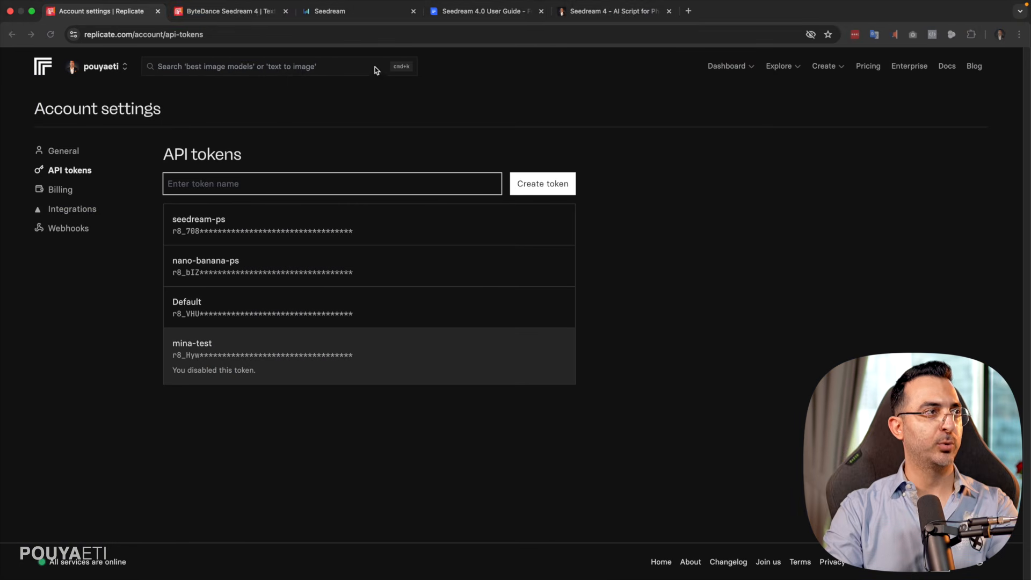
click(215, 15)
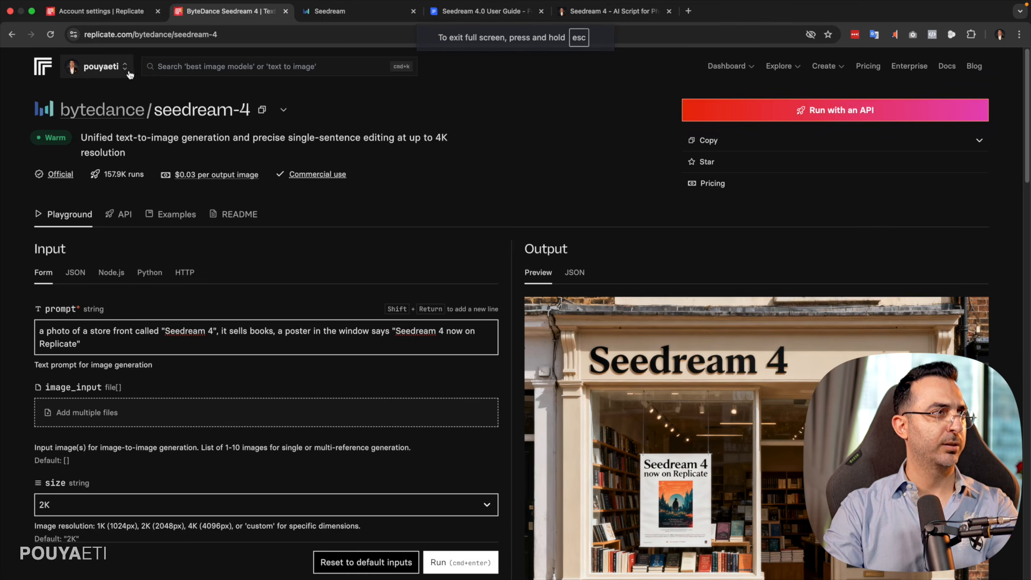
click(729, 68)
click(729, 68)
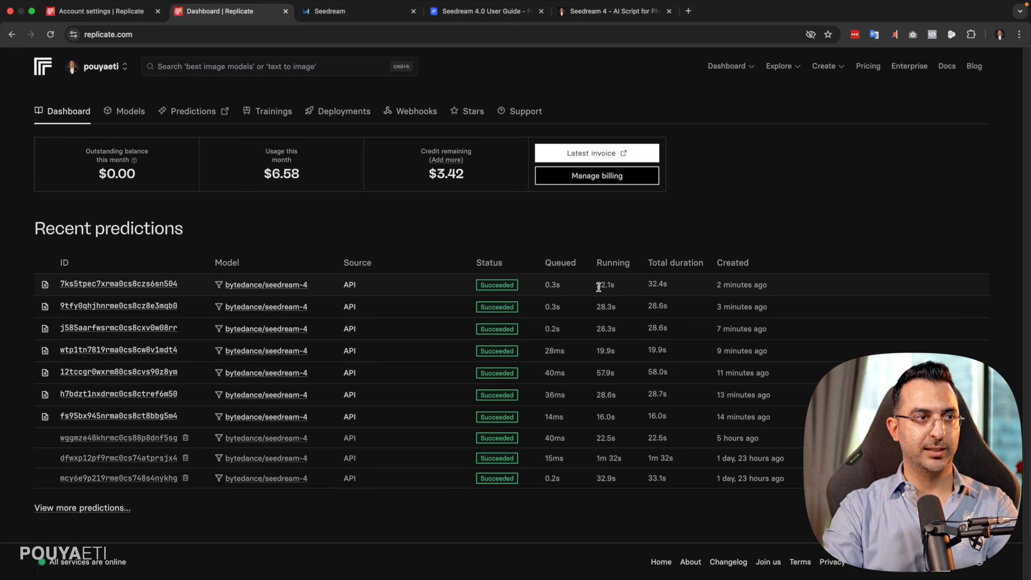
drag(598, 286, 666, 285)
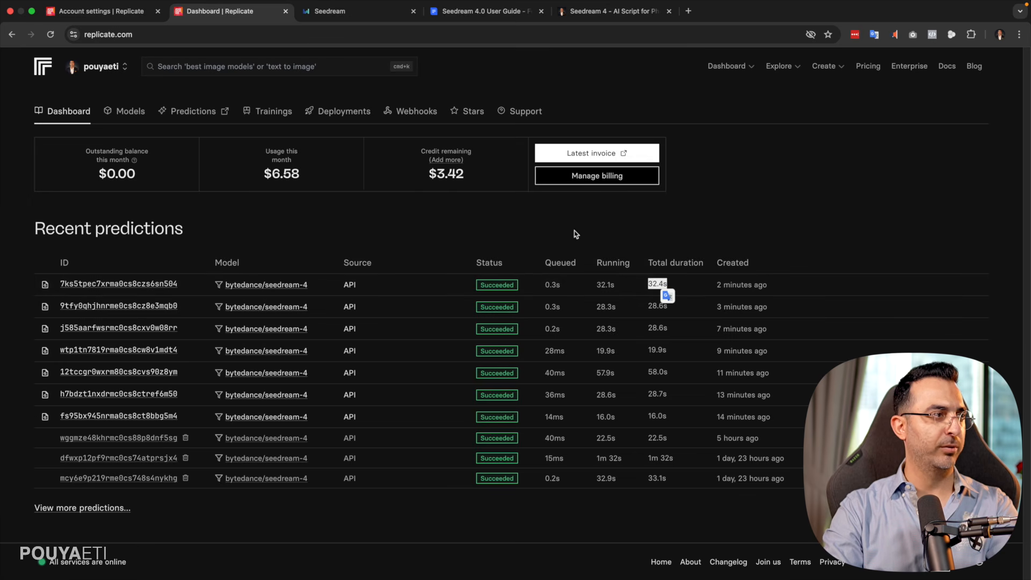
- Open the most recent prediction and review its output image, prompt and input settings
click(112, 280)
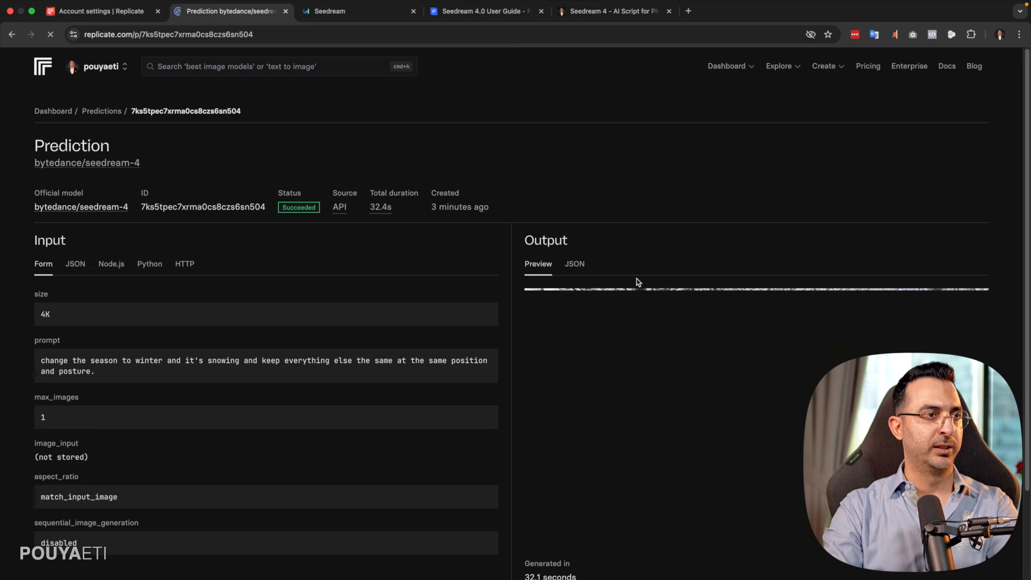
scroll(682, 344, down, 3)
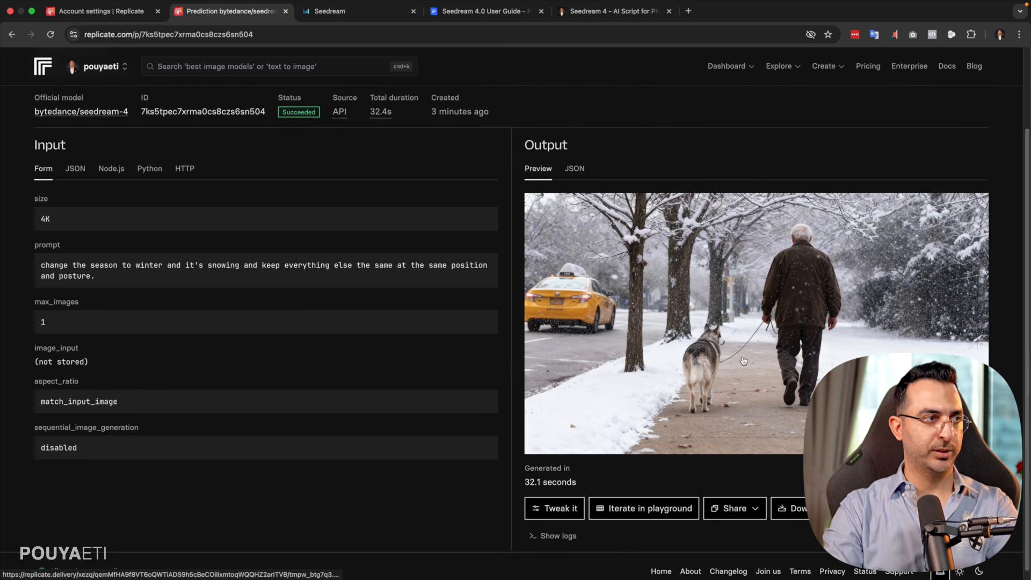
drag(114, 280, 33, 268)
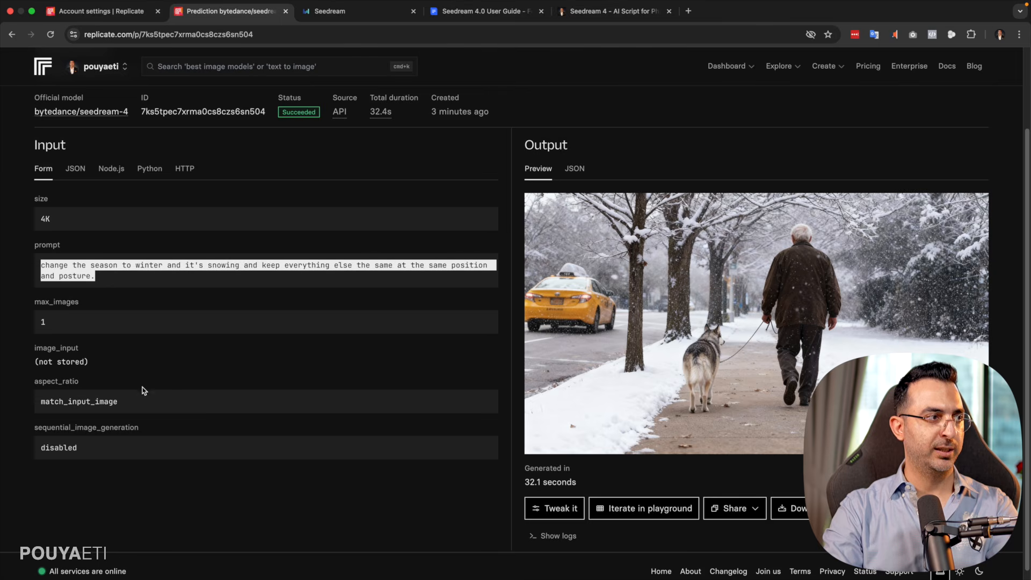
click(194, 362)
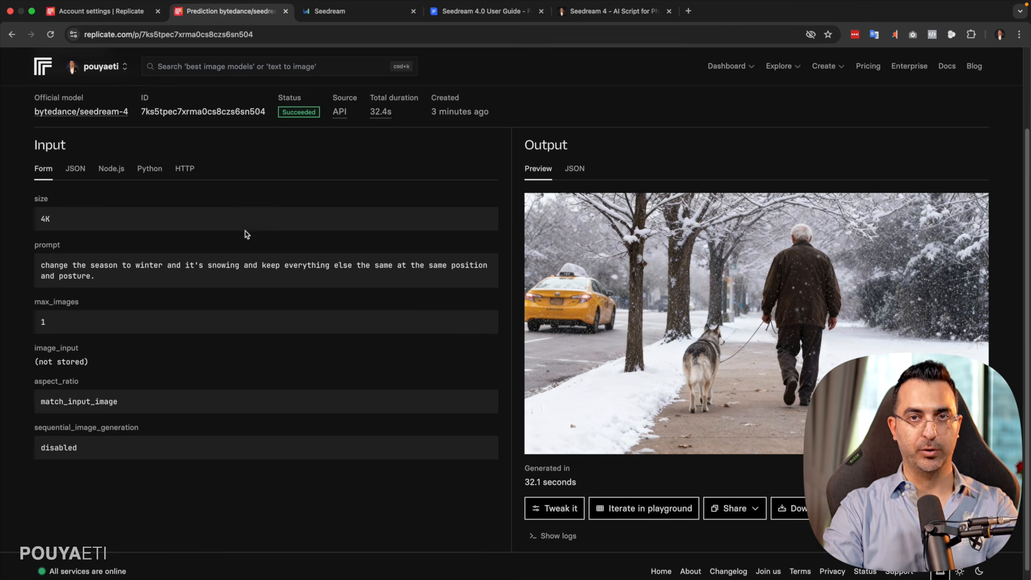
- Open the billing page in the Replicate account settings to review this month's usage and the remaining credit
scroll(497, 304, down, 1)
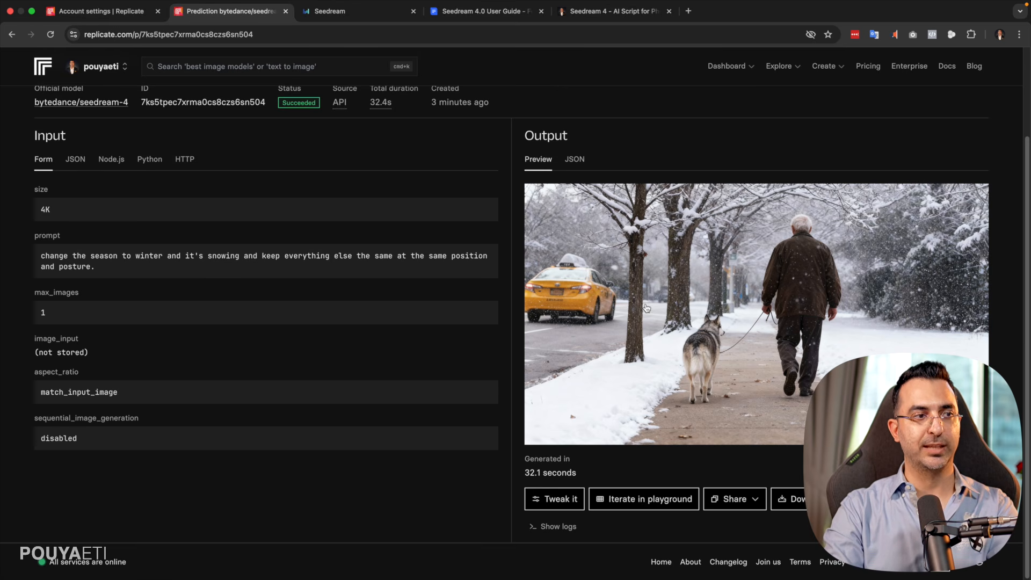
click(102, 12)
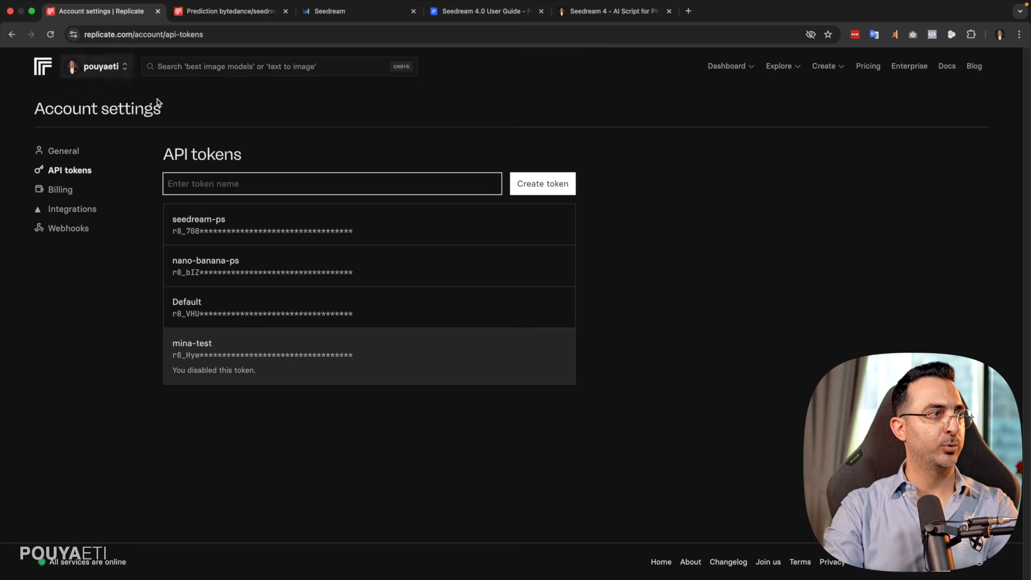
click(58, 192)
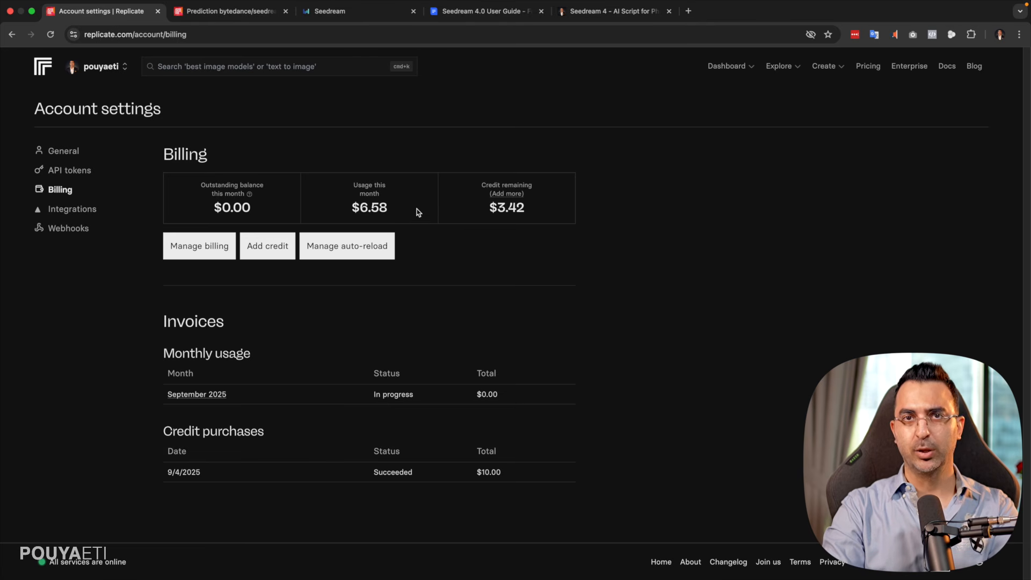
- Switch back to Photoshop, select the entire winter image and open the Seedream 4 script
key(ctrl+Right)
key(ctrl+Right)
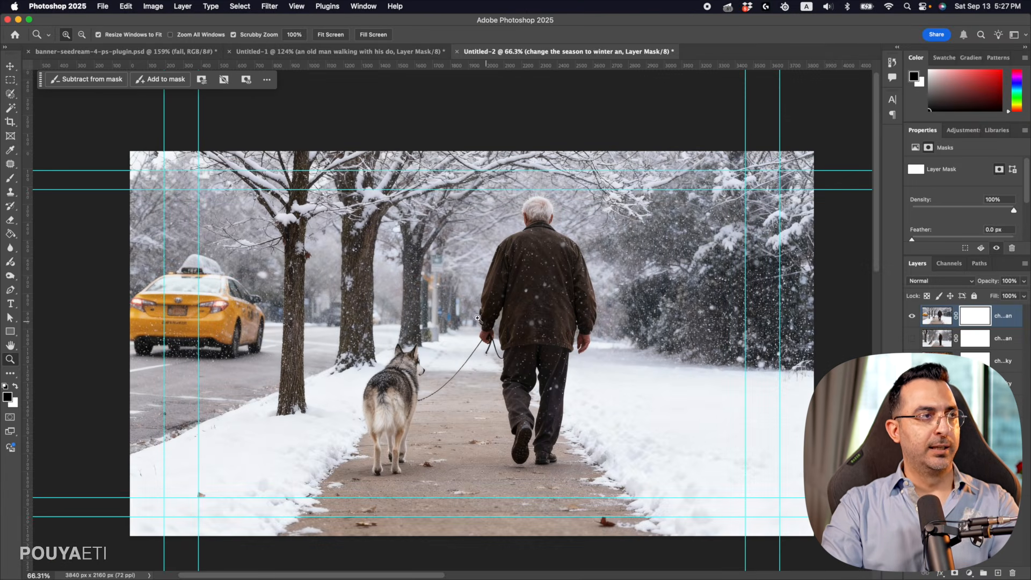
click(11, 80)
key(super+a)
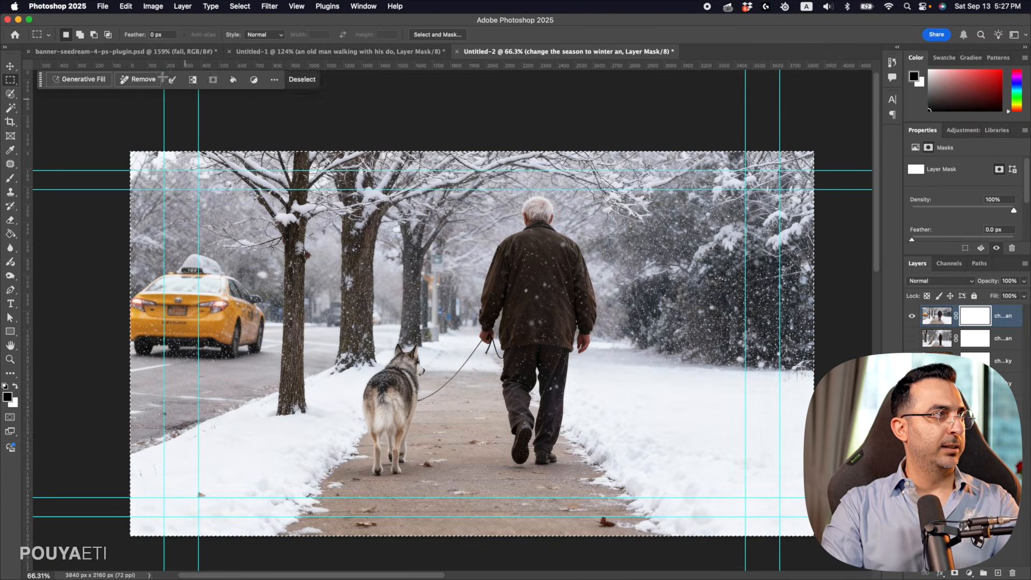
click(102, 6)
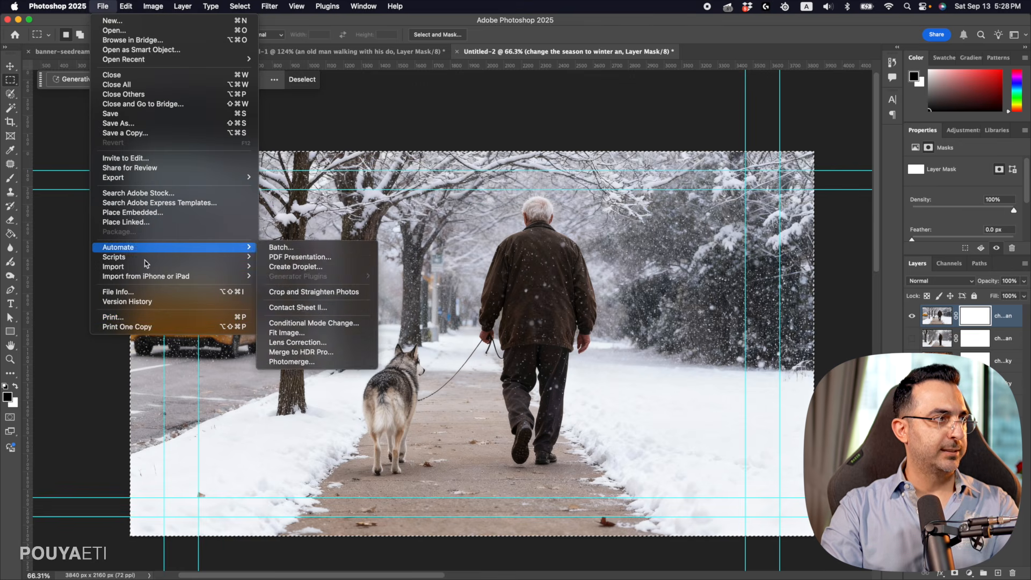
mouse_move(145, 256)
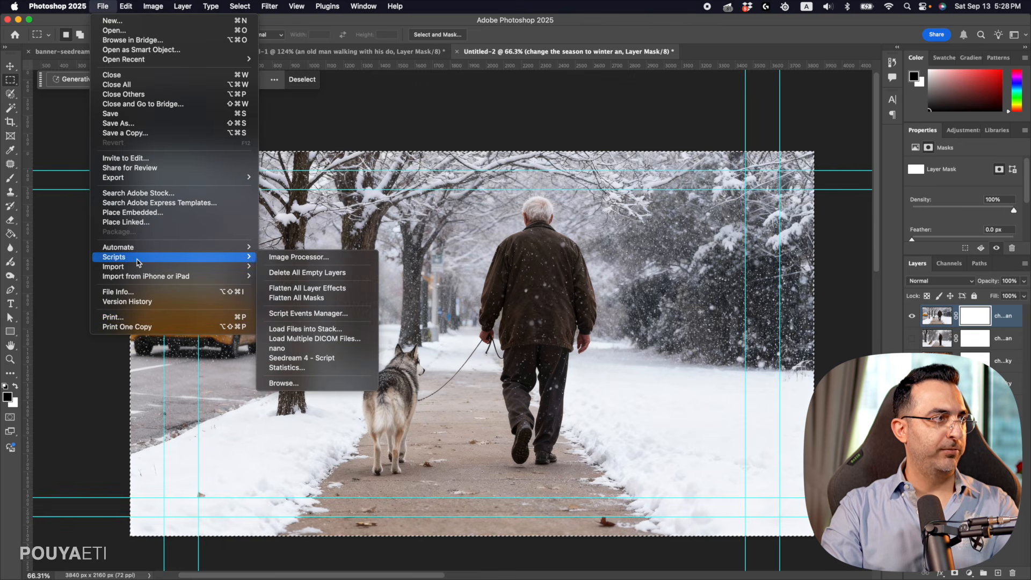
click(333, 366)
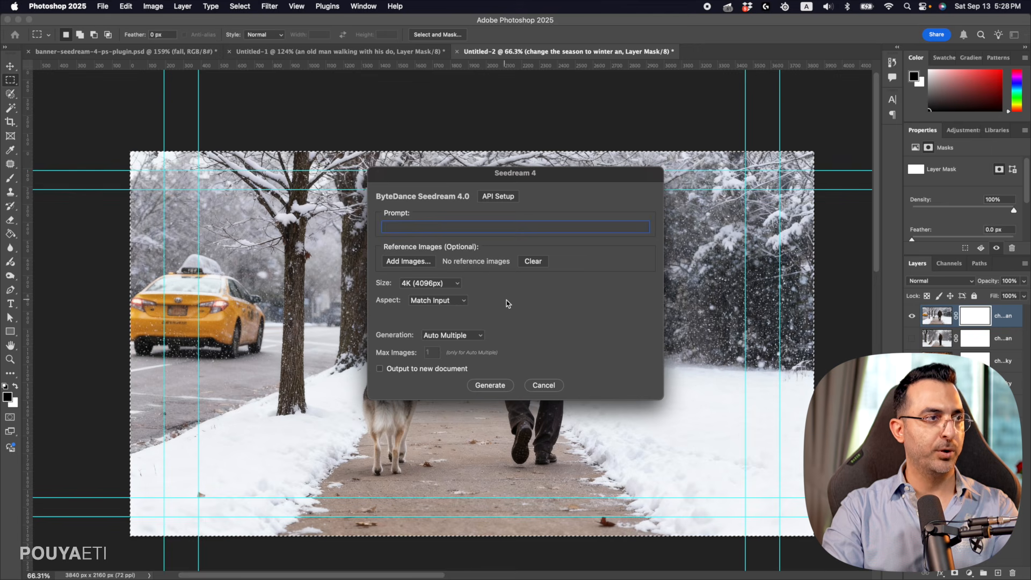
- Review the reference image picker and the size options, trying the Custom size before restoring 4K (4096px)
click(426, 266)
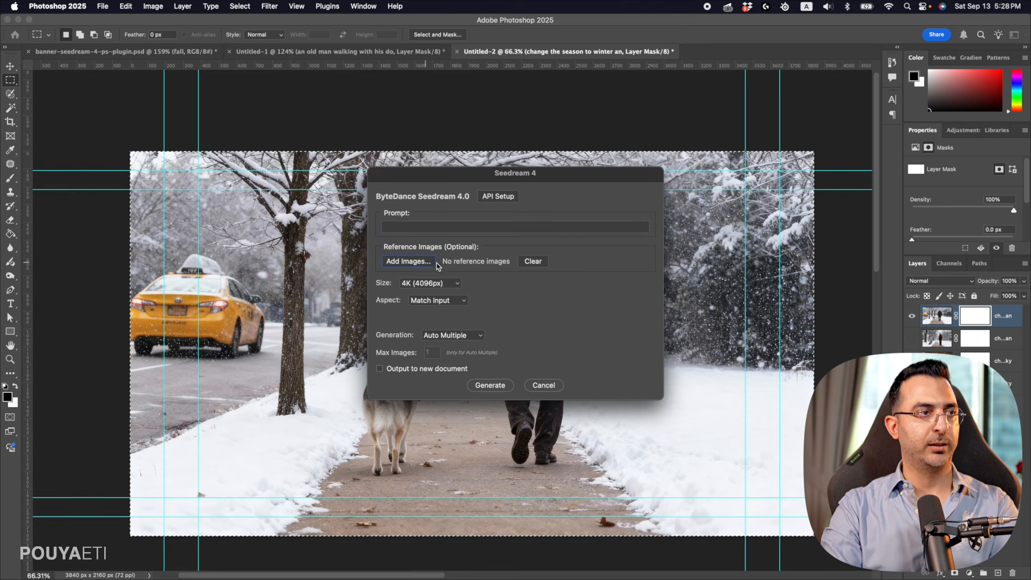
click(717, 400)
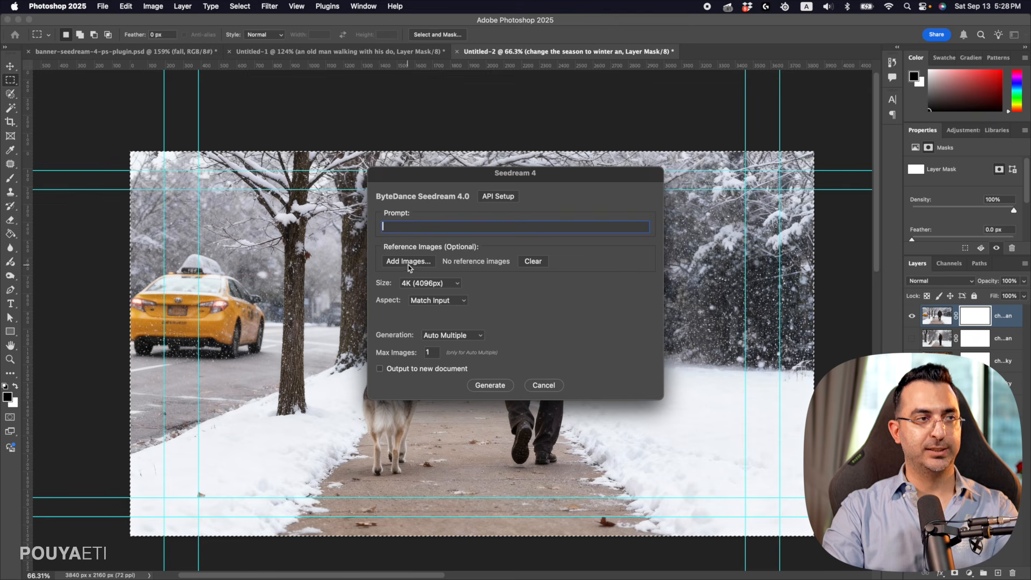
click(429, 283)
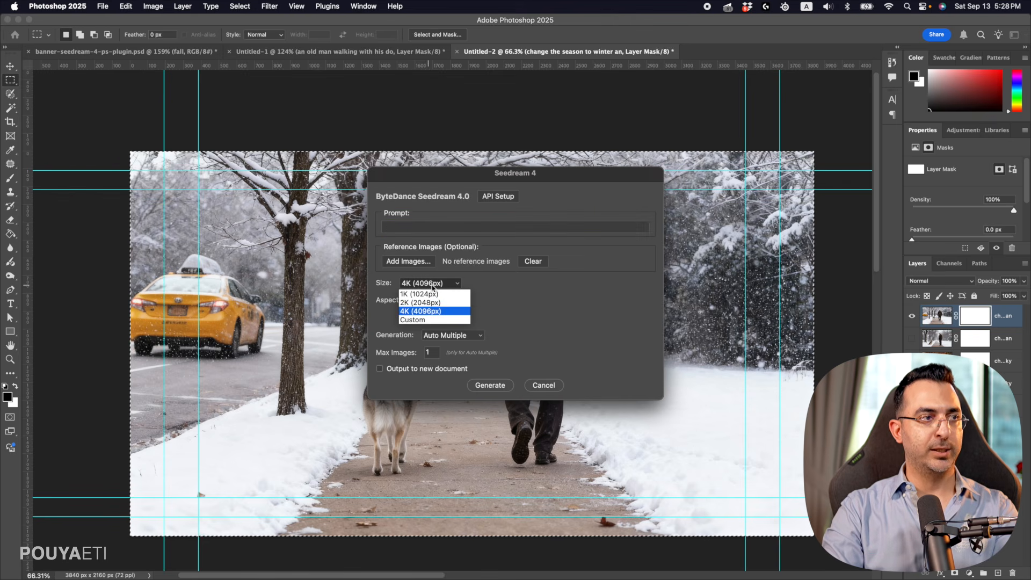
click(509, 301)
click(431, 284)
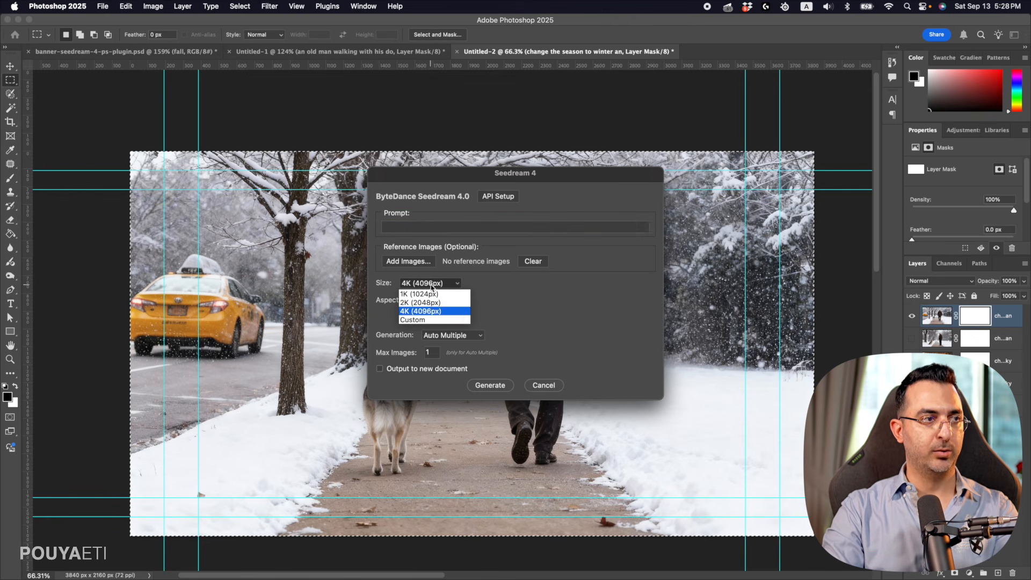
click(428, 319)
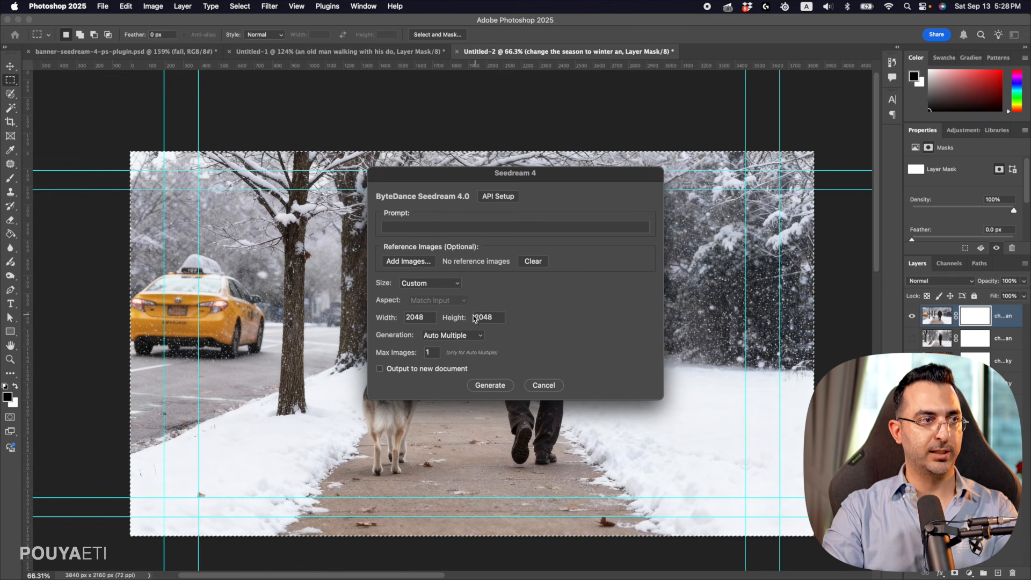
click(413, 261)
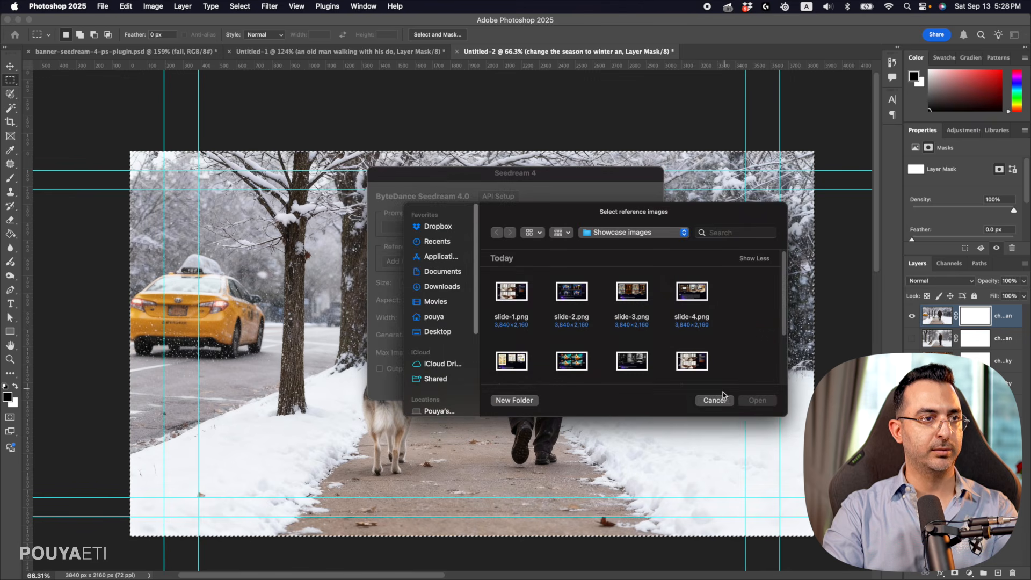
click(714, 400)
click(430, 283)
click(424, 312)
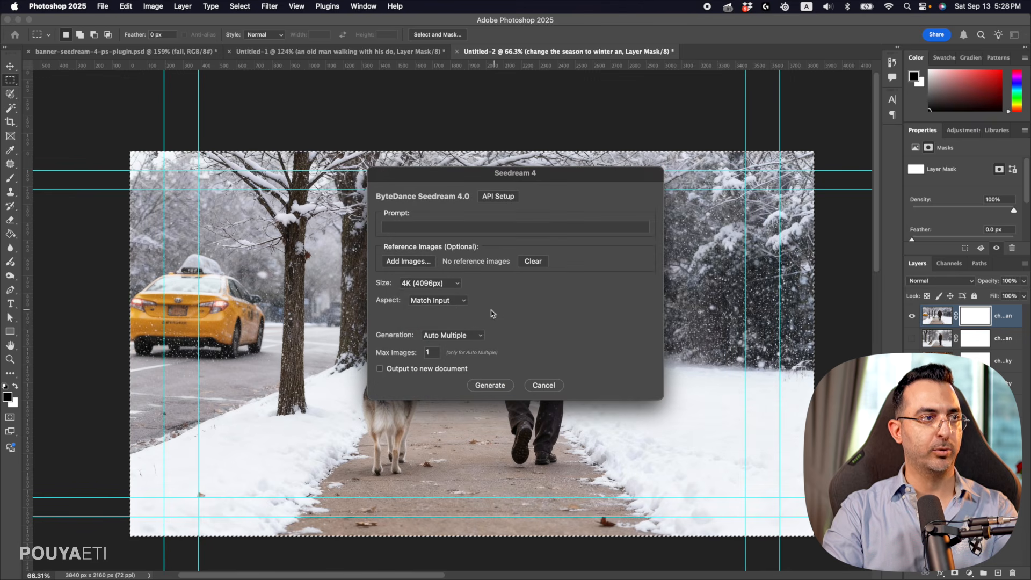
- Look through the aspect ratio options and switch the generation mode to Single Image
click(441, 303)
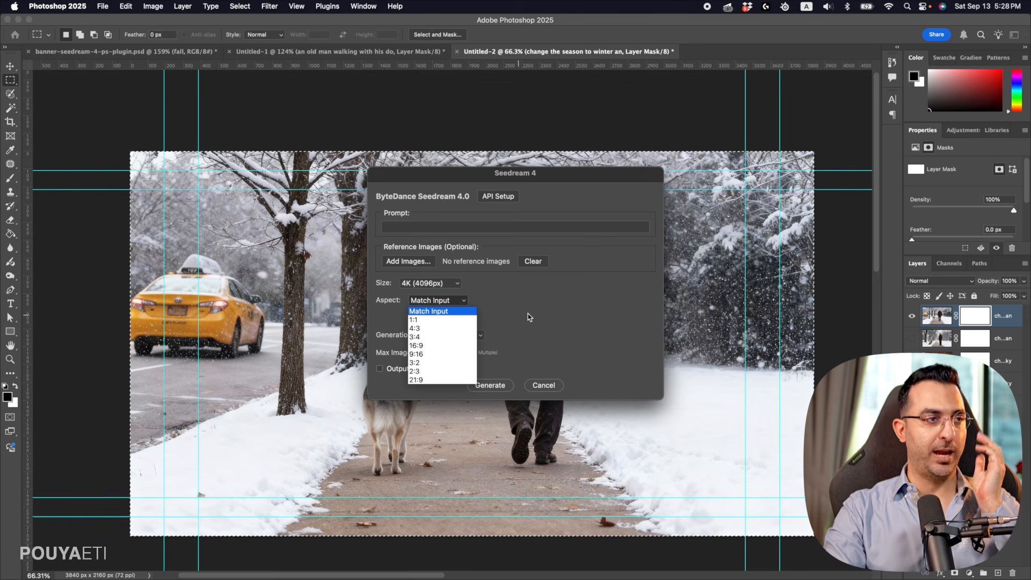
click(504, 339)
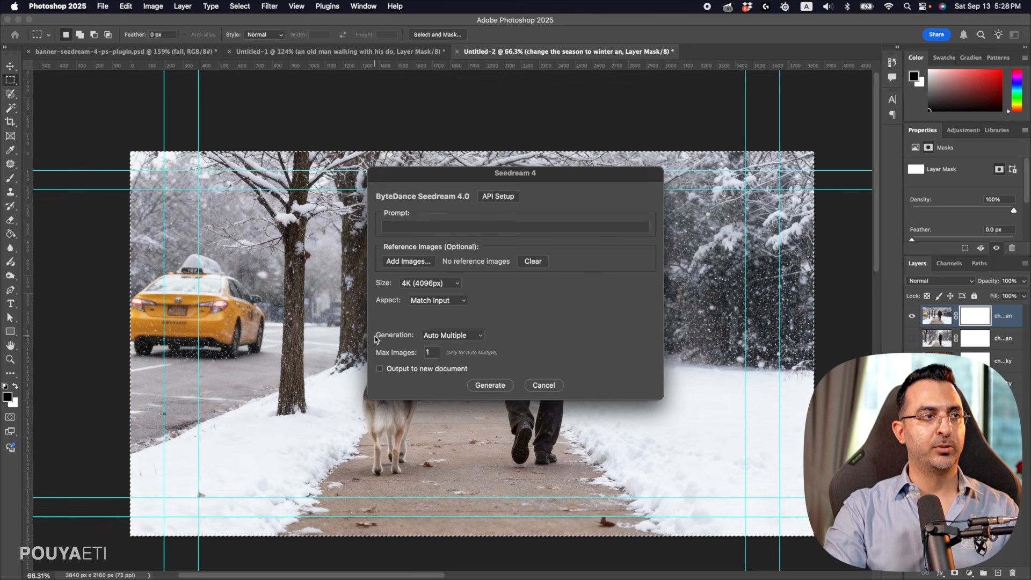
click(456, 337)
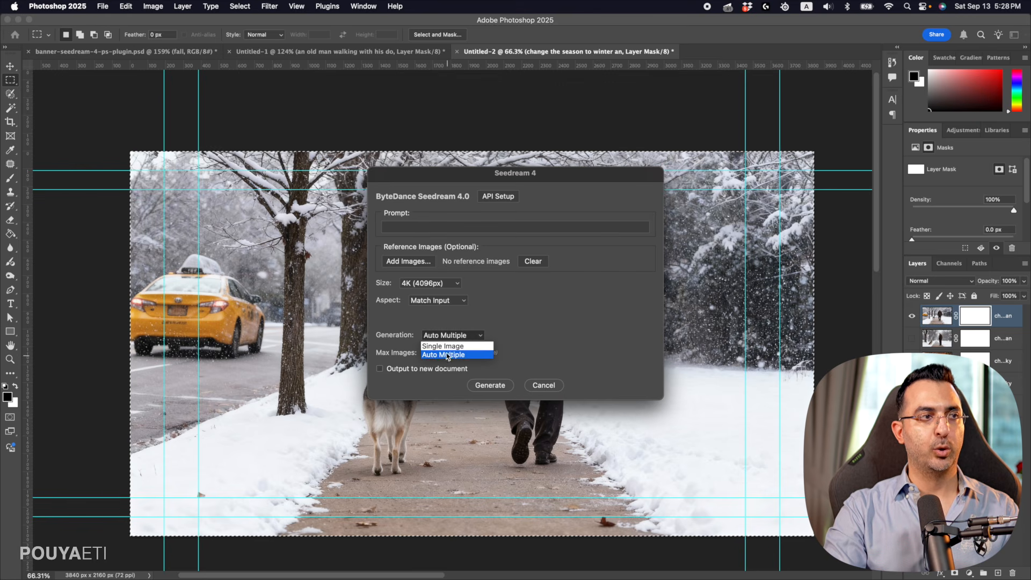
click(448, 347)
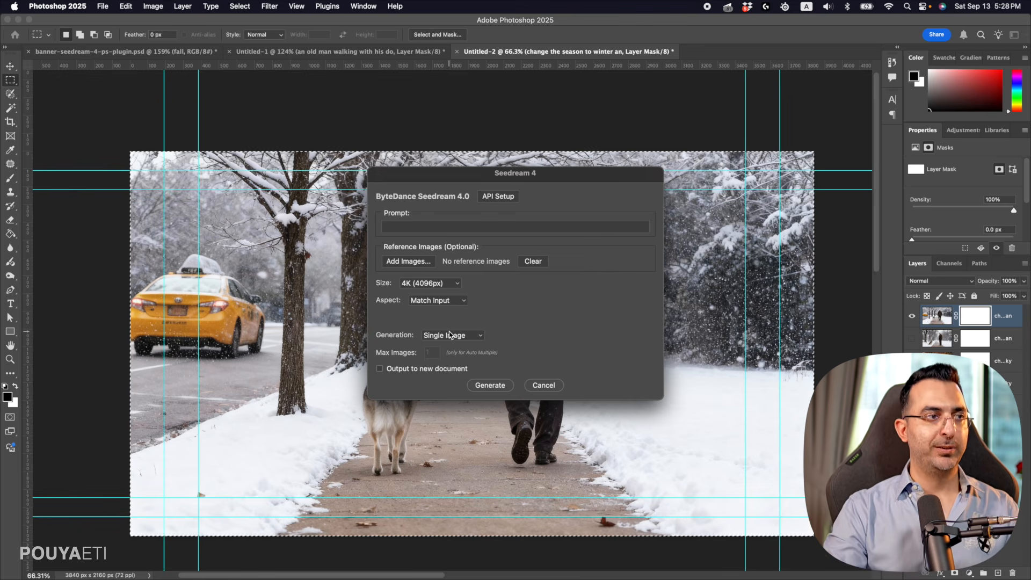
- Set the generation mode back to Auto Multiple with 4 max images, and cancel the dialog without generating
click(450, 335)
click(451, 348)
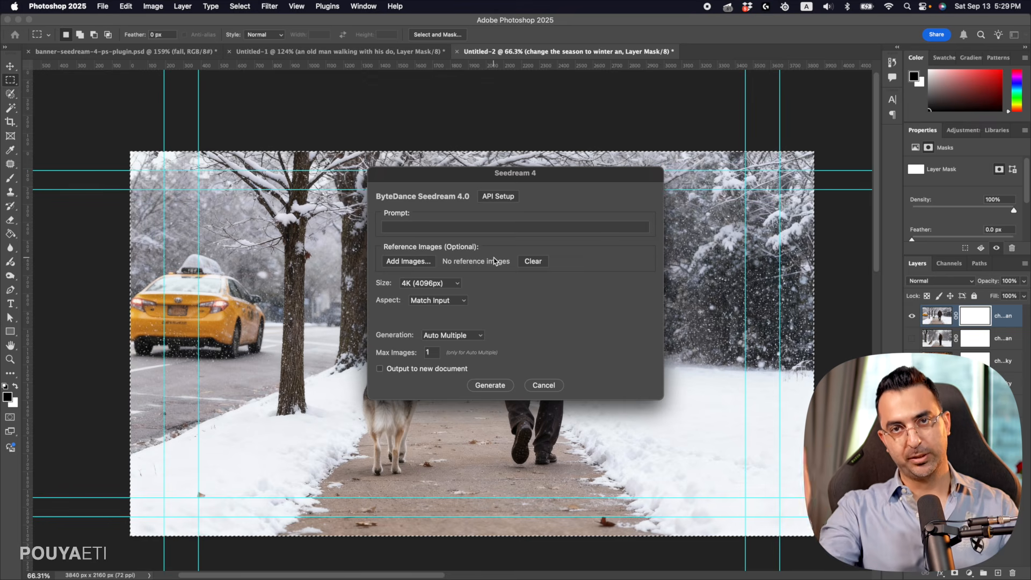
click(433, 354)
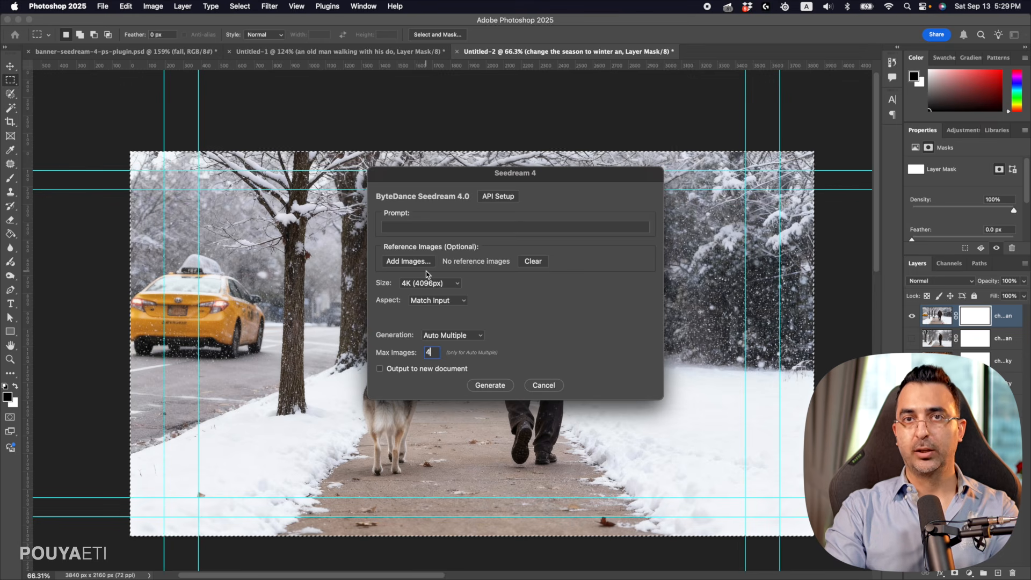
click(550, 385)
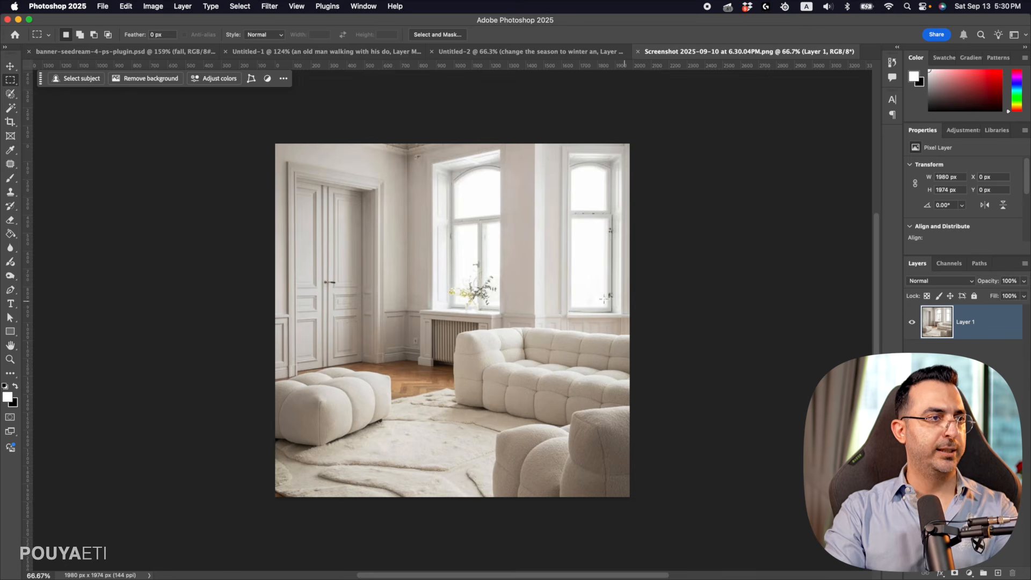
- Inspect the sofa in the living room screenshot up close and check the image's pixel dimensions
key(z)
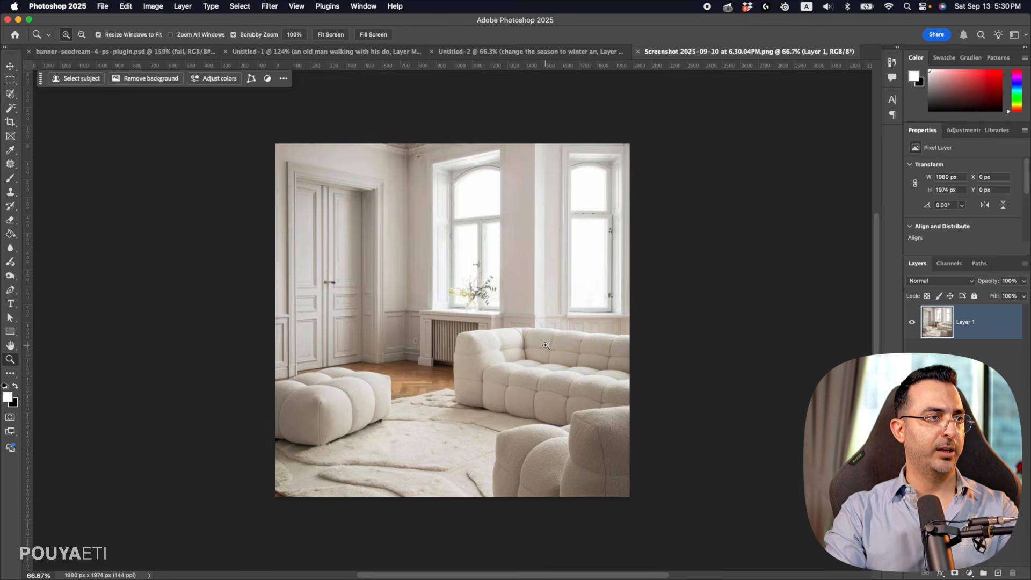
drag(545, 344, 613, 350)
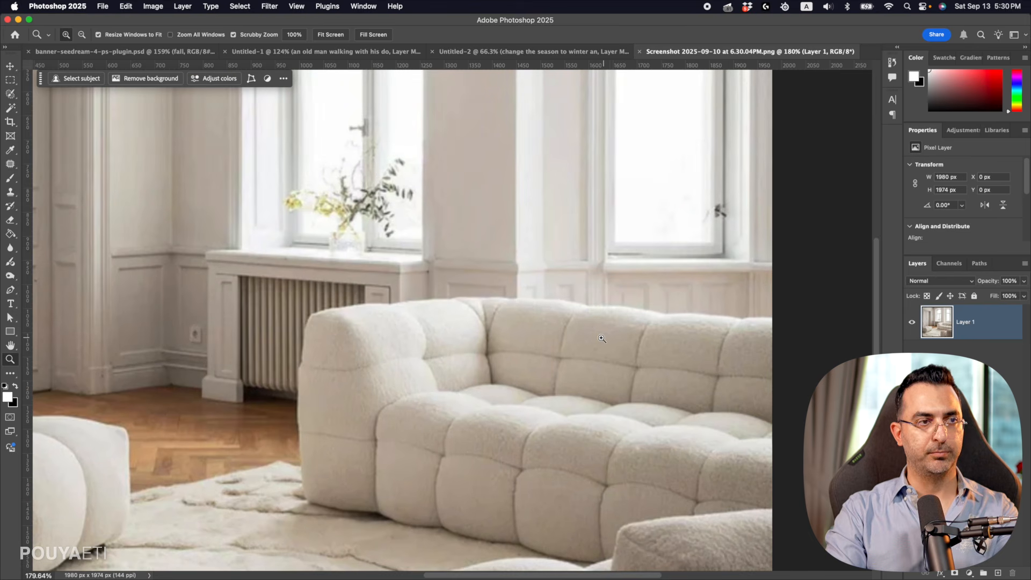
drag(593, 392, 580, 357)
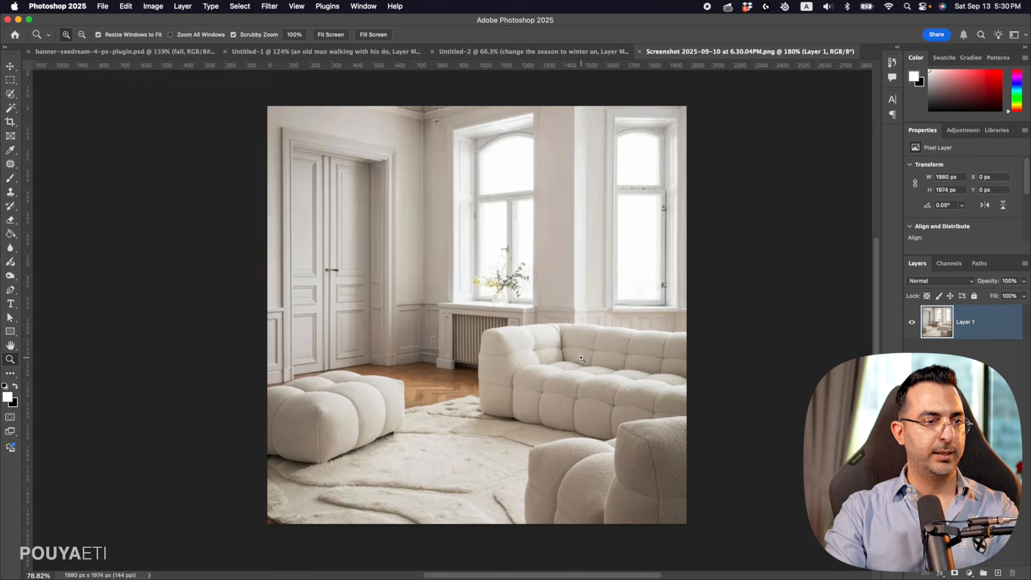
key(super+alt+i)
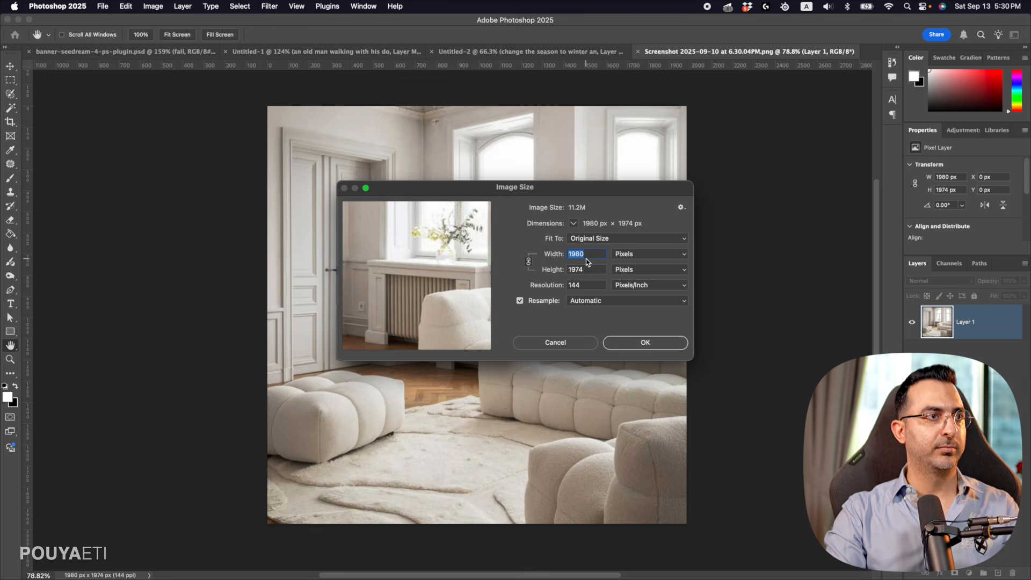
click(555, 343)
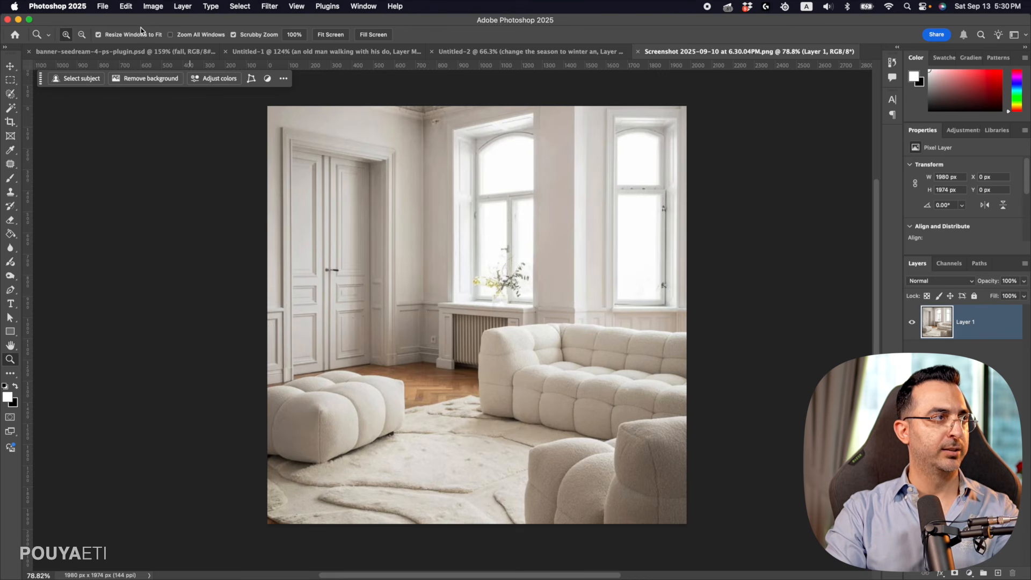
- Select the entire living room image and open the Seedream 4 script
key(super+a)
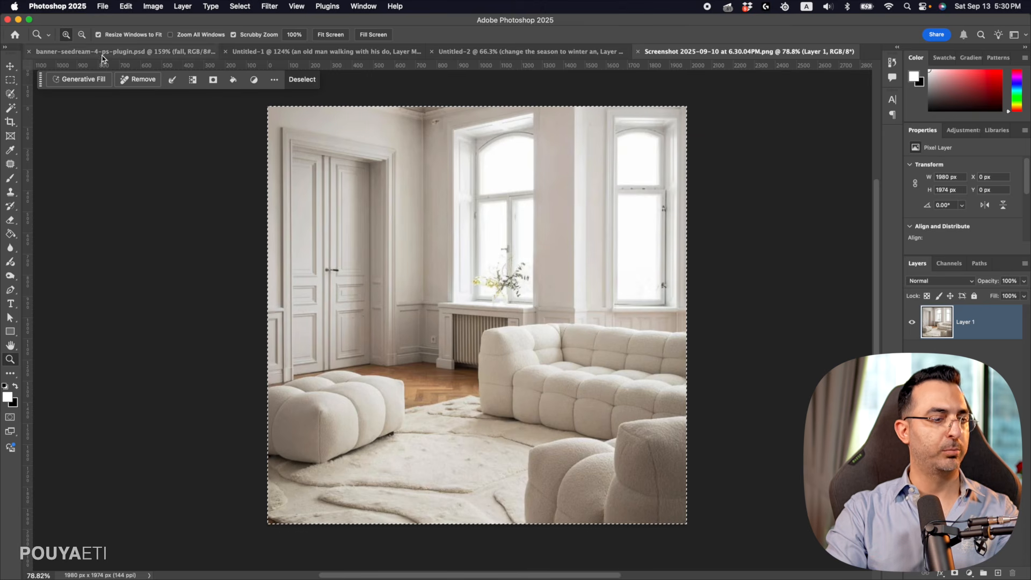
click(102, 5)
mouse_move(134, 257)
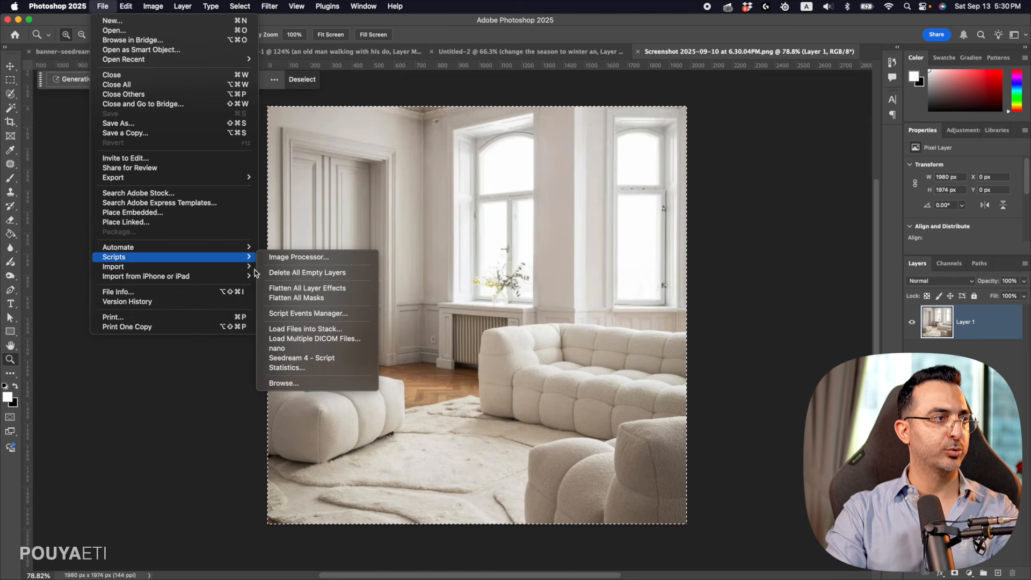
click(320, 359)
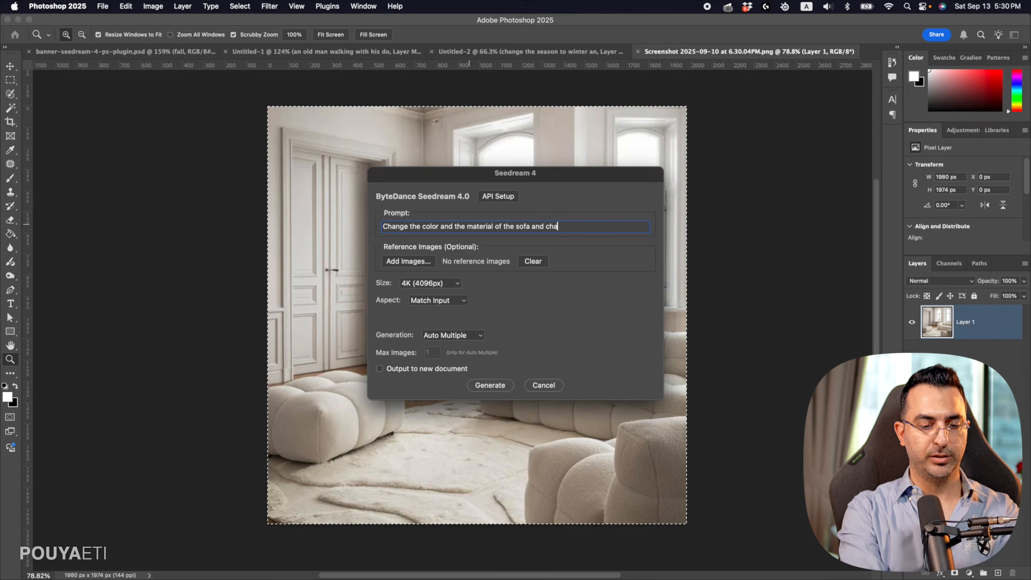
- Enter the prompt "Change the color and the material of the sofa and chairs to the reference image." and add the brown texture from Downloads as reference
text(s to the)
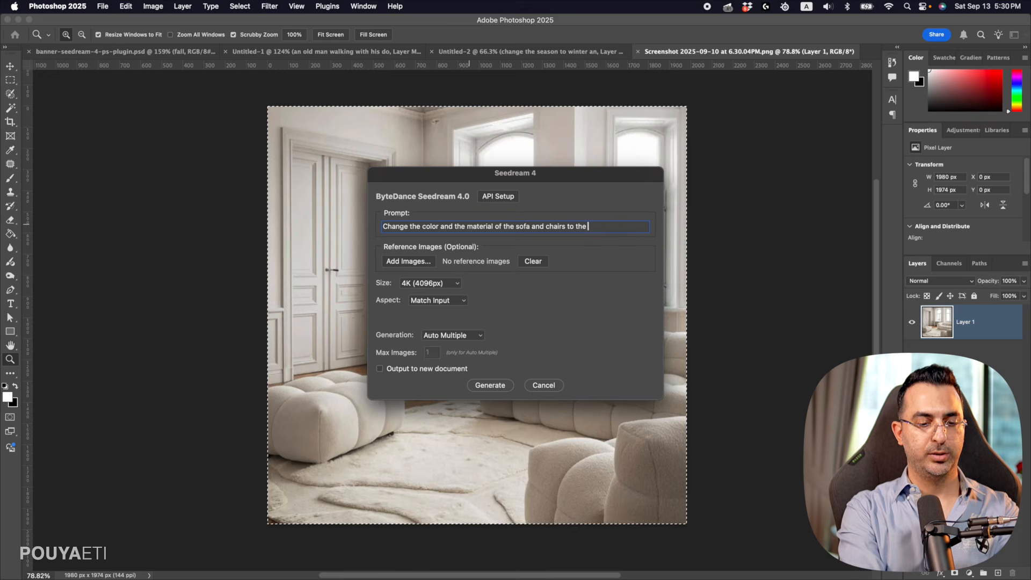
text( reference )
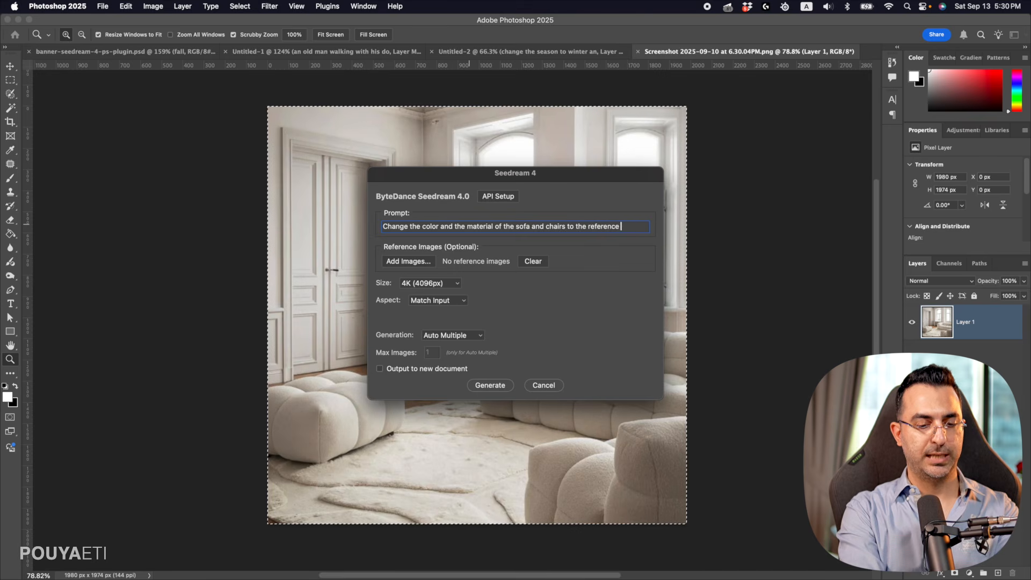
text(image)
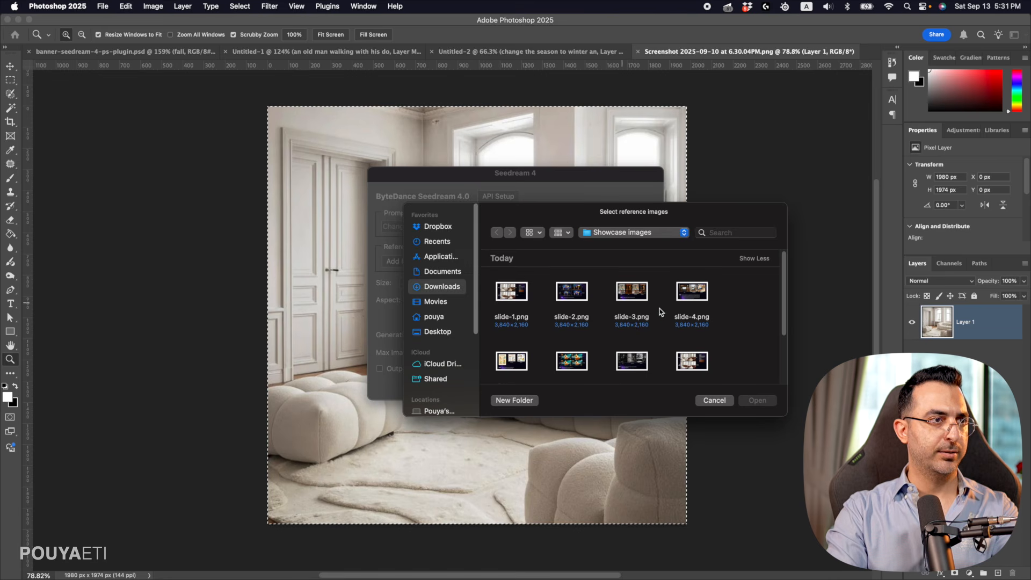
scroll(662, 315, down, 3)
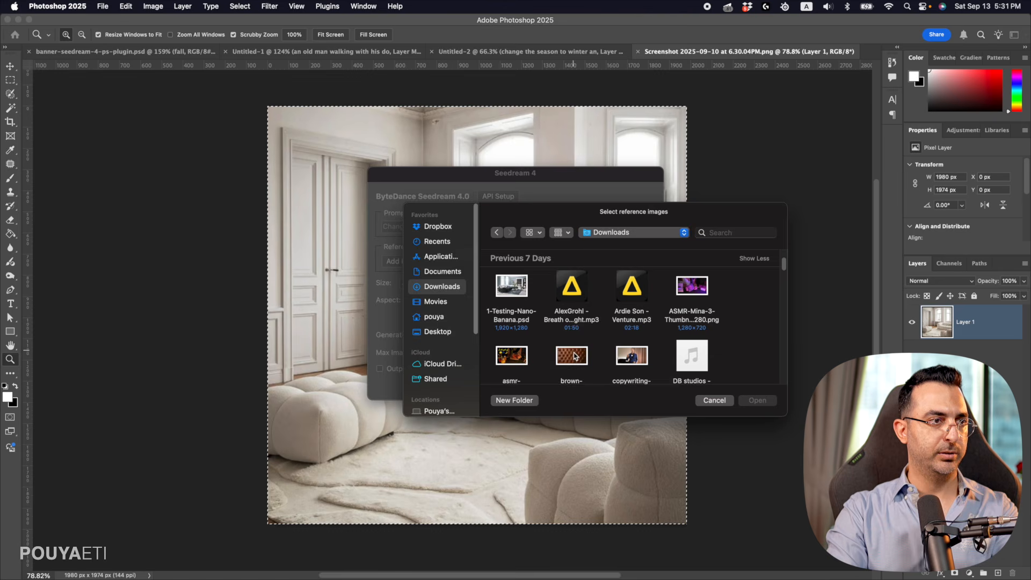
double_click(573, 356)
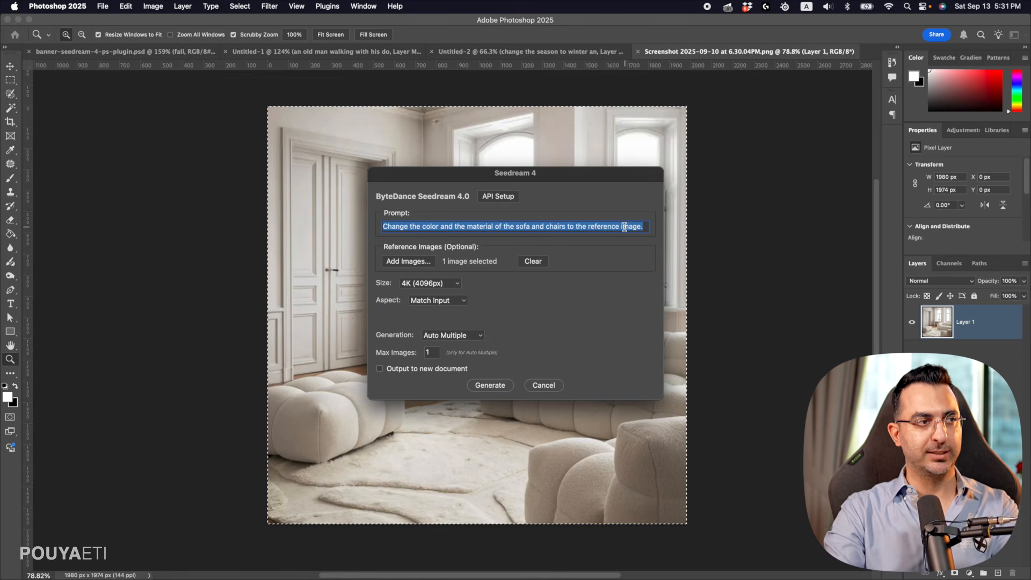
- Generate the restyled living room image from the entered prompt and reference texture
click(491, 385)
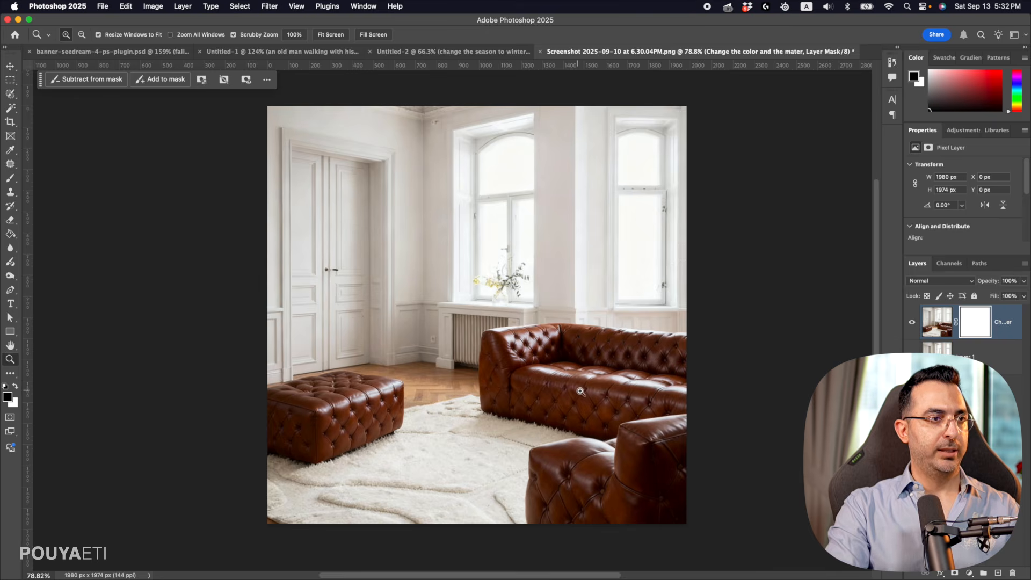
- Inspect the leather texture and tufting on the generated sofa, ottoman and armchair up close
drag(479, 427, 535, 399)
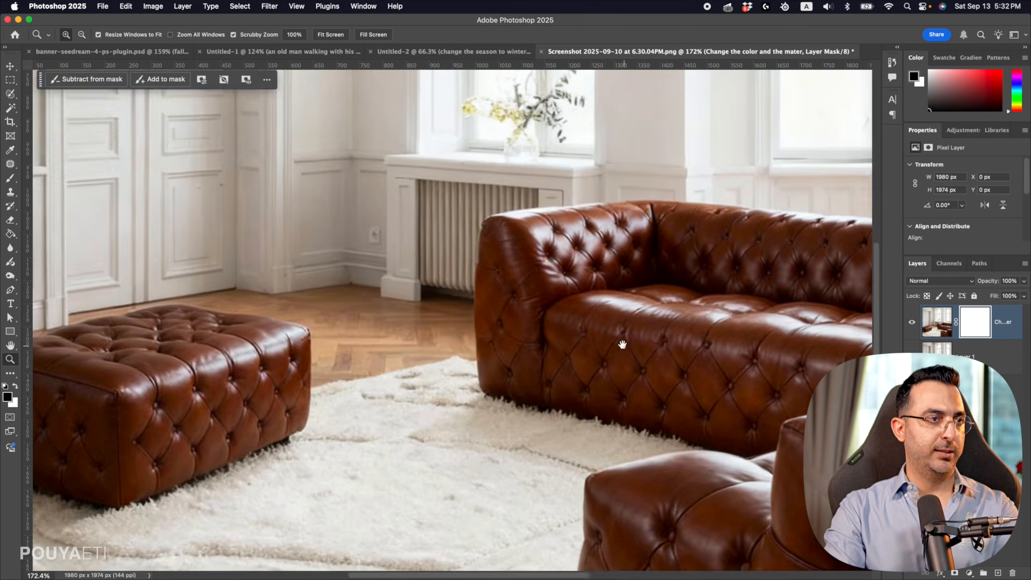
drag(665, 327, 576, 340)
drag(450, 377, 420, 383)
drag(569, 363, 599, 358)
drag(437, 386, 687, 344)
drag(376, 382, 301, 391)
drag(179, 419, 234, 416)
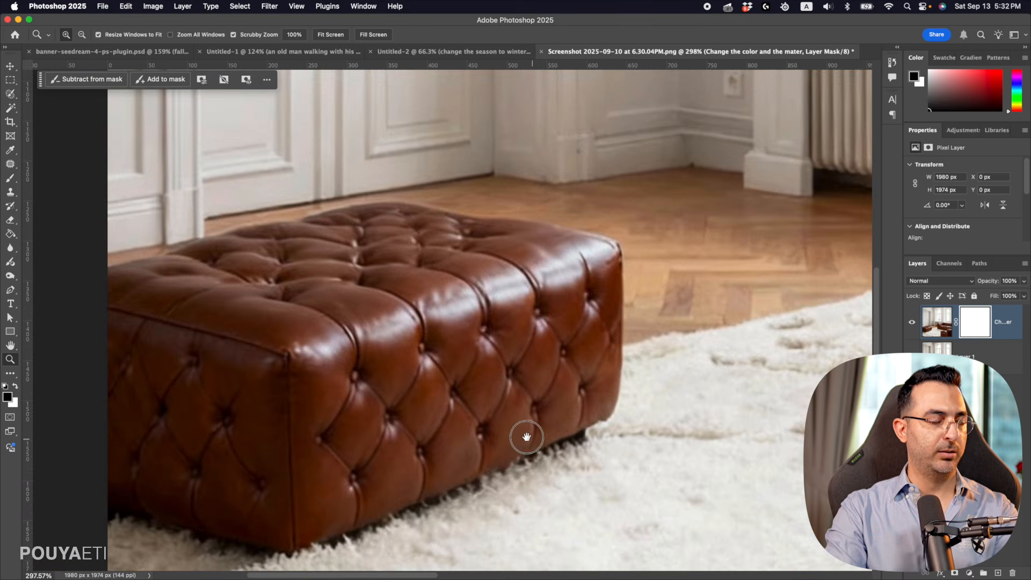
drag(526, 436, 391, 373)
drag(639, 382, 589, 384)
drag(700, 378, 521, 413)
drag(717, 371, 591, 411)
- Compare the original and restyled living room by toggling the generated layer's visibility, leaving it shown
click(912, 322)
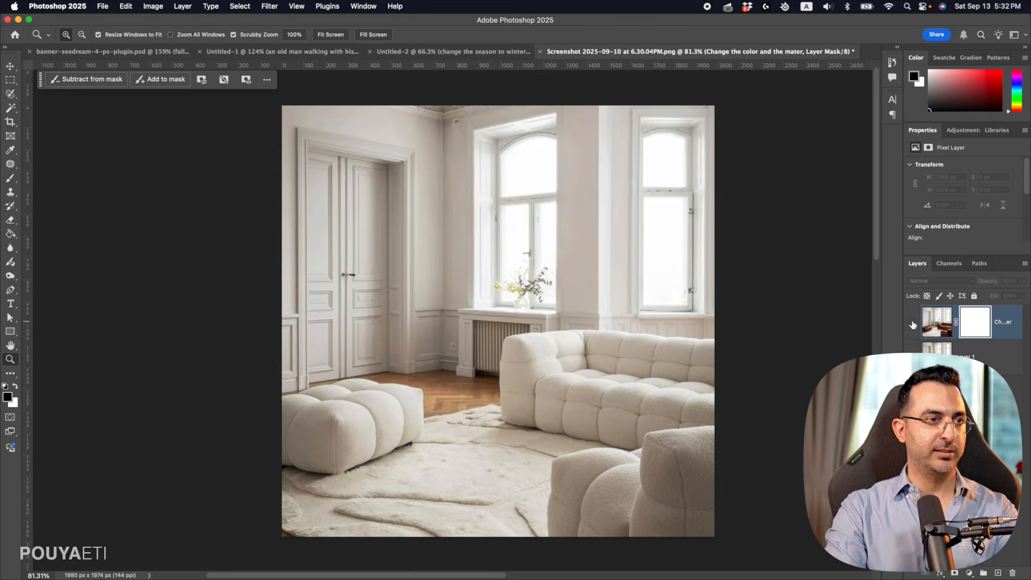
click(912, 323)
click(912, 323)
click(912, 323)
click(912, 322)
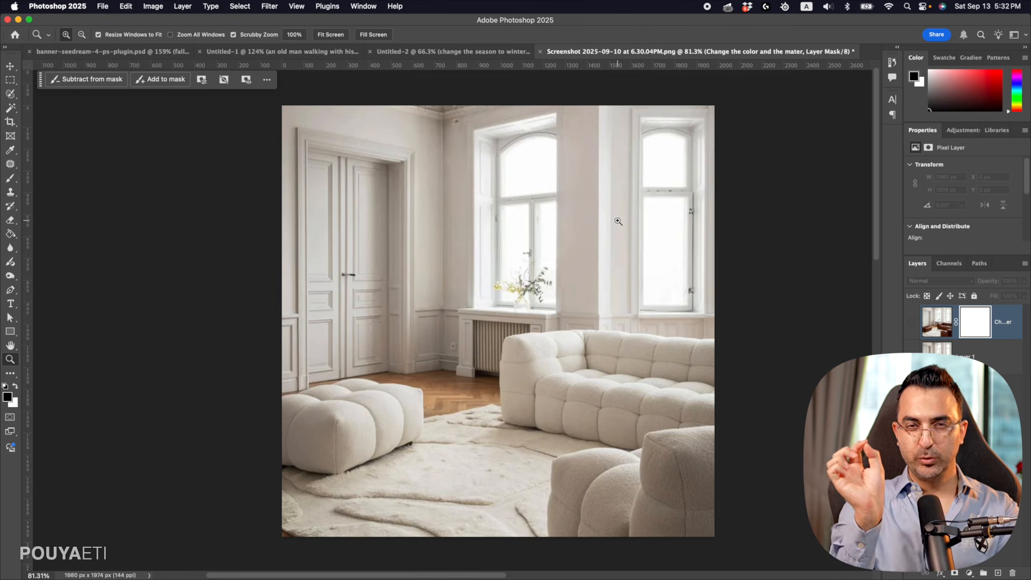
drag(623, 219, 604, 216)
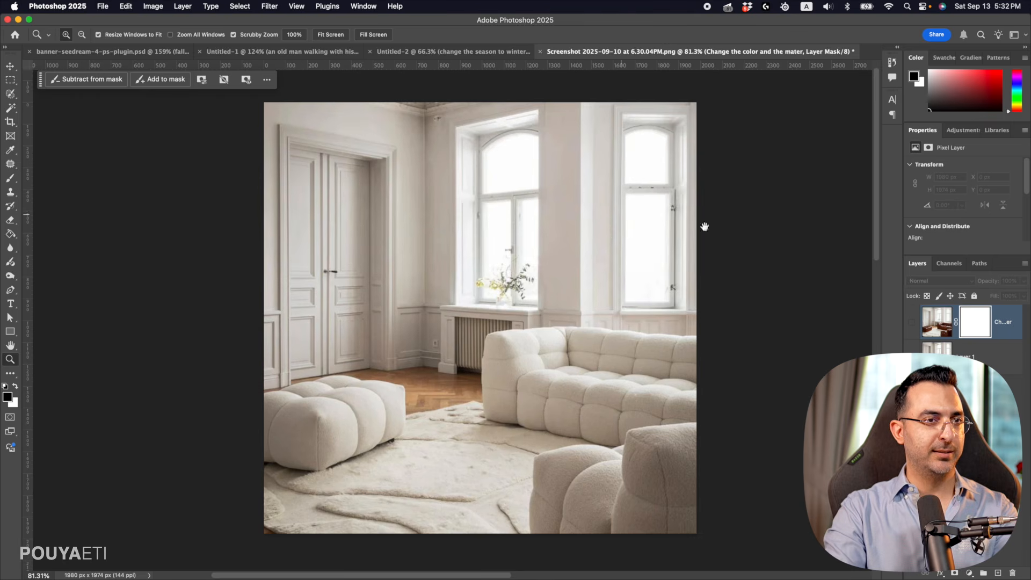
click(912, 322)
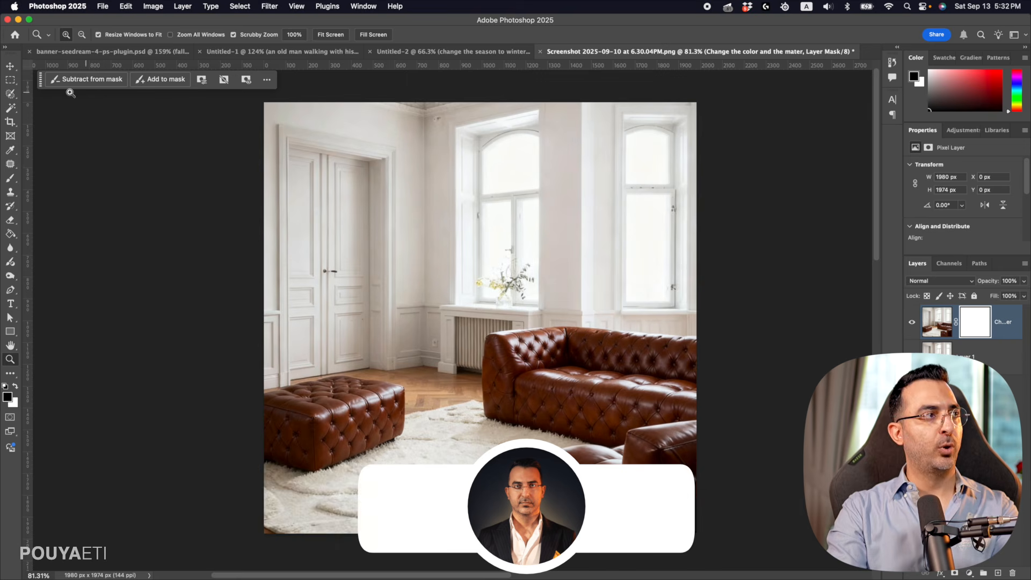
- Replace a whole-image marquee selection with a rectangular one about 717 by 624 px around the ottoman
click(10, 80)
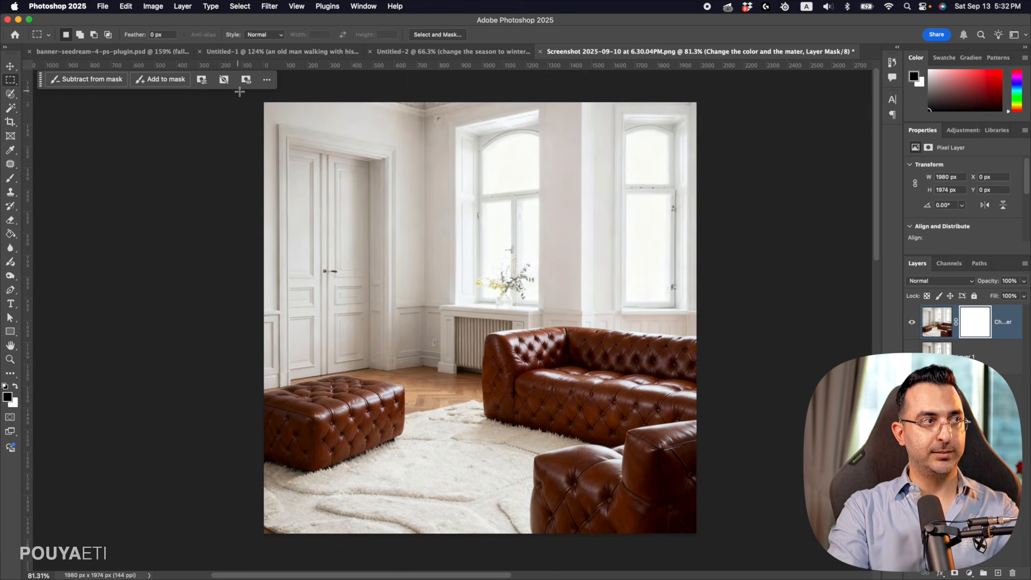
drag(240, 95, 749, 547)
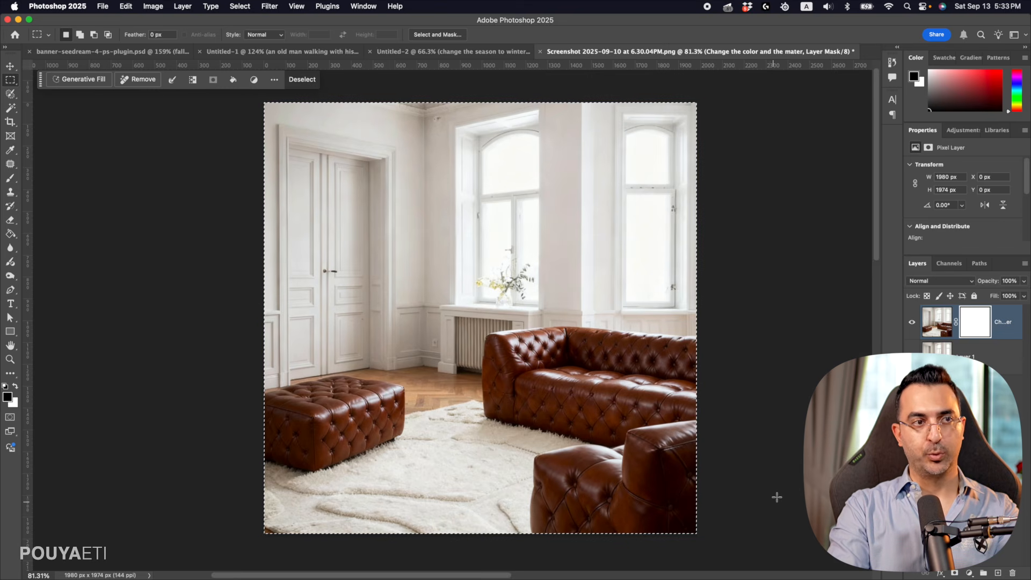
key(super+d)
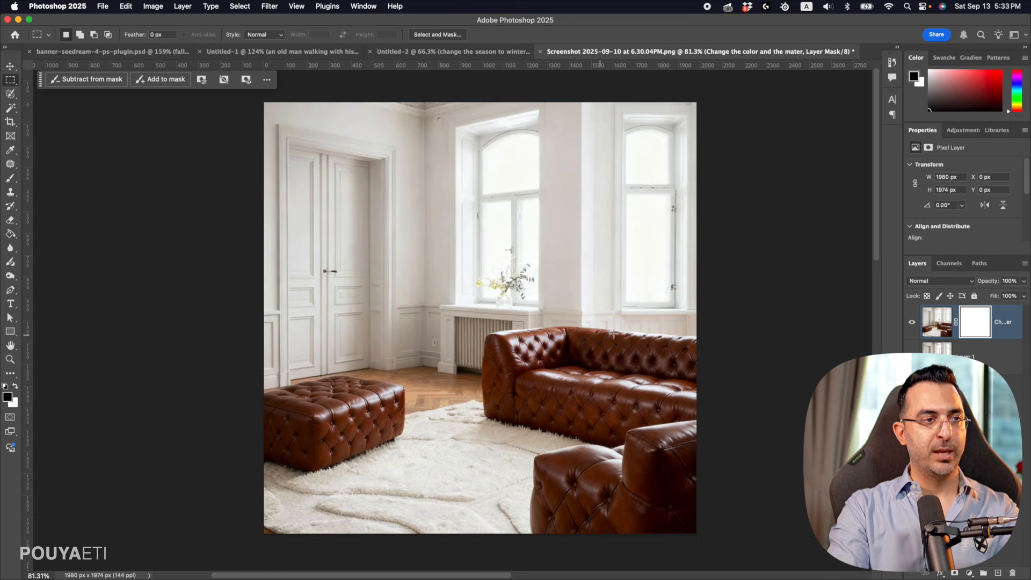
drag(420, 352, 238, 488)
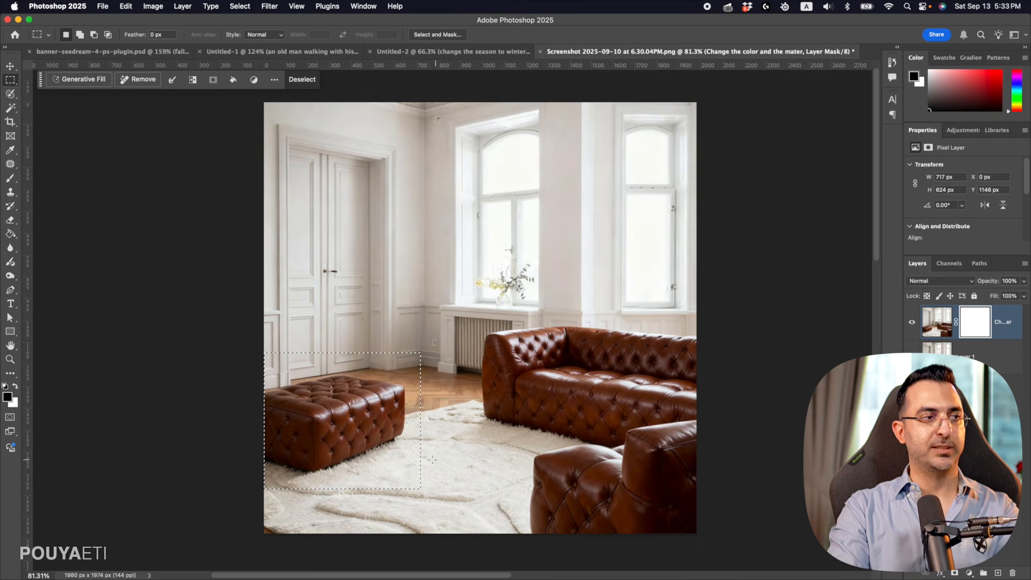